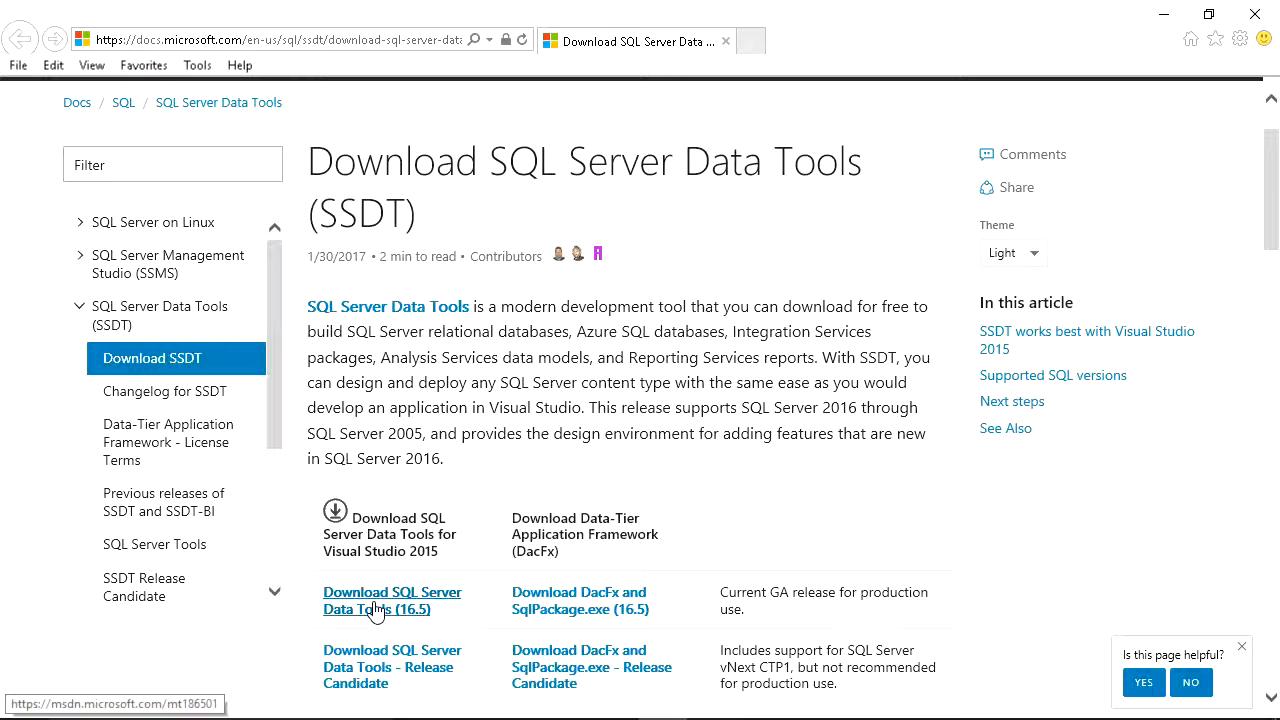
Step: Browse the SSDT changelog page and the downloaded SQL Server installation files and installer
left_click(194, 408)
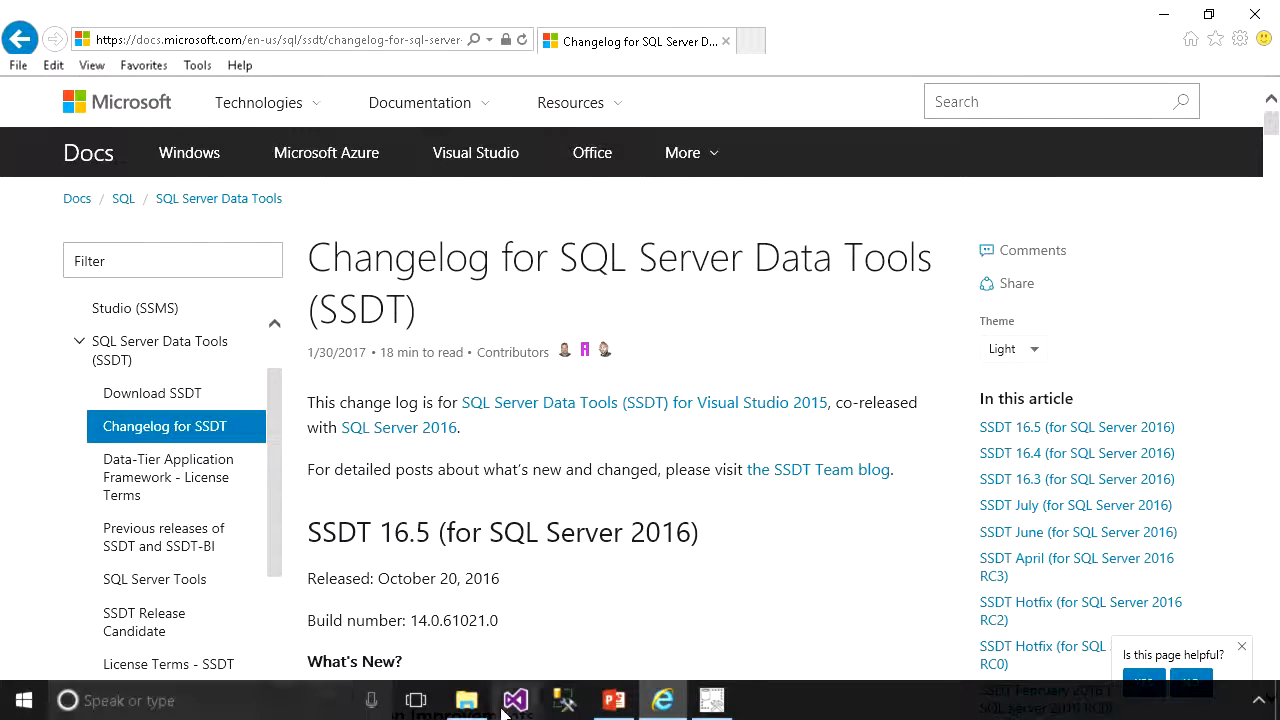
left_click(470, 700)
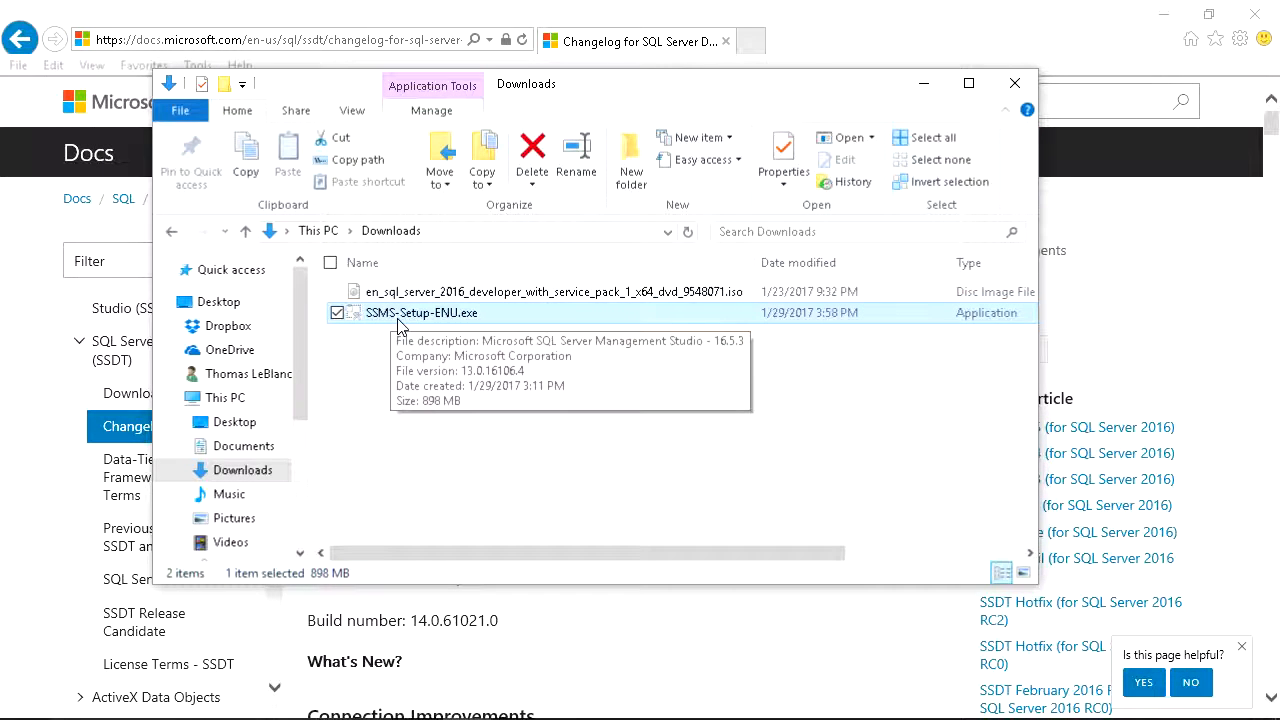
left_click(428, 294)
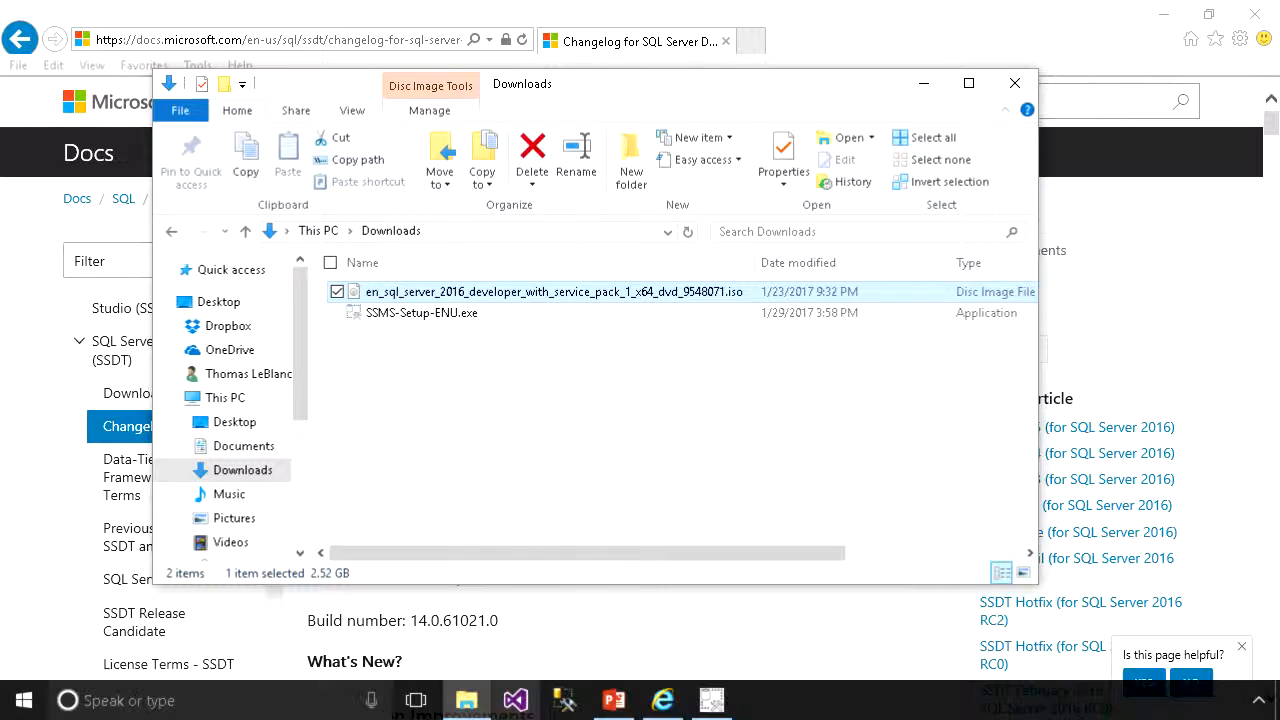
left_click(712, 703)
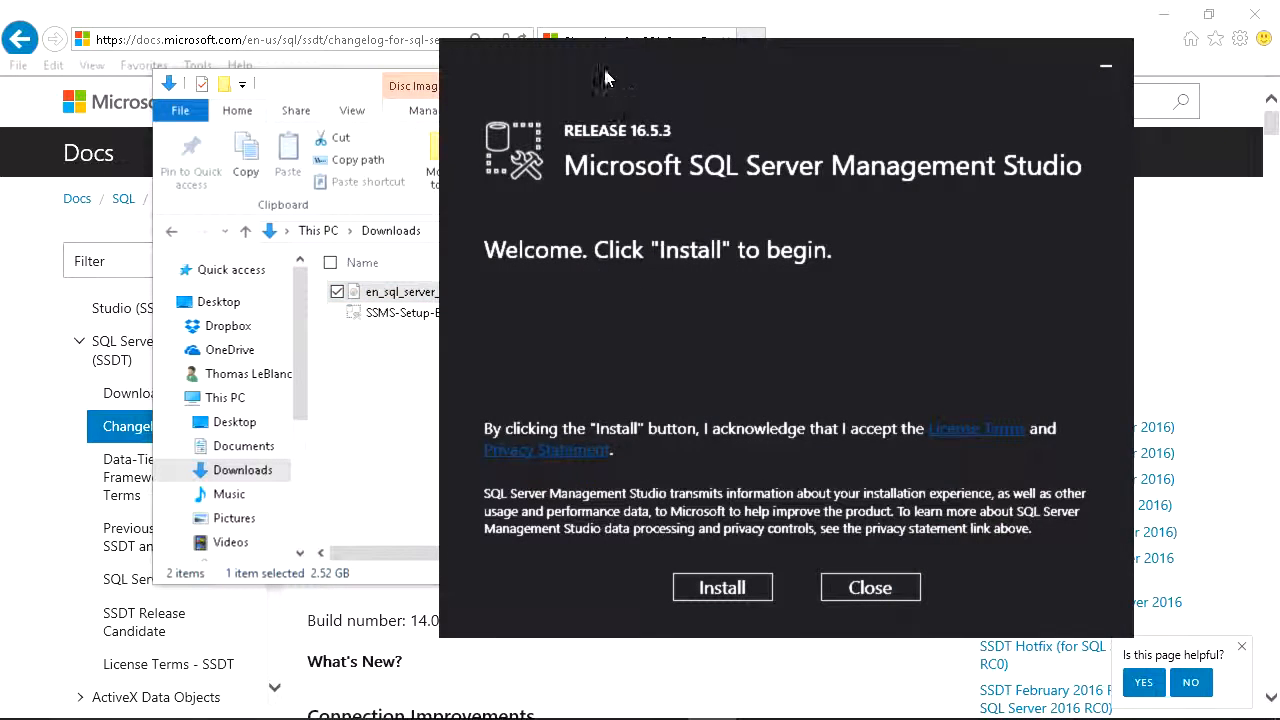
left_click_drag(601, 64, 409, 62)
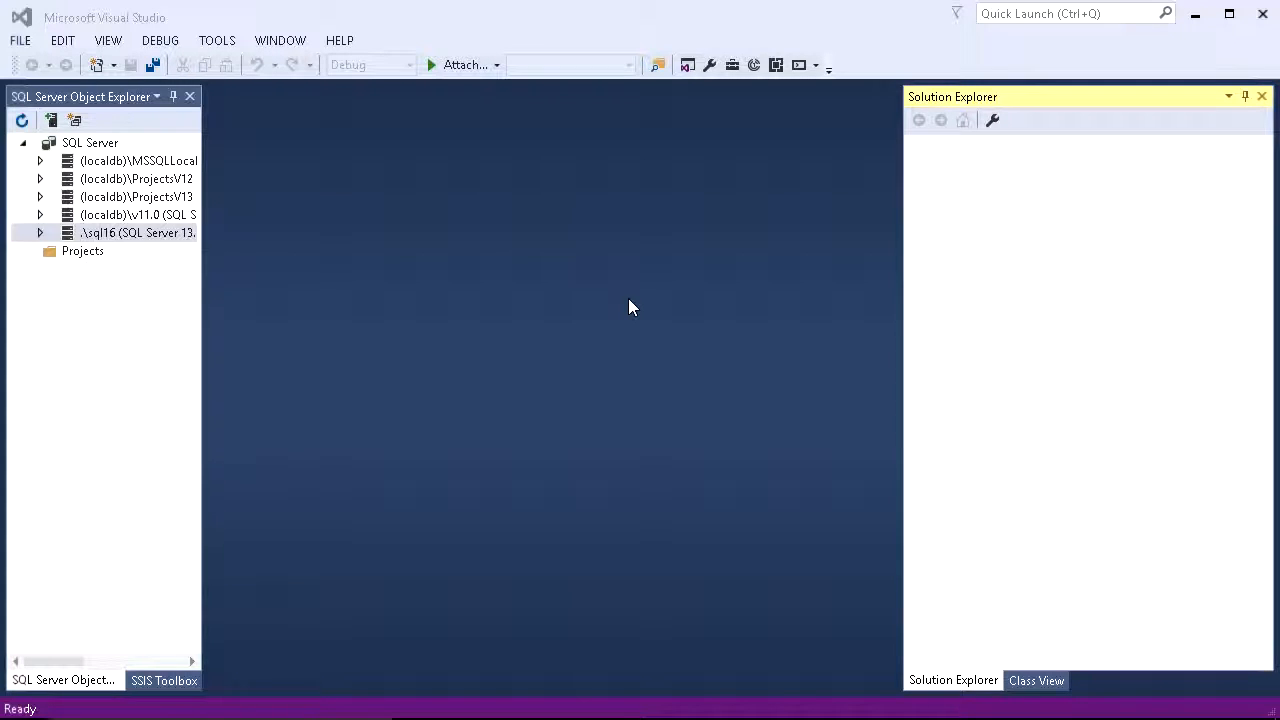
Step: Start a new project and choose the SQL Server Database Project template
left_click(24, 46)
mouse_move(43, 63)
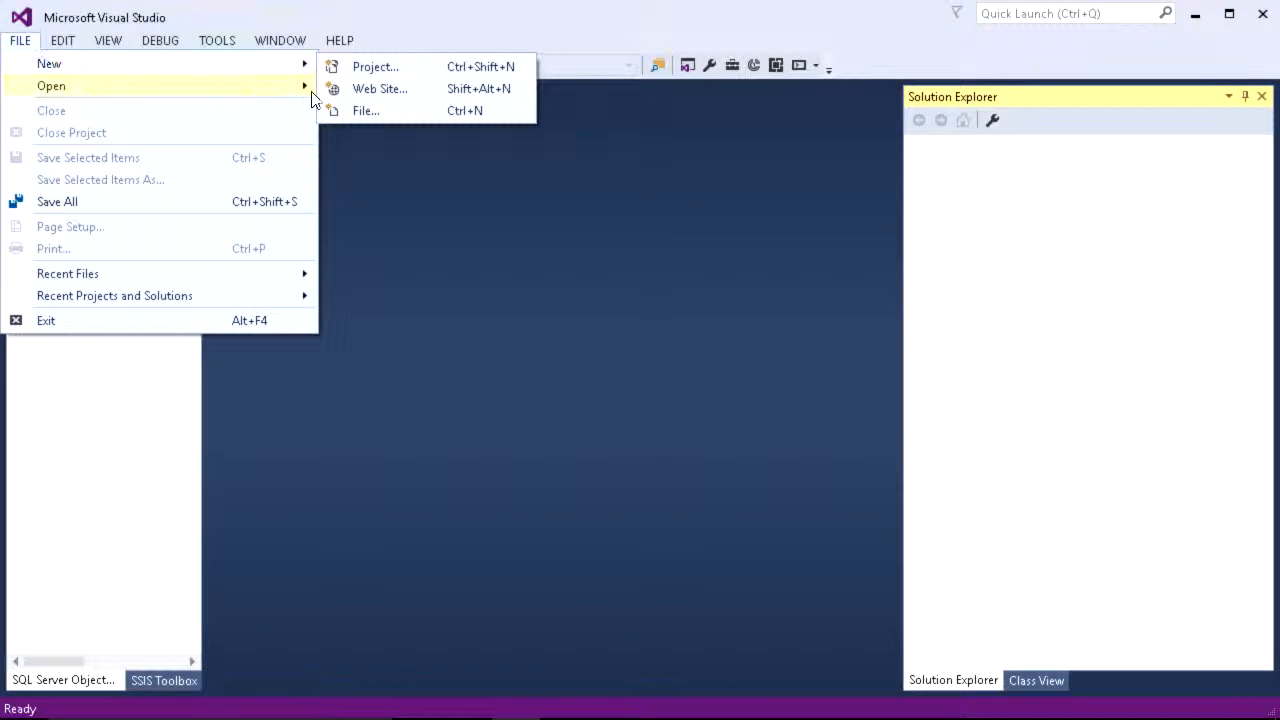
left_click(364, 72)
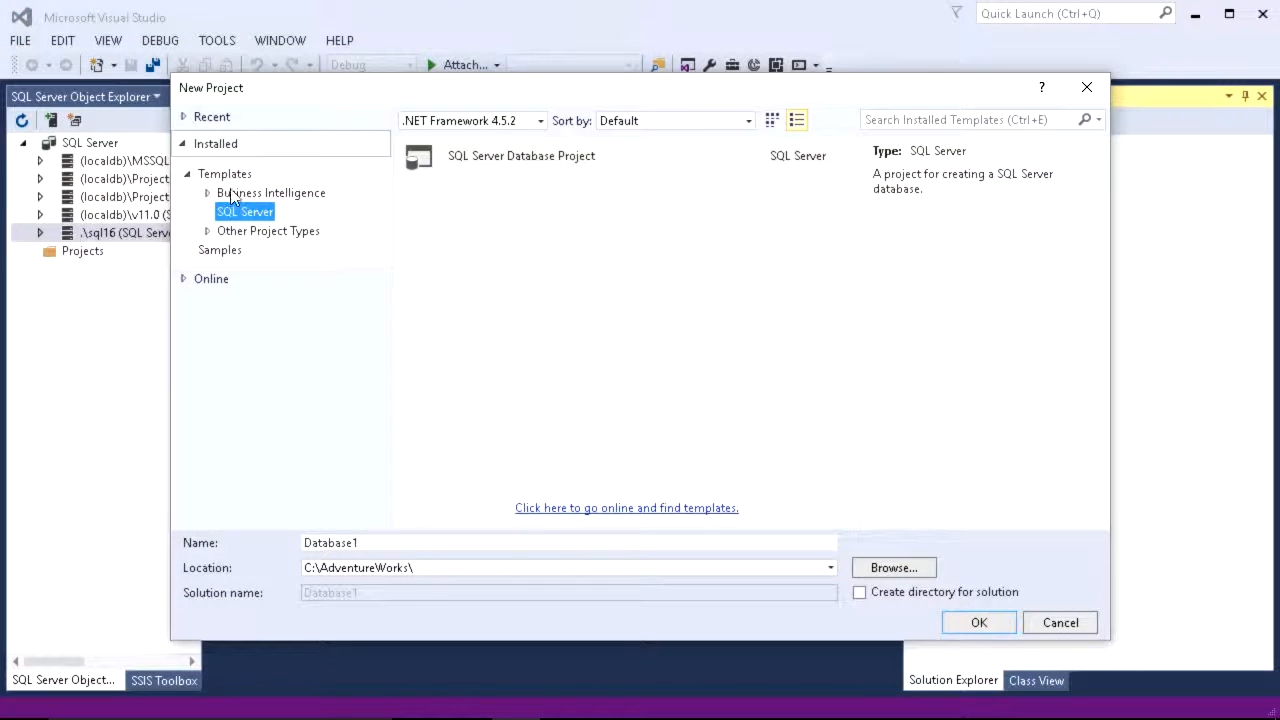
left_click(268, 212)
left_click(262, 231)
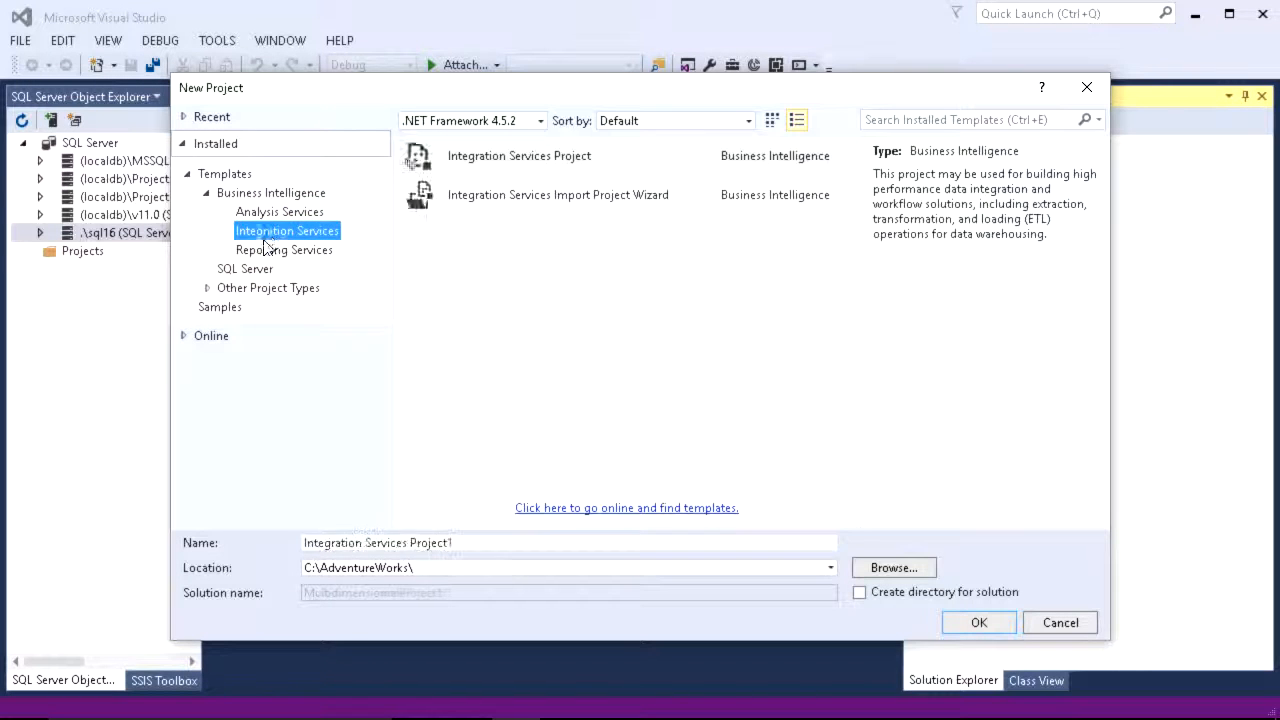
left_click(265, 251)
left_click(246, 270)
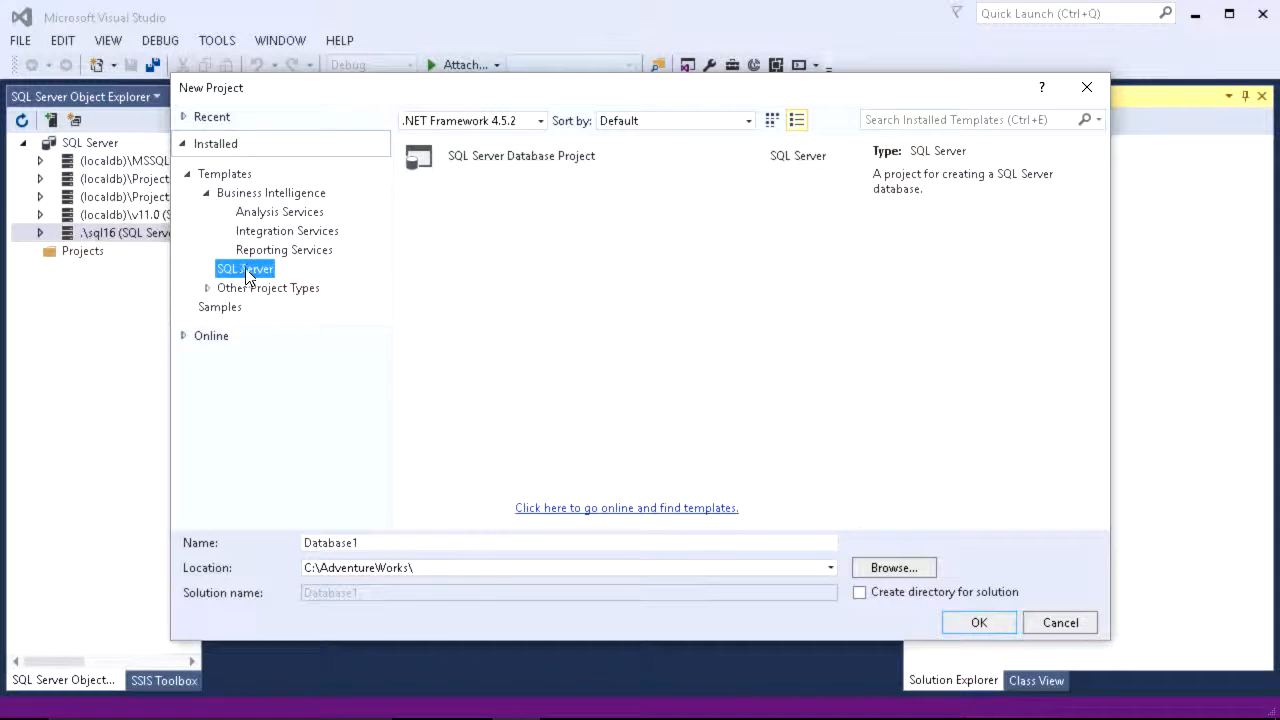
left_click(517, 171)
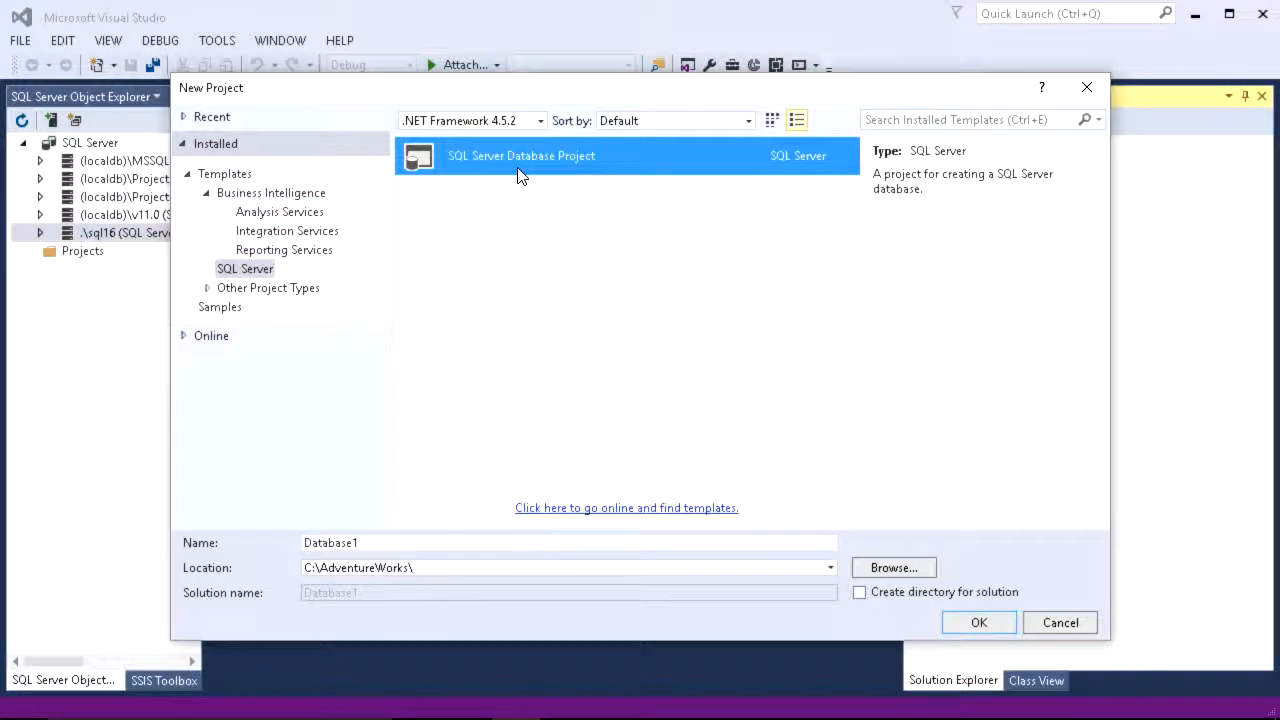
Step: Name the project AdvWrkDW and create it
left_click(386, 541)
double_click(342, 540)
type("AdvWrk")
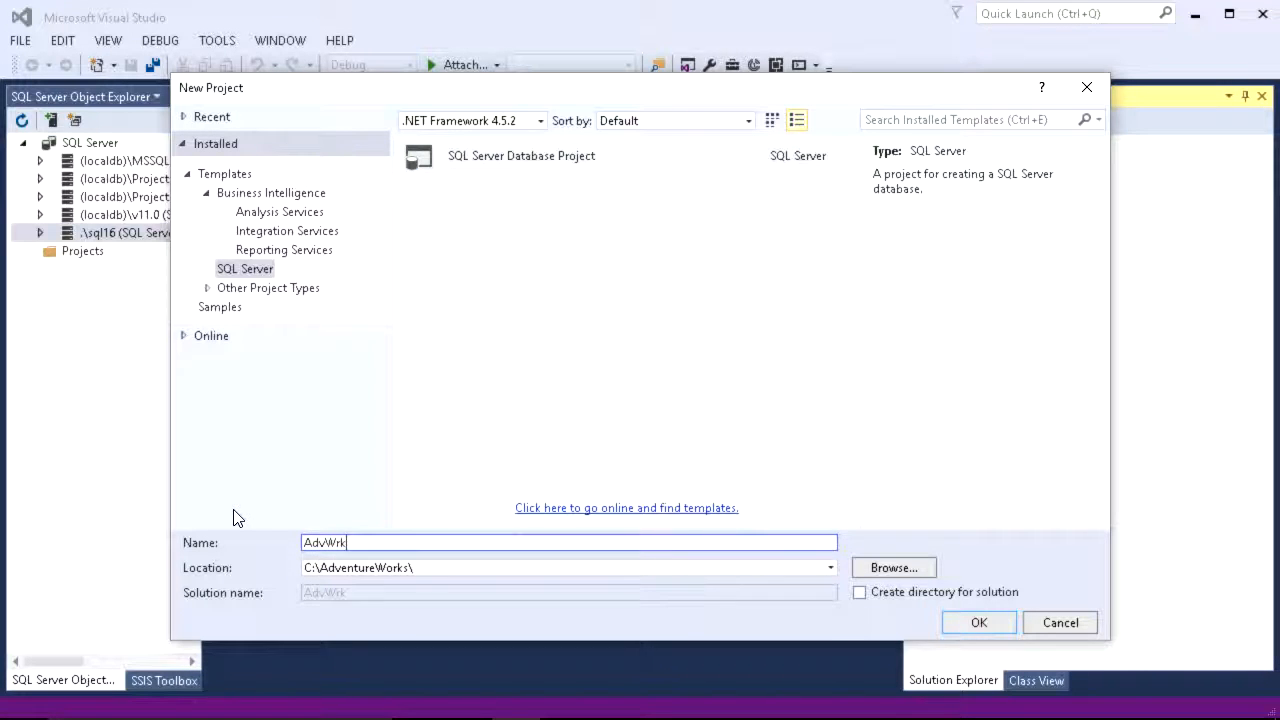
type("DW")
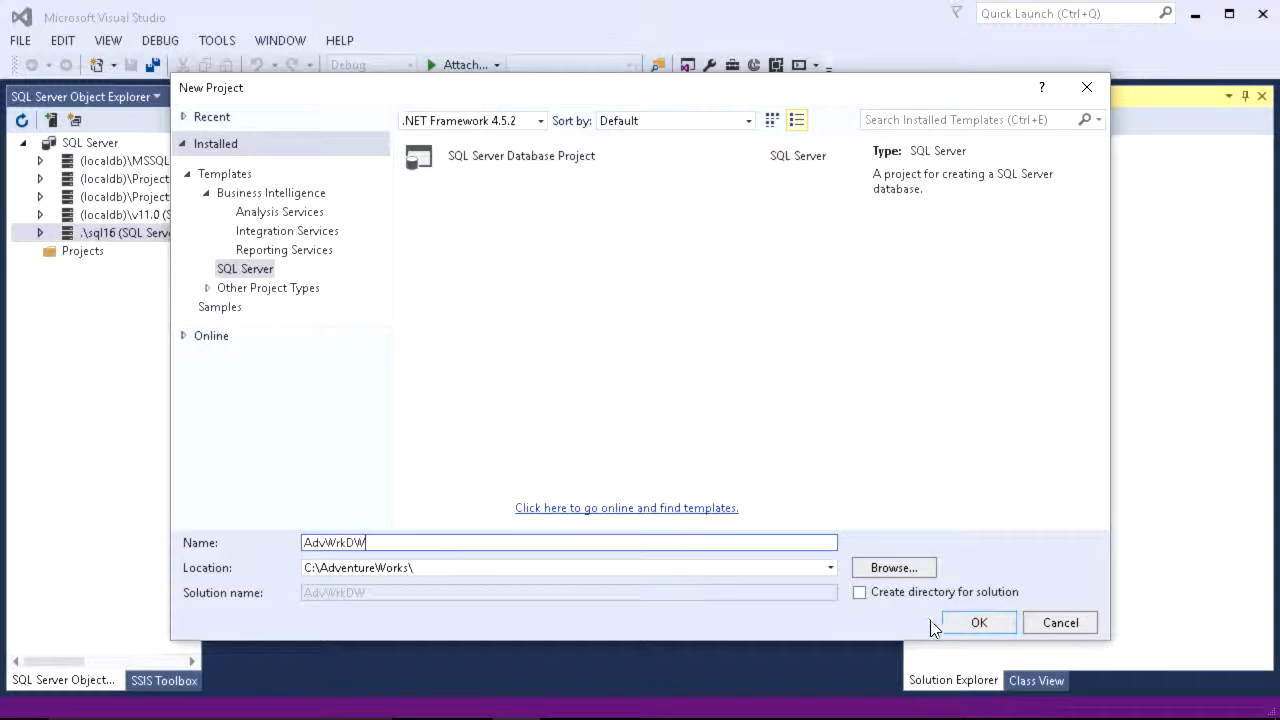
left_click(946, 624)
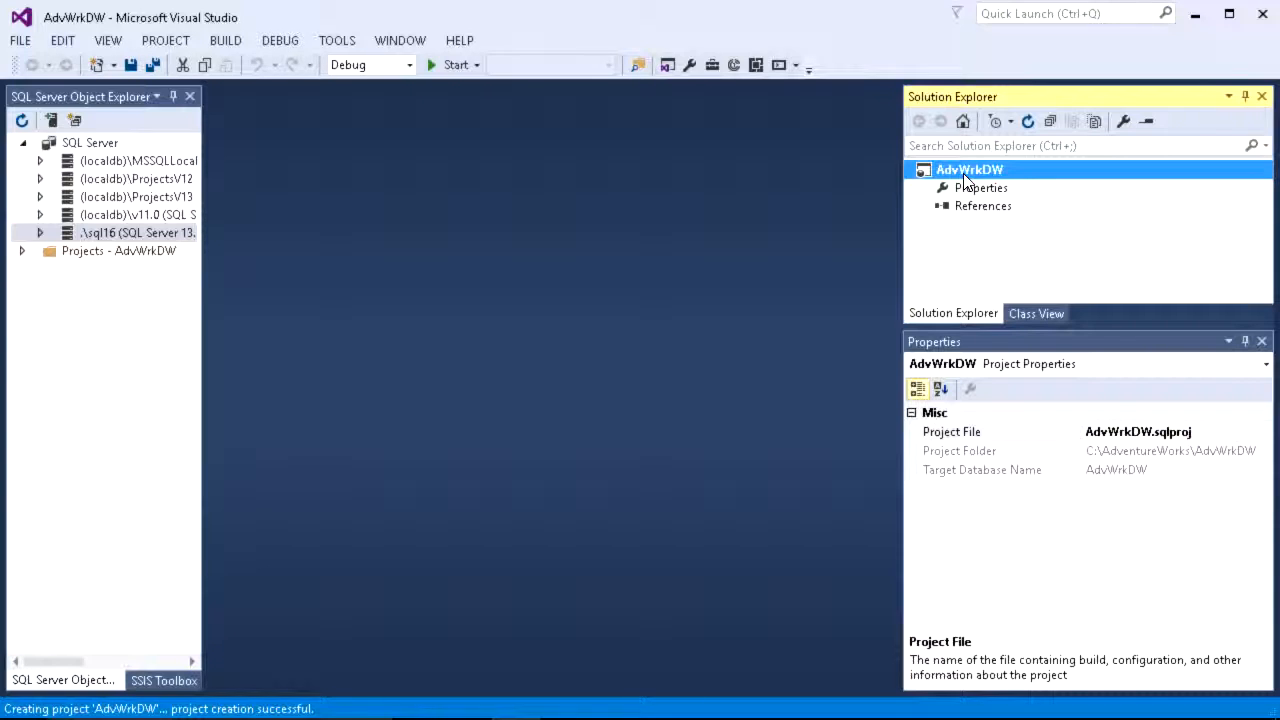
Step: Start importing a database into the project and connect to the SmallDW database on server .\SQL16
right_click(966, 180)
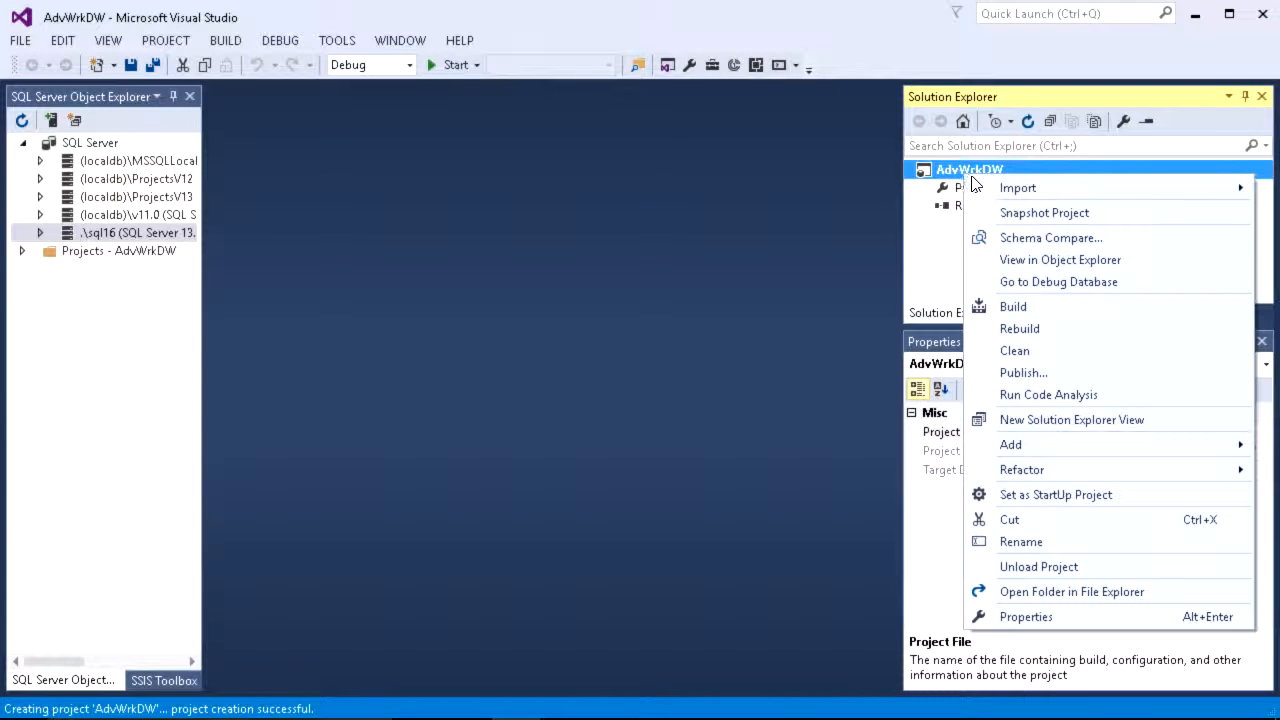
mouse_move(972, 188)
left_click(779, 216)
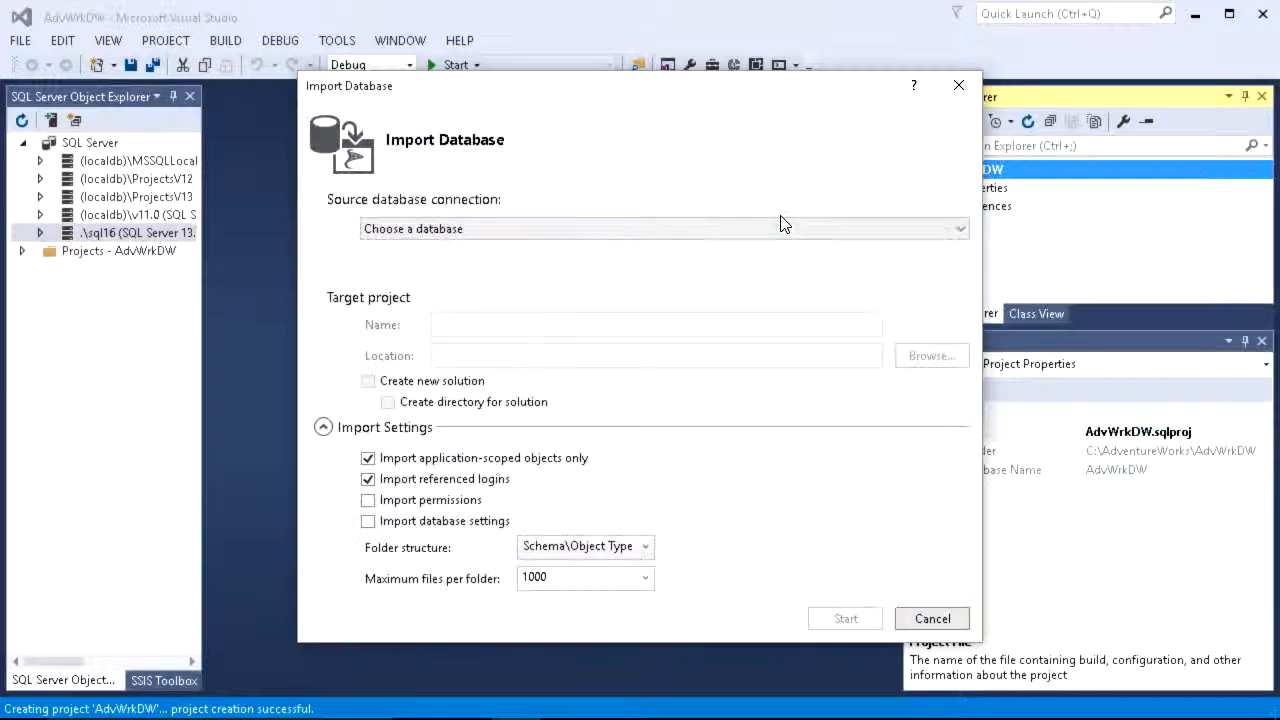
left_click(540, 260)
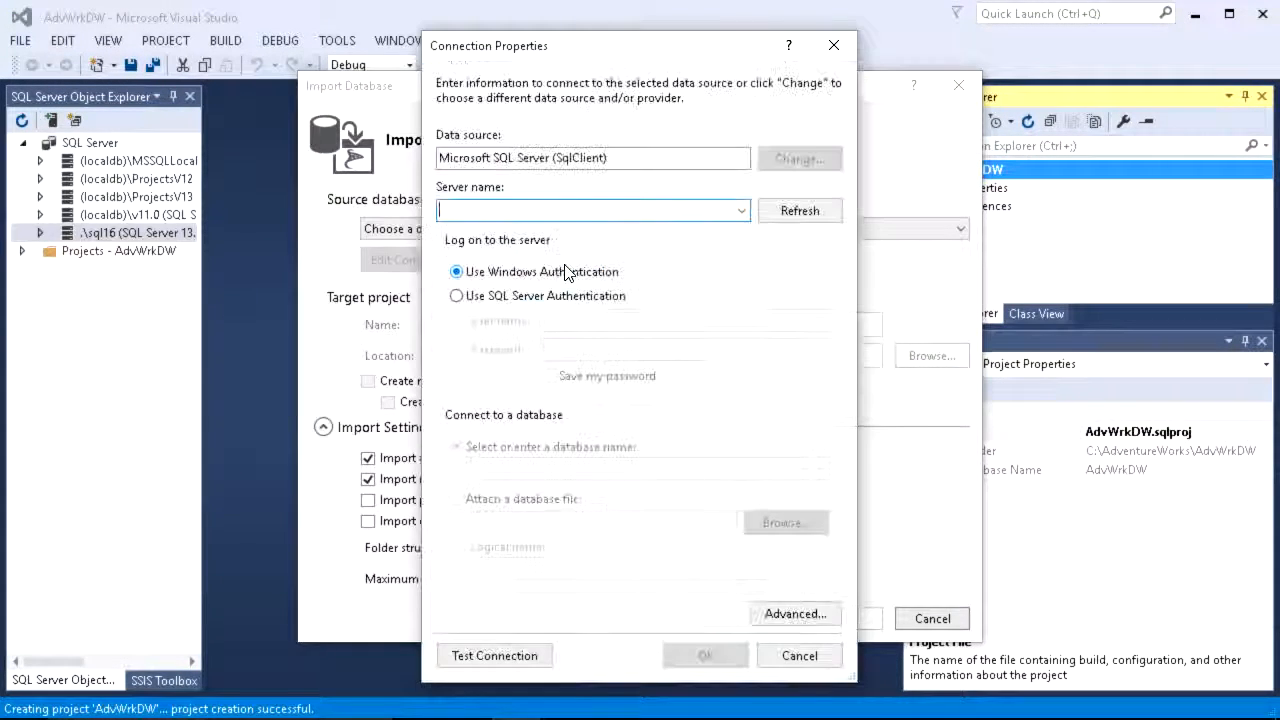
type(".\\SQL16")
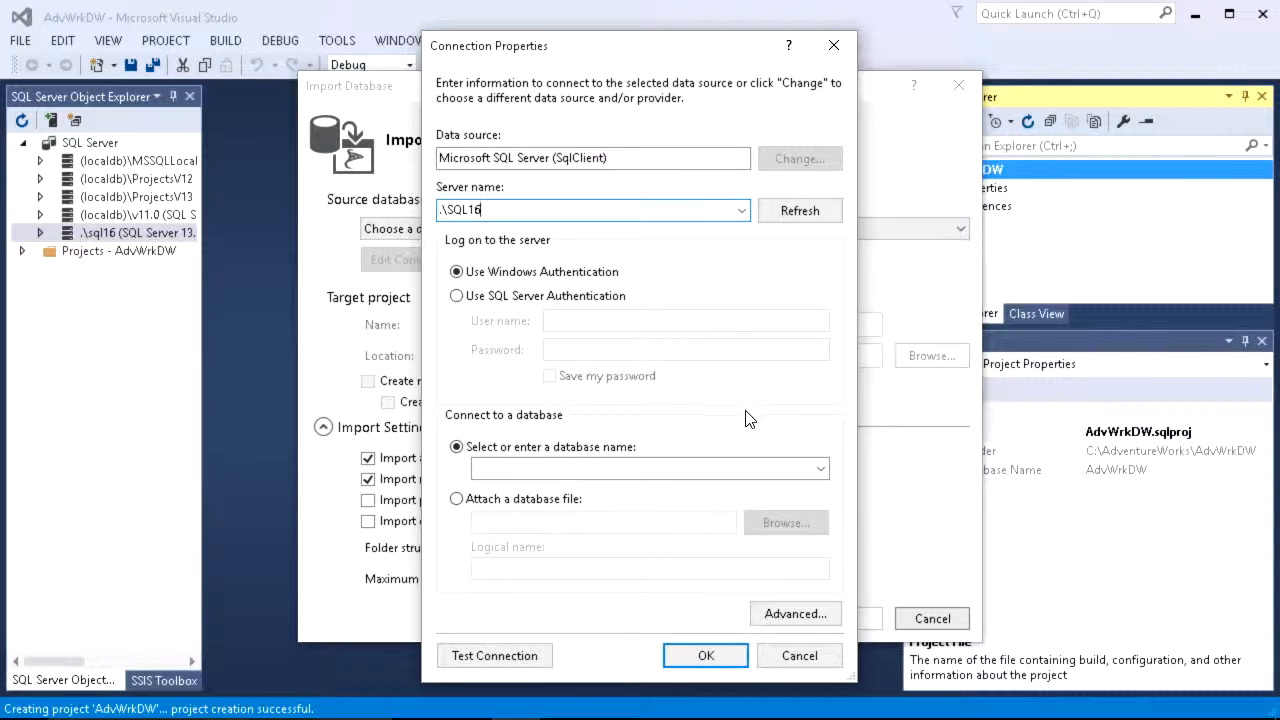
left_click(820, 469)
left_click(577, 630)
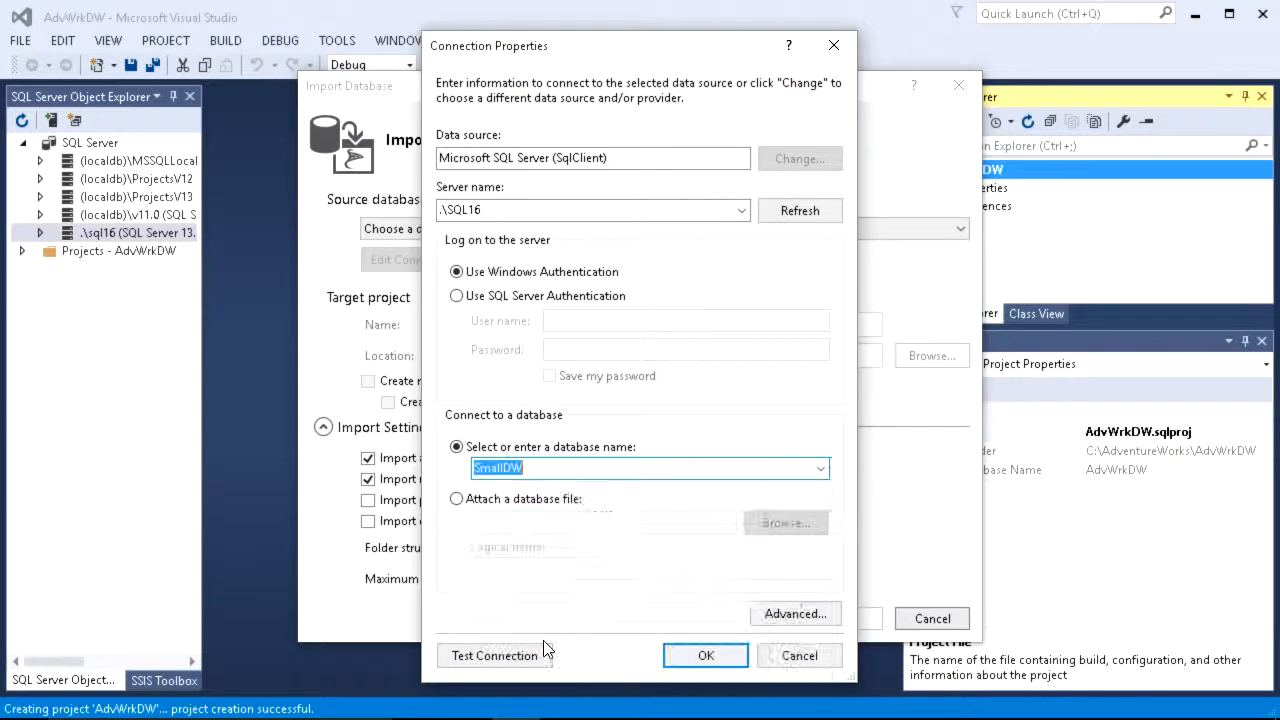
left_click(520, 658)
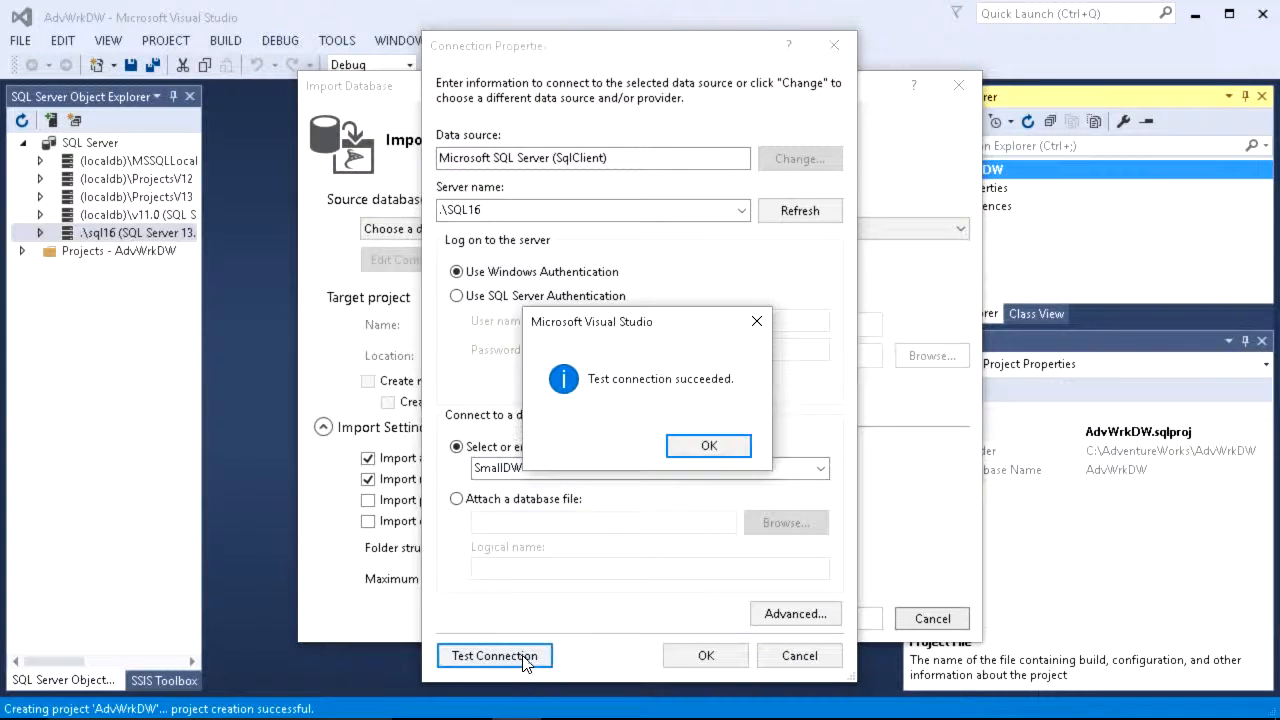
left_click(684, 463)
left_click(682, 655)
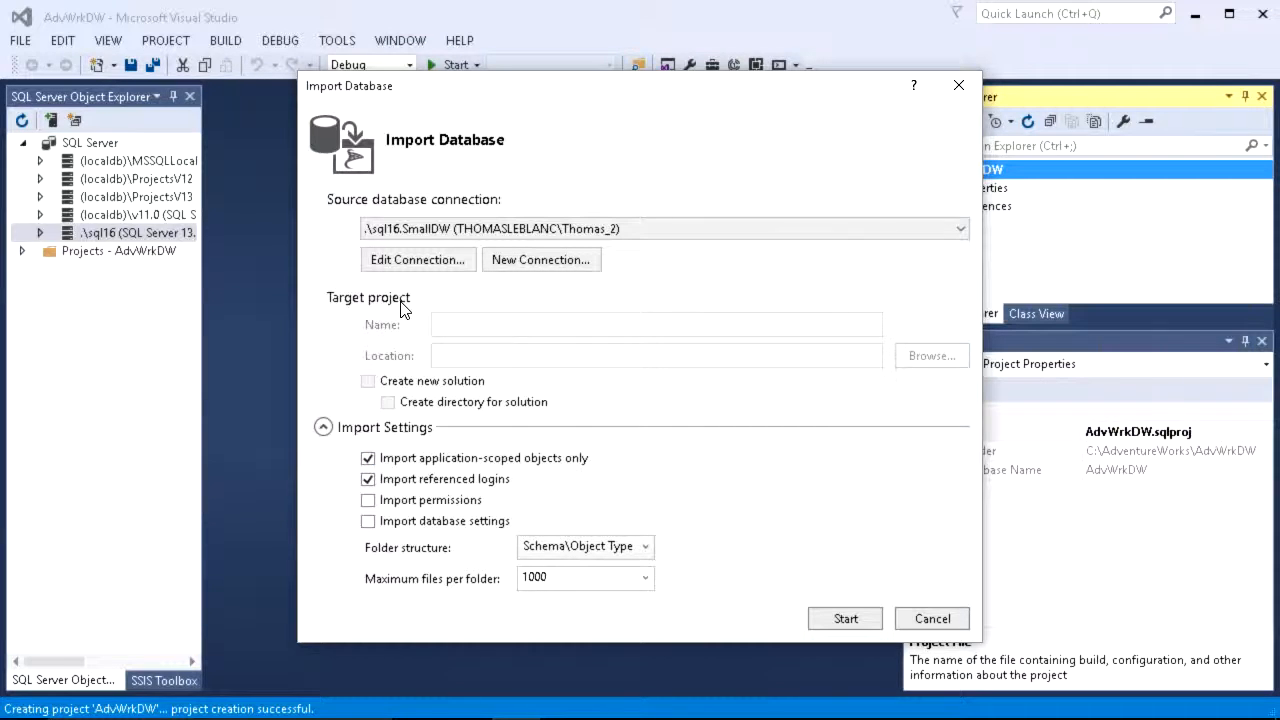
Step: Clear application-scoped objects and referenced logins, include database settings, then run and finish the import
left_click(369, 460)
left_click(368, 481)
left_click(369, 522)
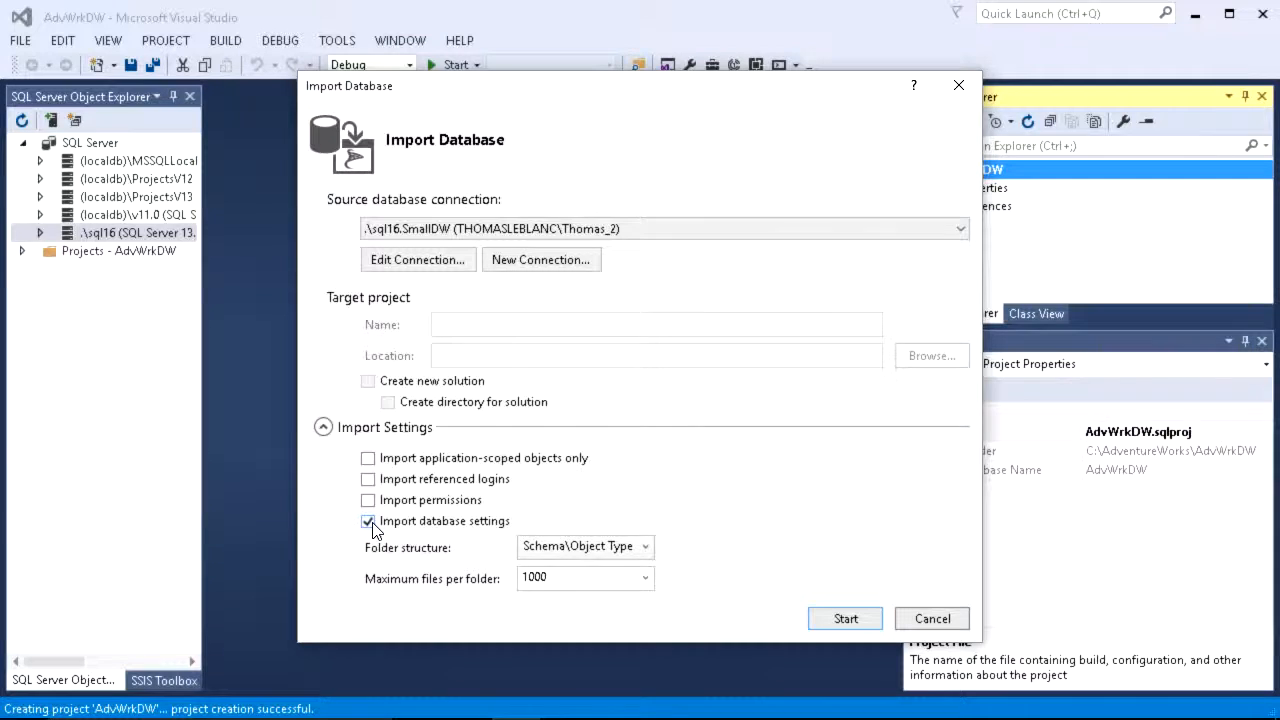
left_click(569, 554)
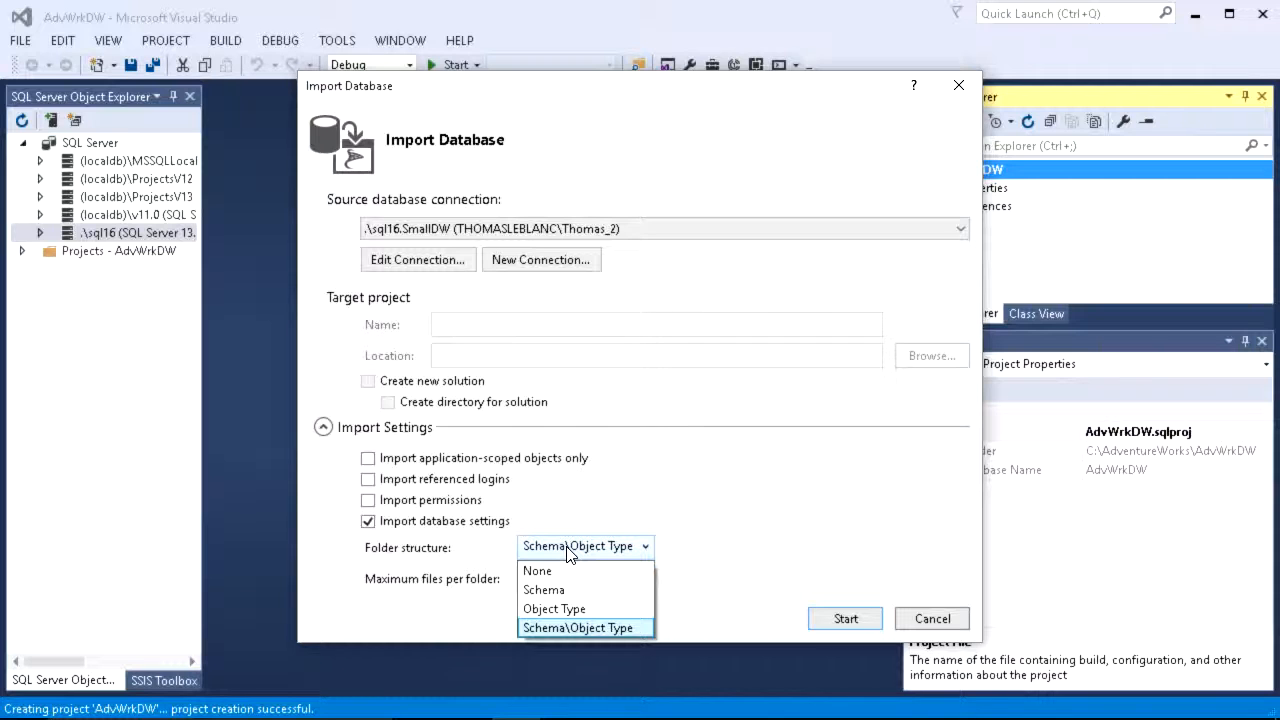
left_click(740, 550)
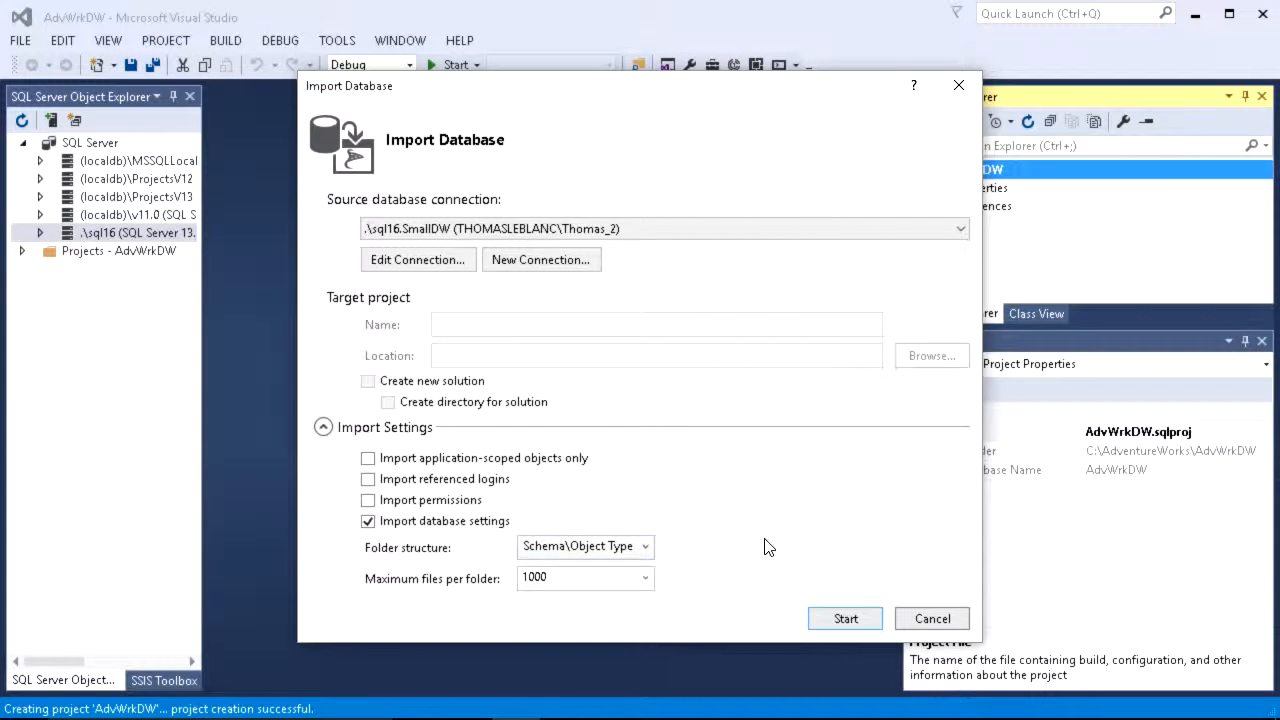
left_click(846, 619)
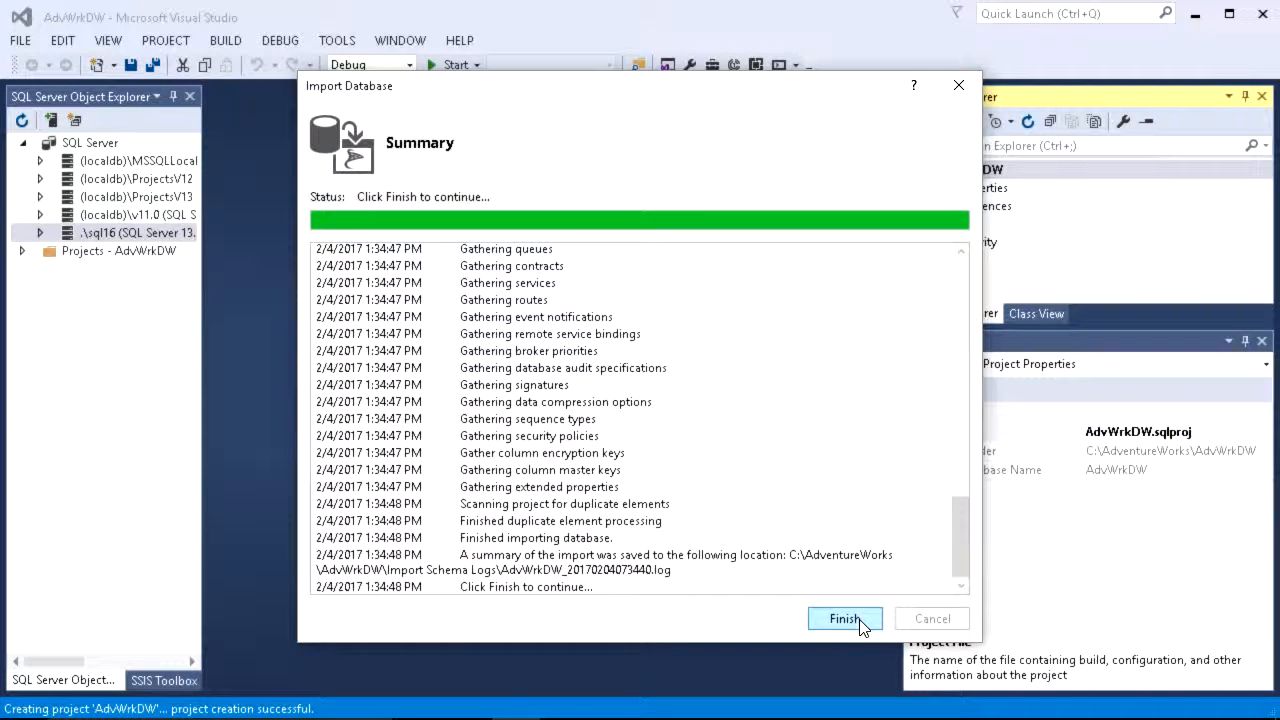
left_click(844, 619)
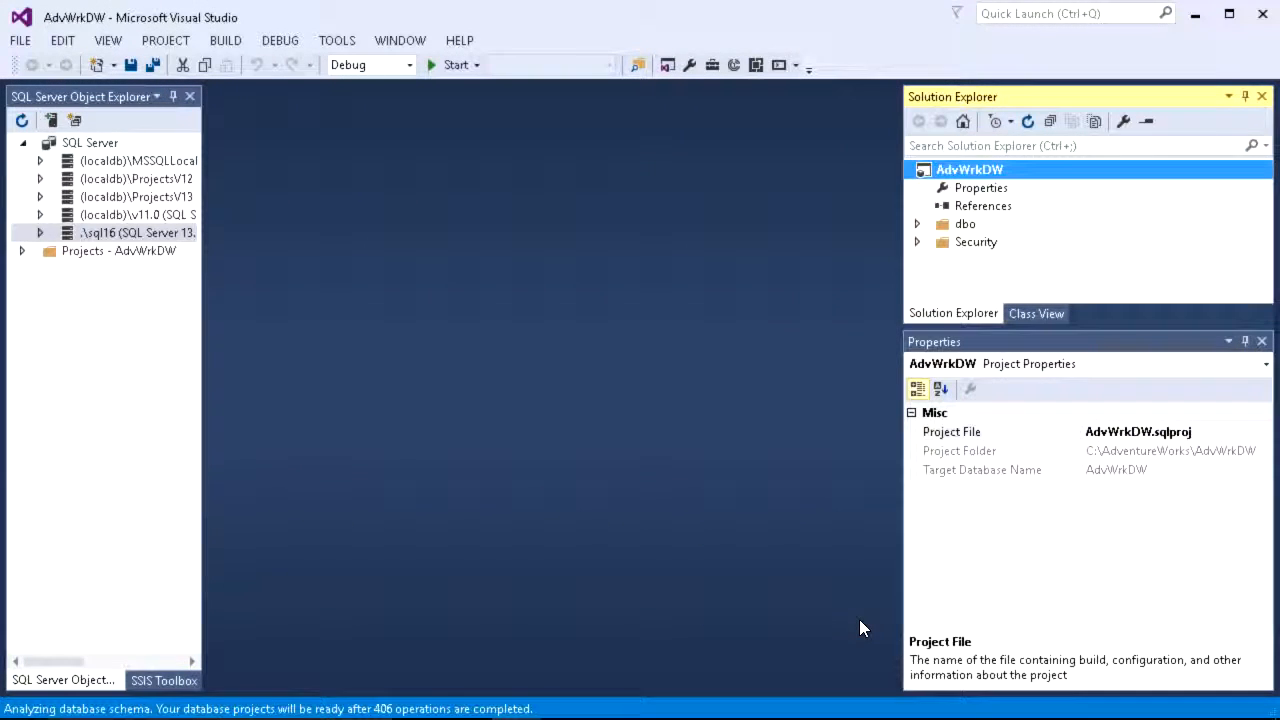
Step: Expand the imported Security, dbo and Tables folders and open Customer.sql in the designer
left_click(918, 242)
left_click(918, 224)
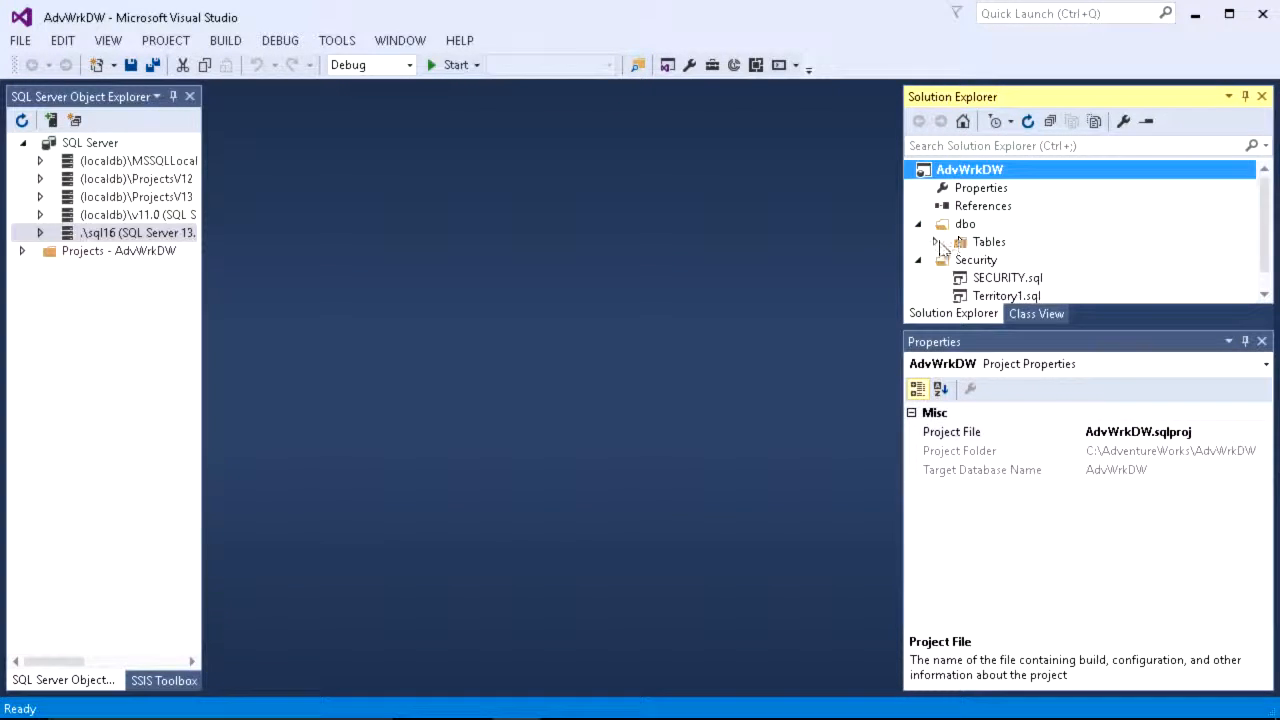
left_click(937, 243)
left_click(1025, 188)
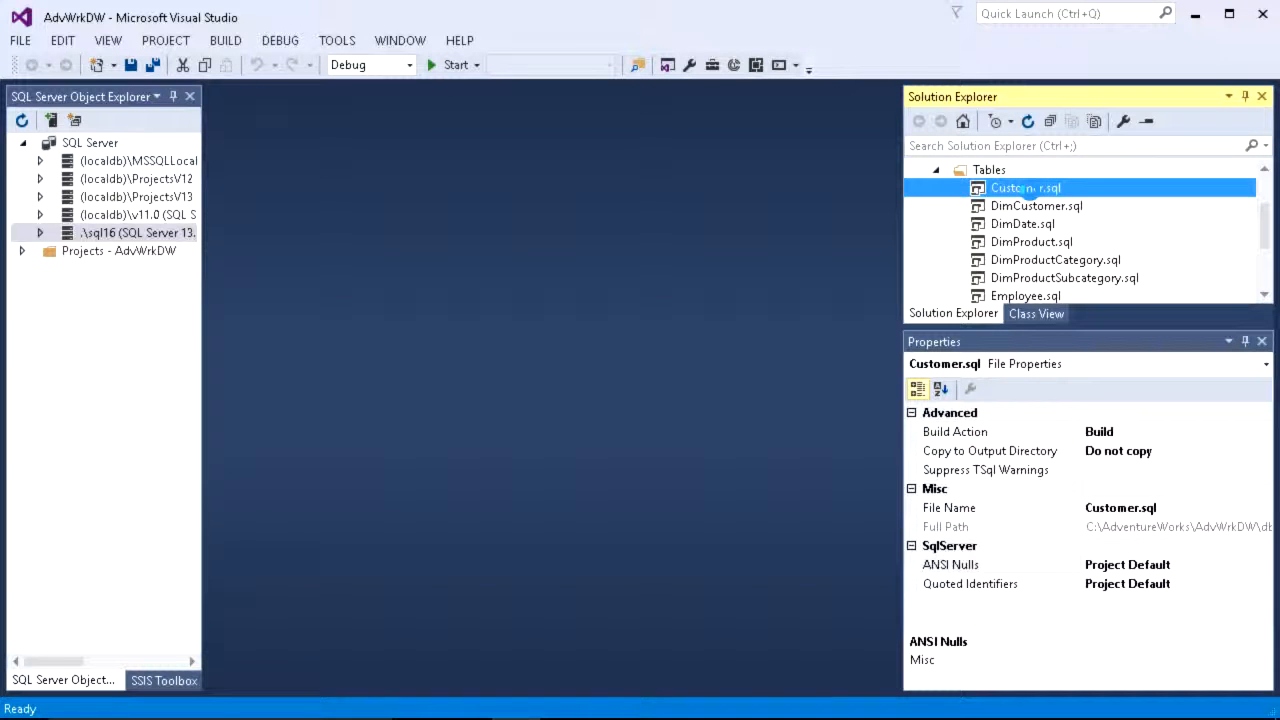
double_click(1025, 188)
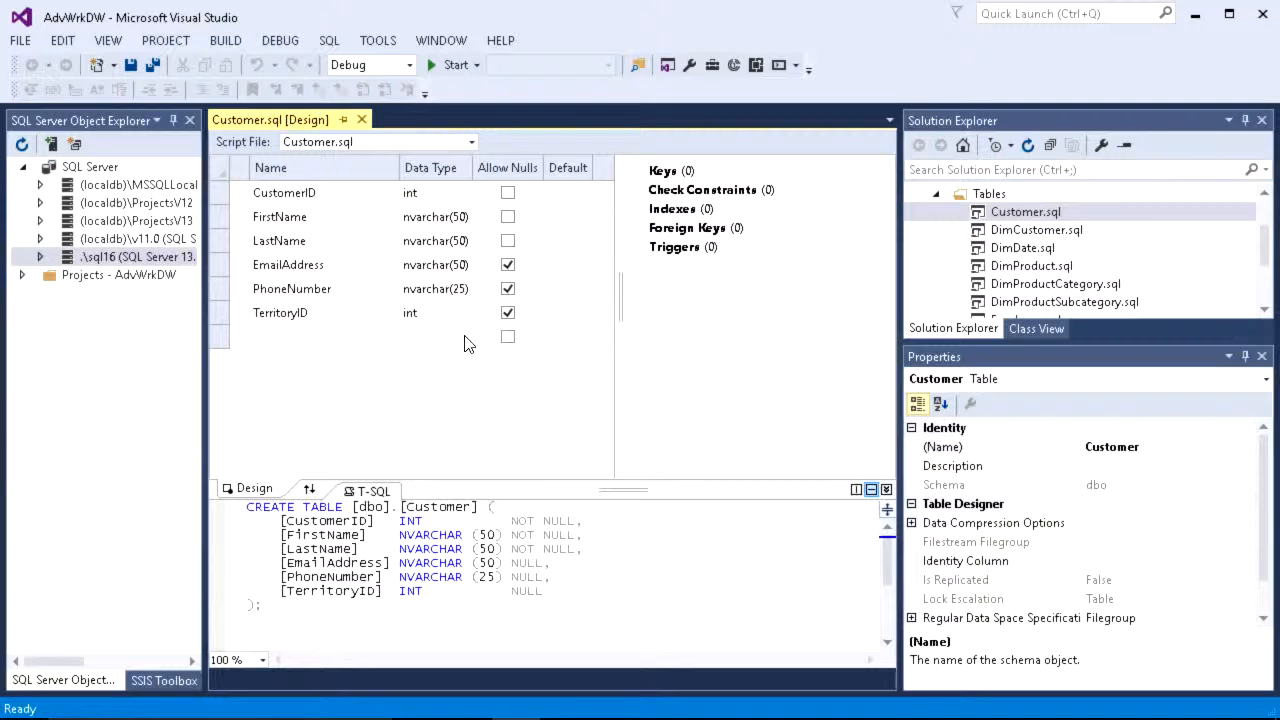
Step: Append an InsertDate column of type DATETIME NULL to the Customer table's CREATE TABLE script
left_click(546, 596)
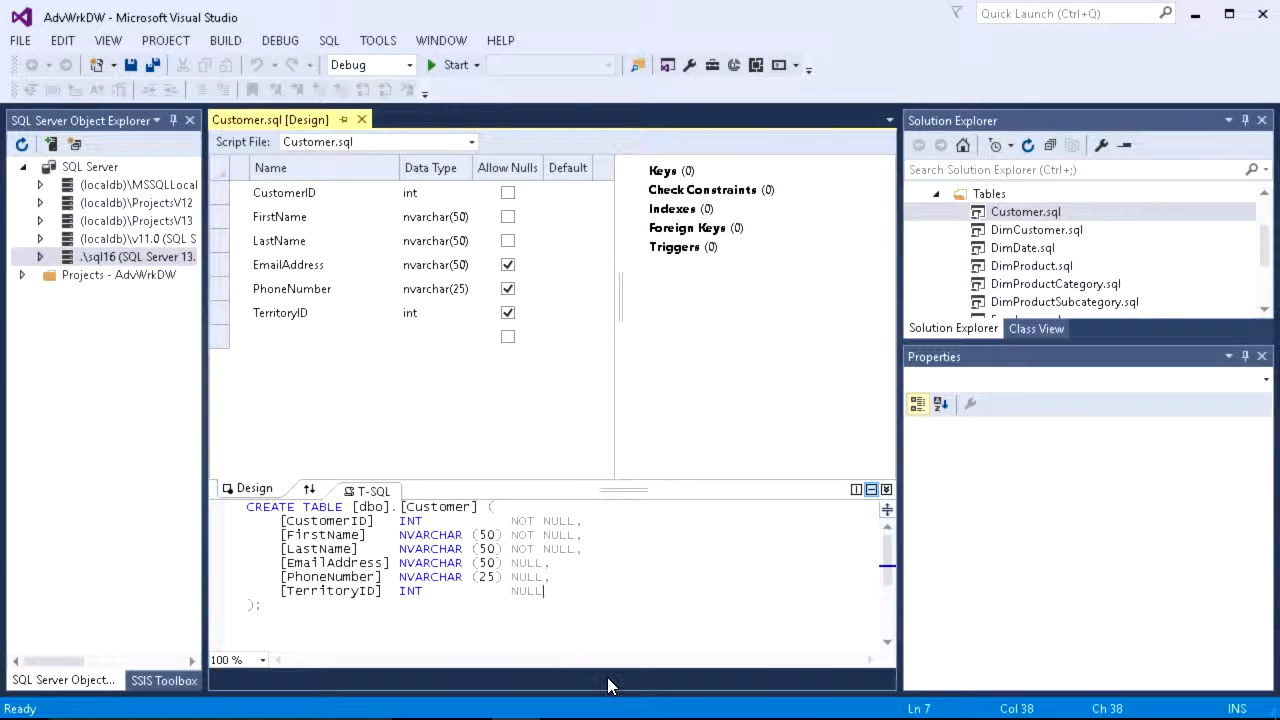
type(",")
key("Return")
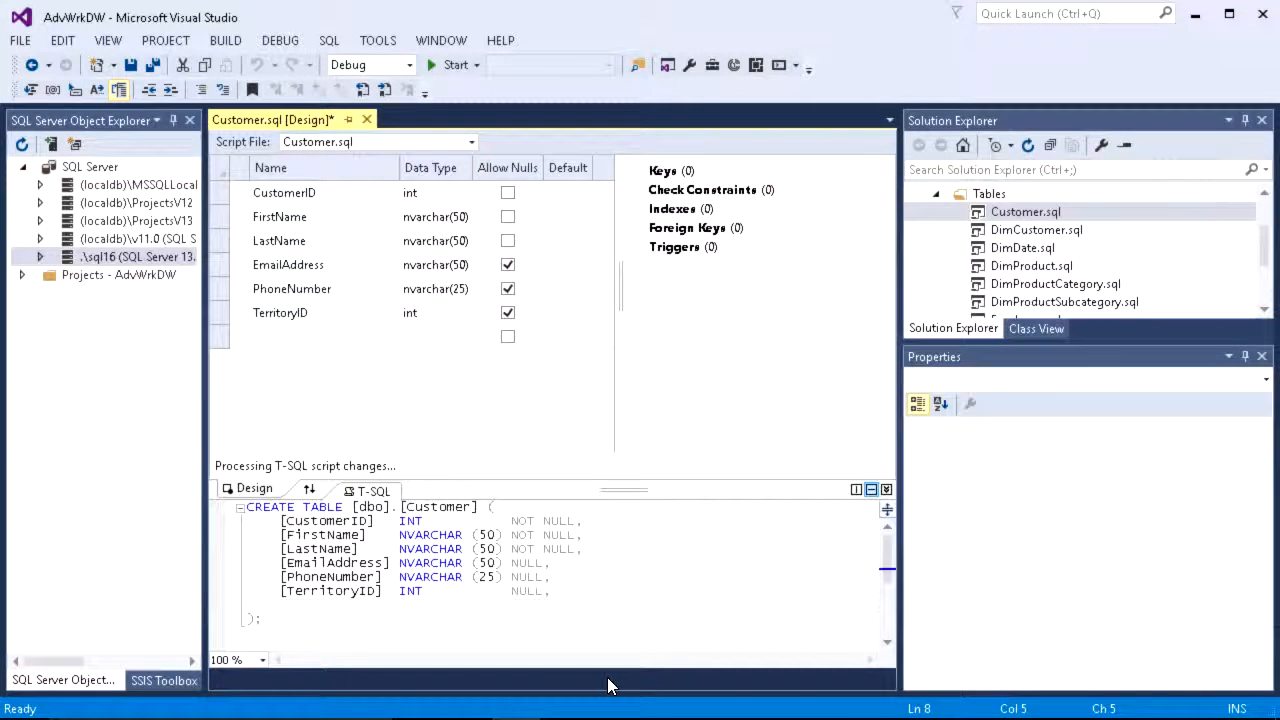
type("[InsertDate")
key("Tab")
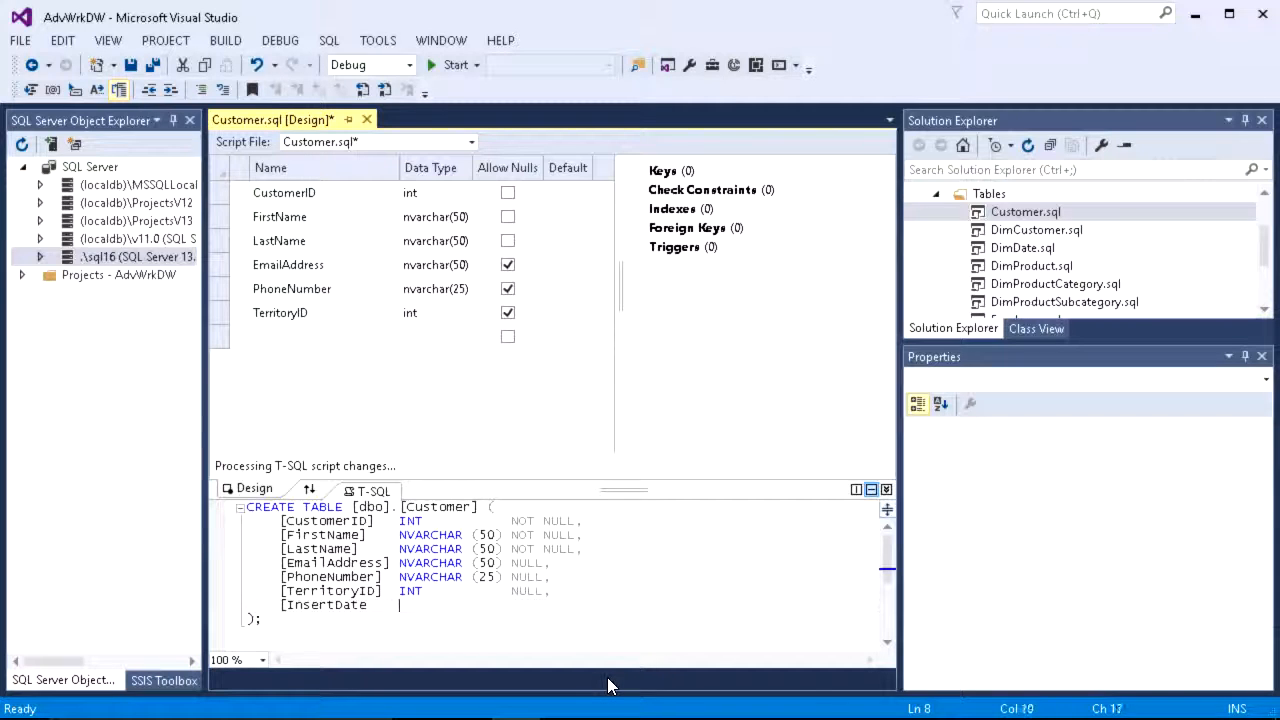
type("DATETIME NULL")
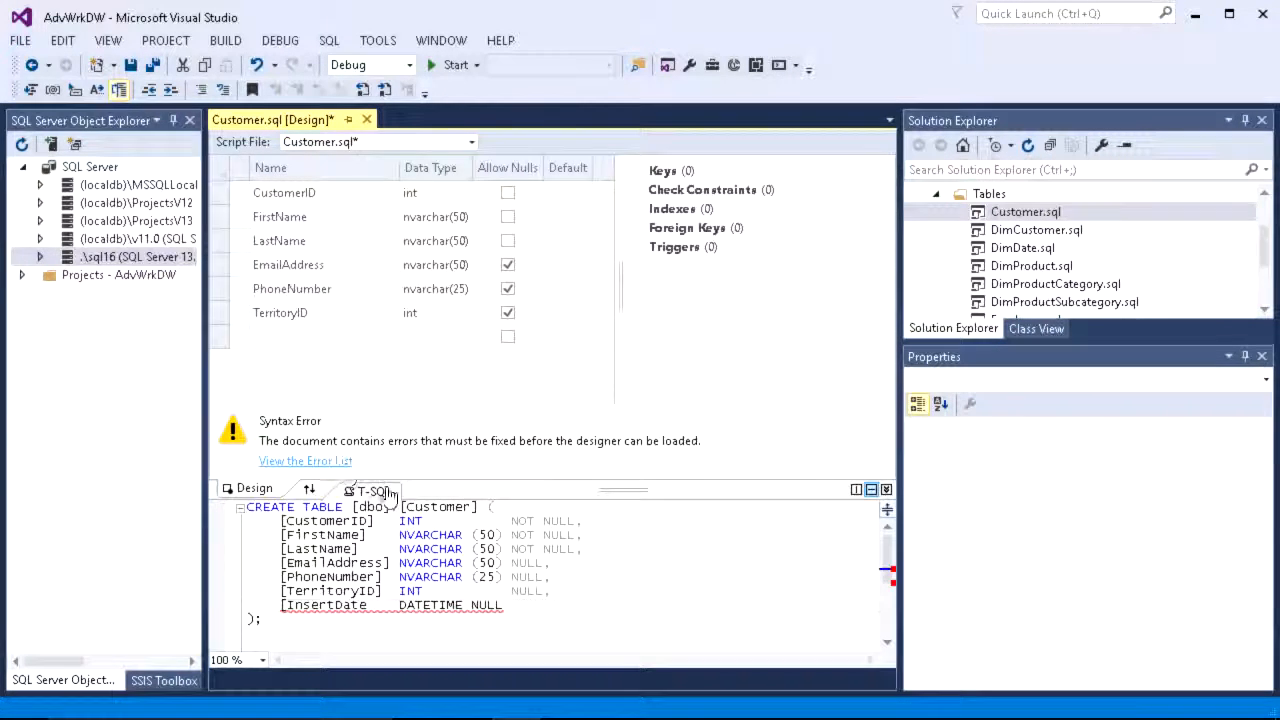
Step: Fix the syntax error by adding the missing closing bracket after InsertDate
left_click(884, 285)
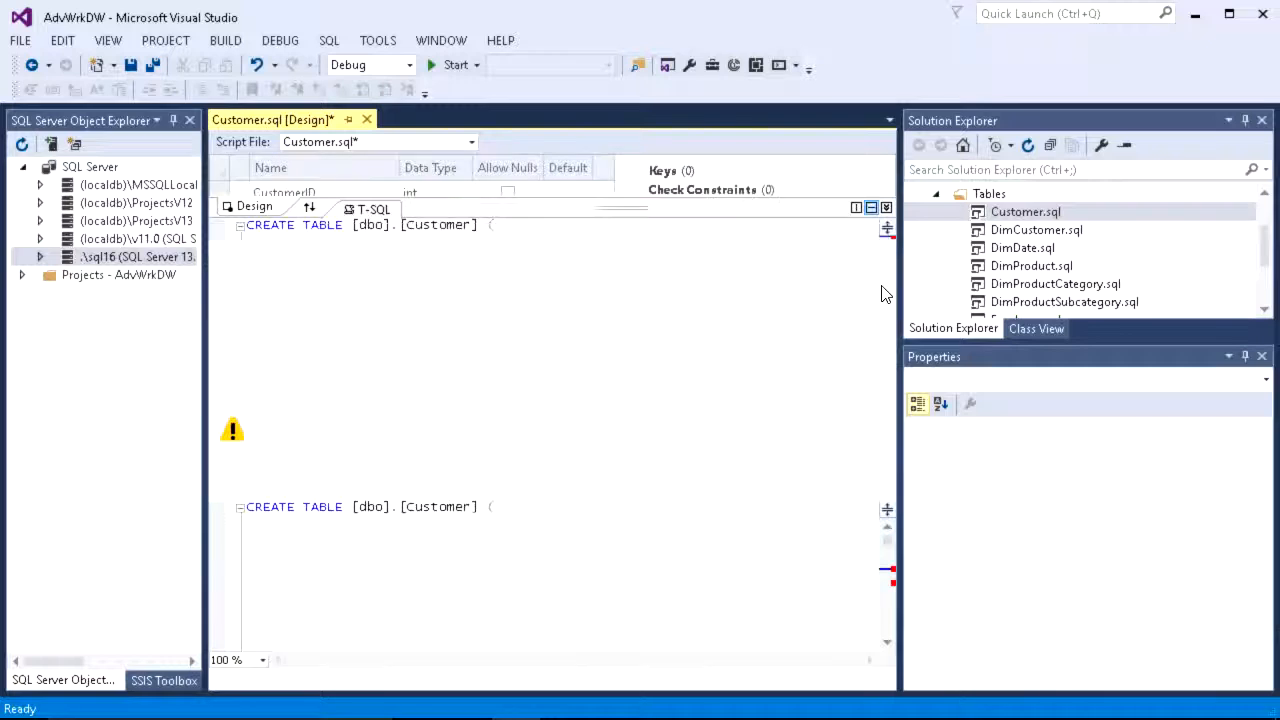
left_click(528, 609)
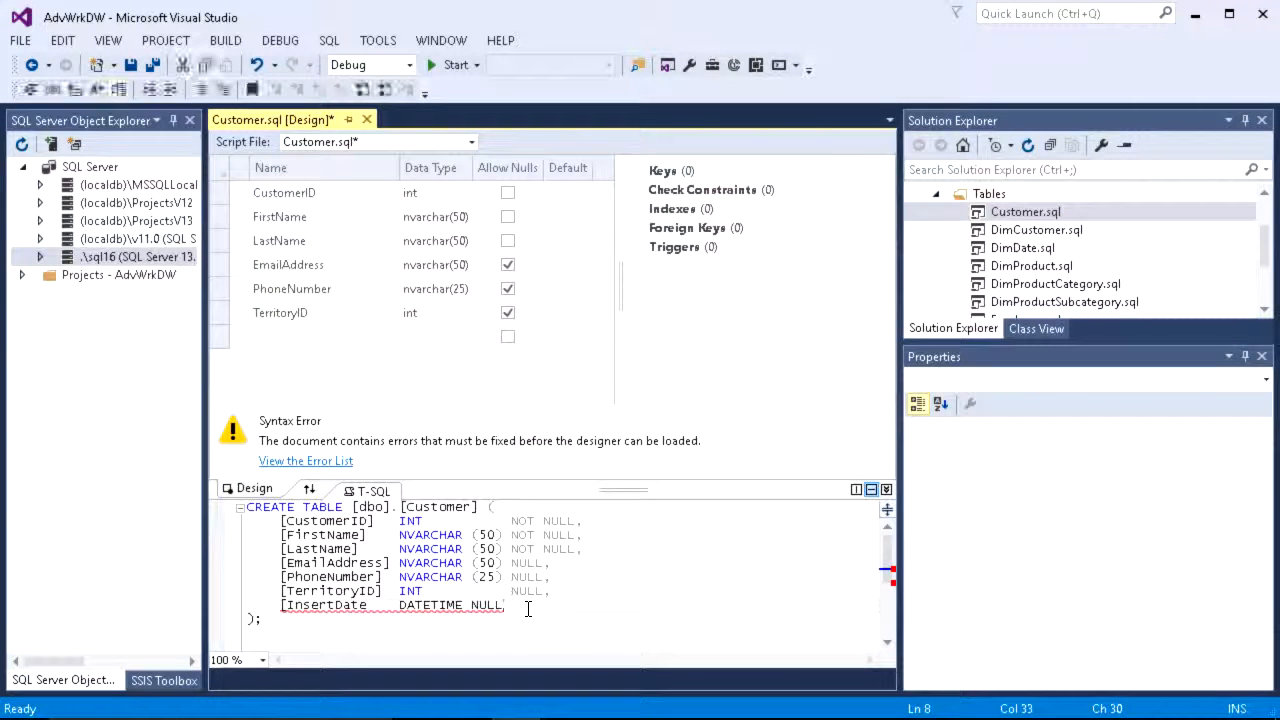
key("Left")
key("Left")
key("Left")
key("Left")
key("Left")
key("Left")
key("Left")
key("Left")
key("Left")
key("Left")
key("Left")
key("Left")
key("Left")
key("Left")
key("Left")
key("Left")
key("Left")
key("Left")
key("Left")
key("Left")
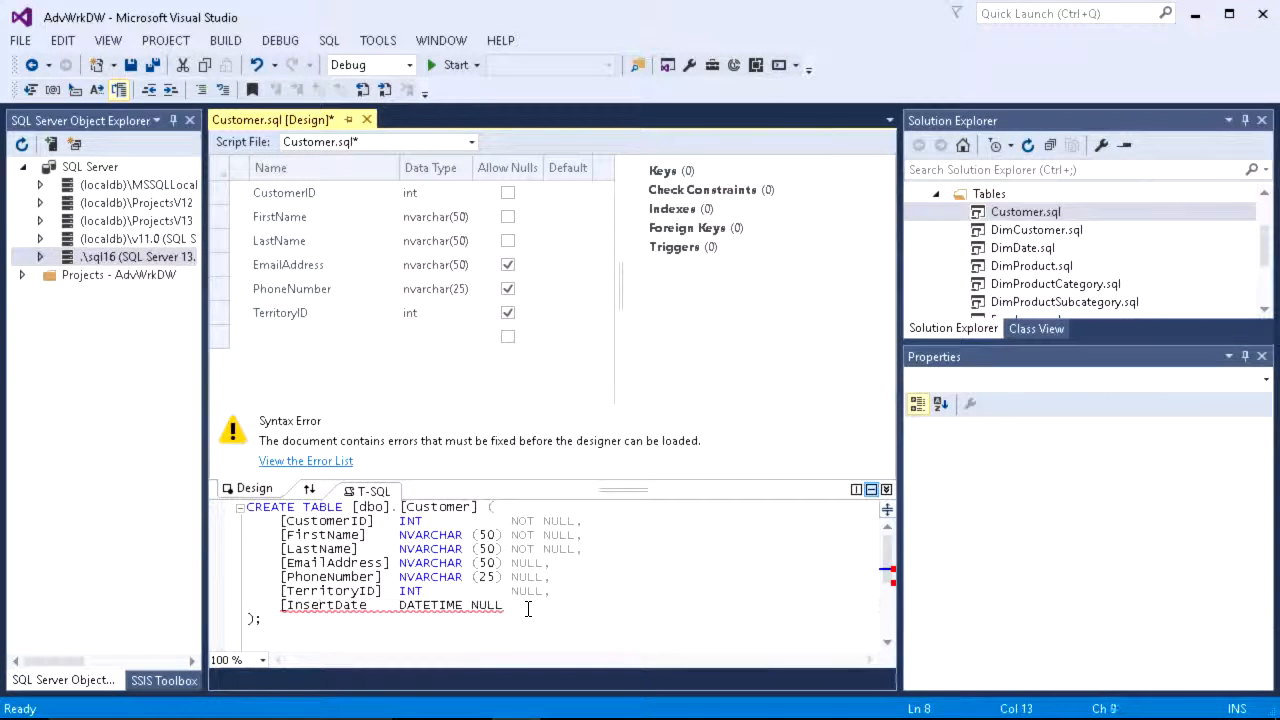
key("Right")
key("Right")
key("Right")
key("Right")
type("]")
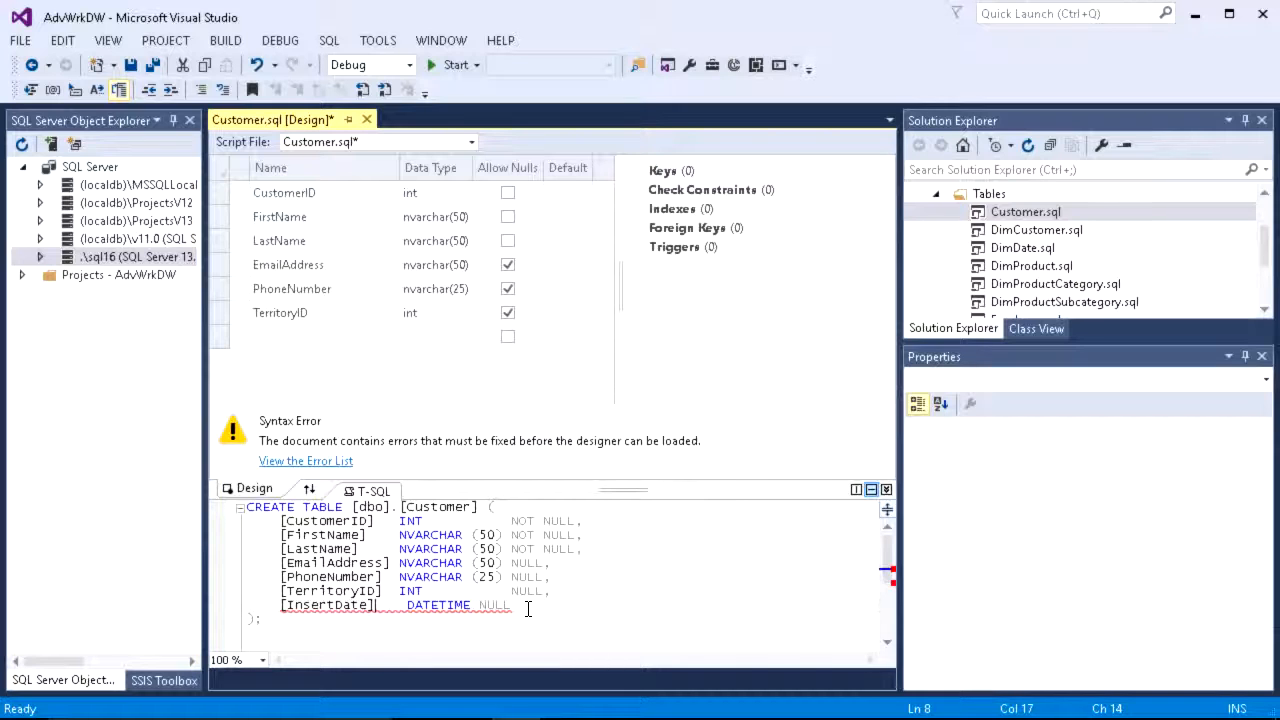
Step: Save the edited Customer table definition with the new InsertDate column
key("Down")
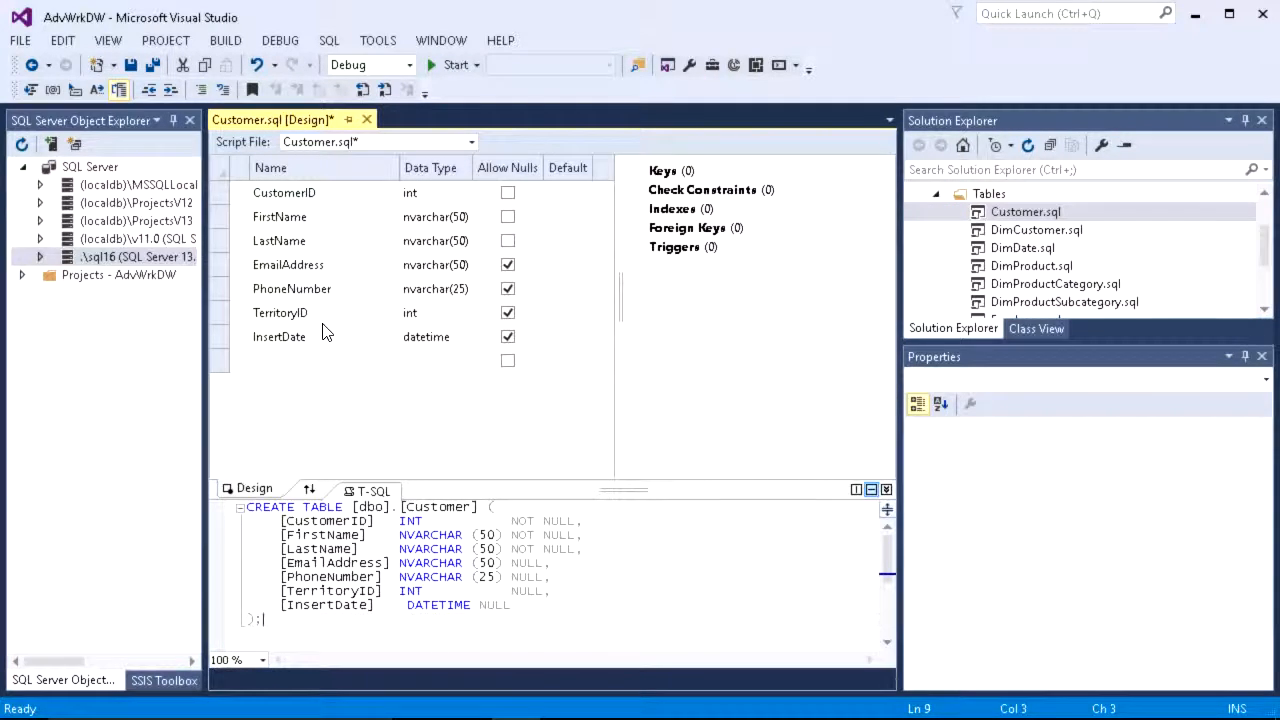
left_click(130, 66)
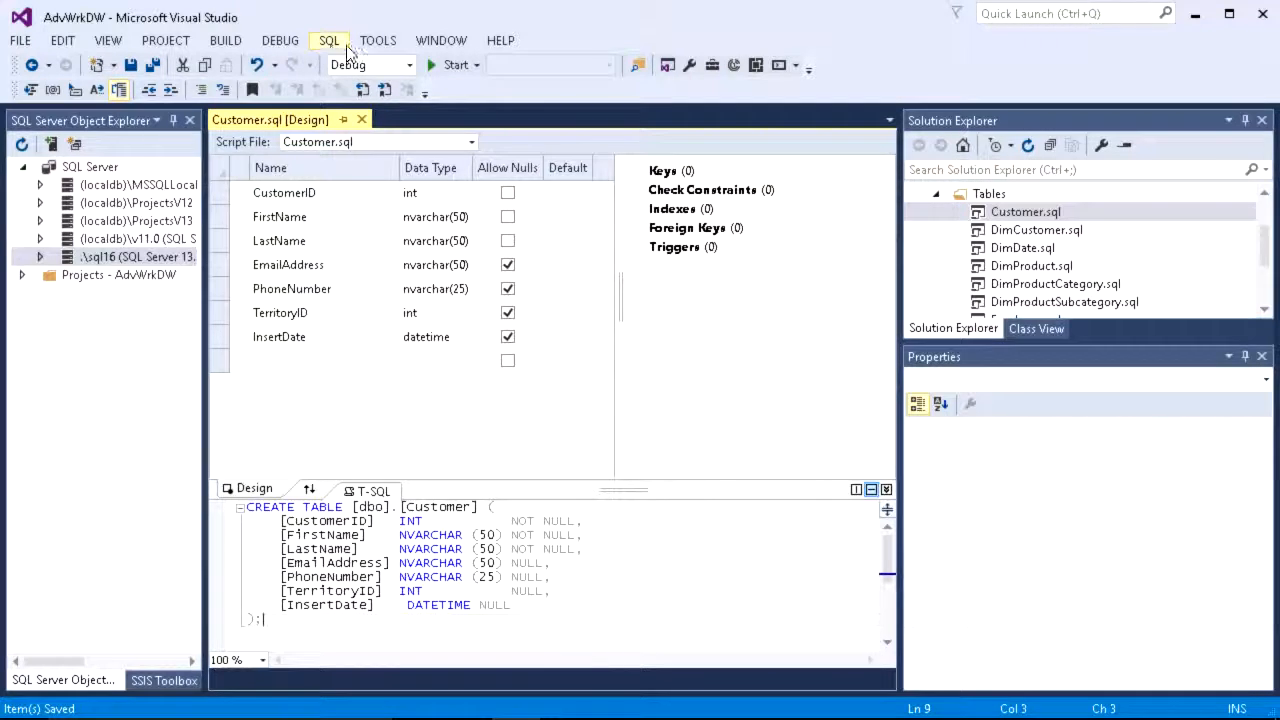
Step: Start a new schema comparison and choose the AdvWrkDW project as its source
left_click(376, 42)
mouse_move(233, 117)
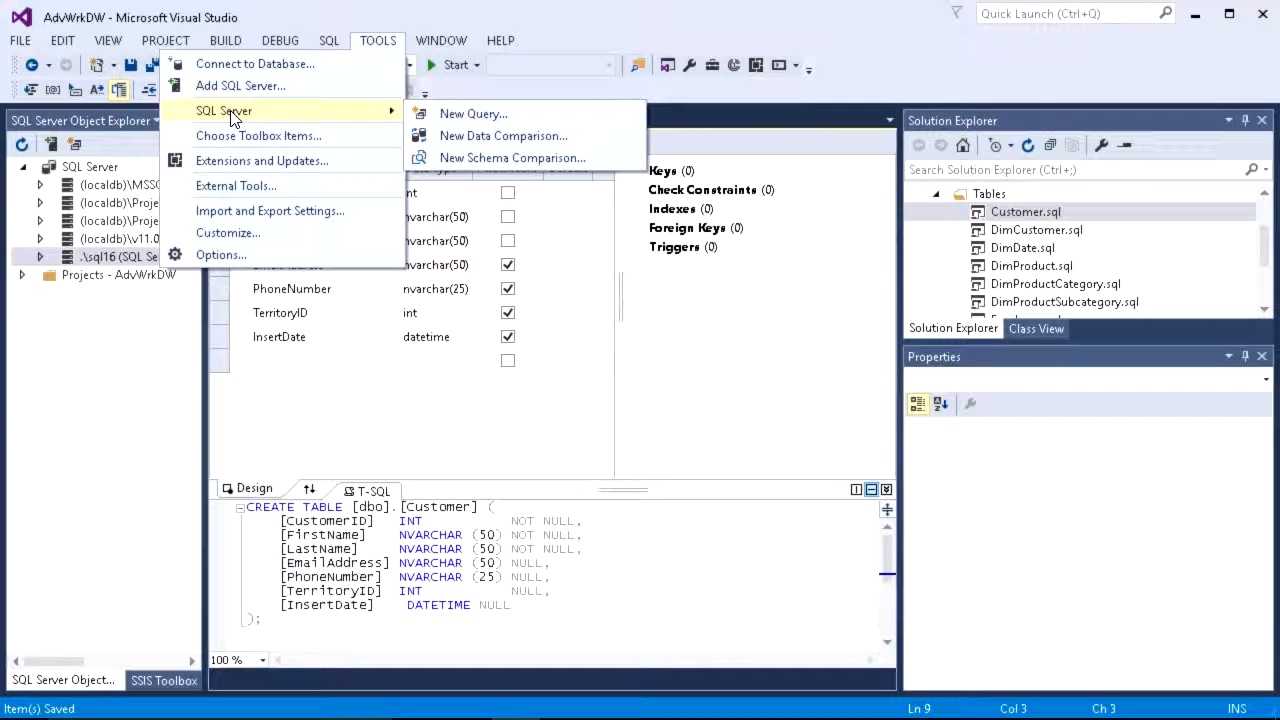
left_click(512, 158)
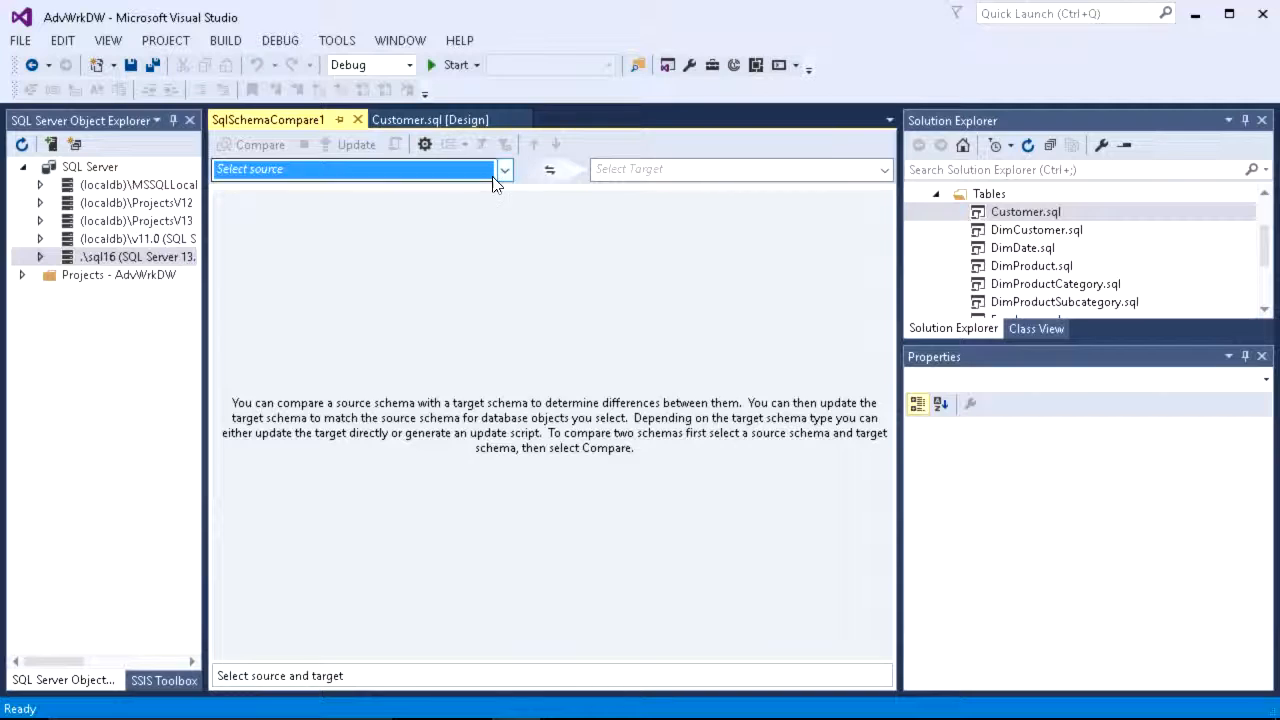
left_click(505, 172)
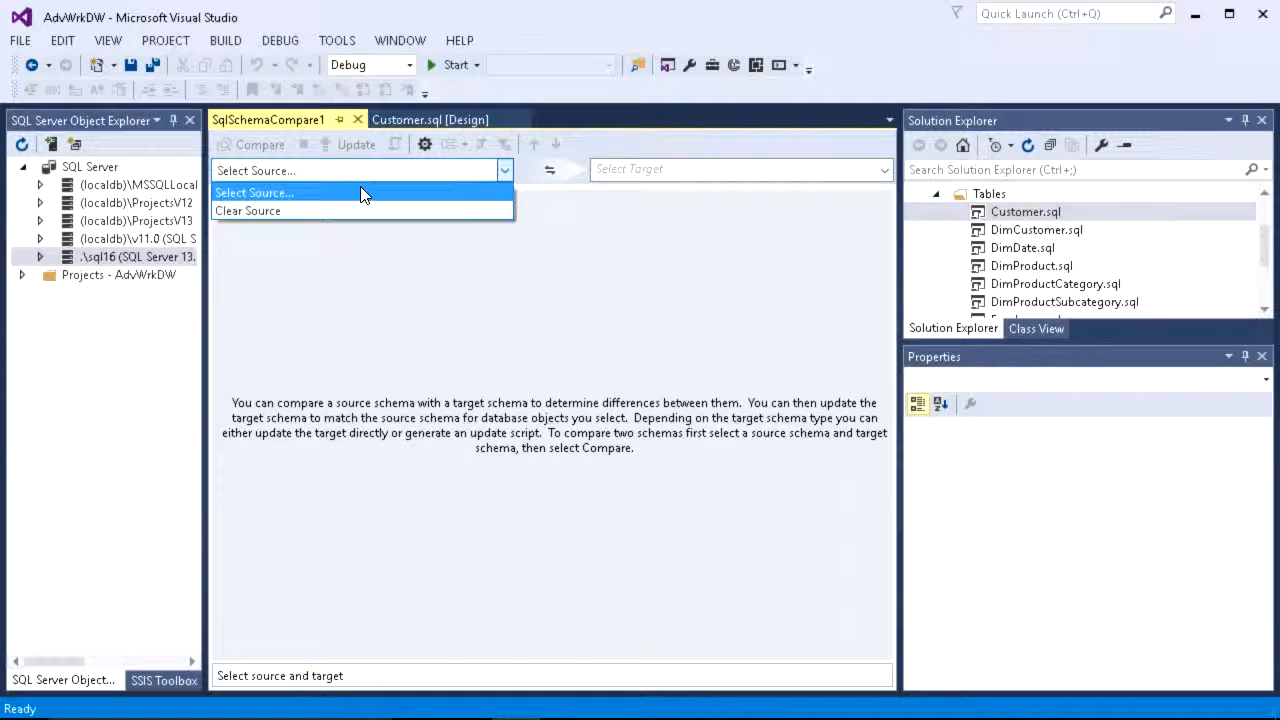
left_click(360, 187)
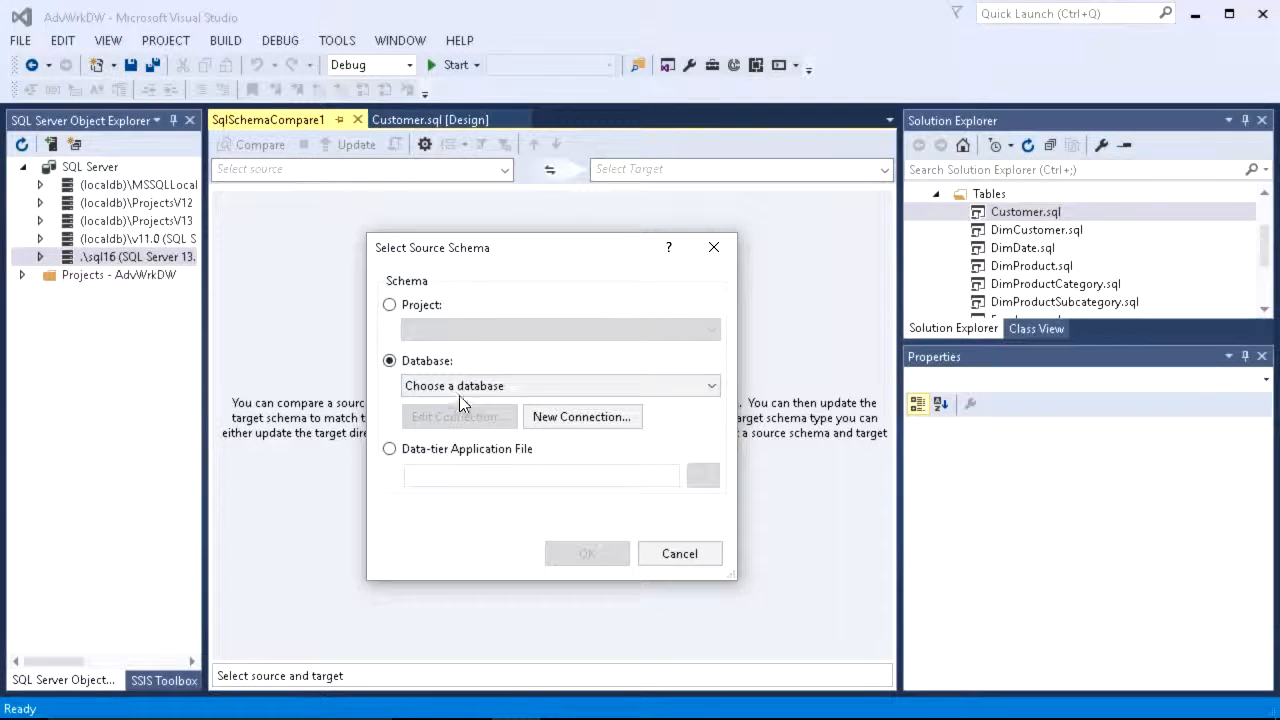
left_click(410, 312)
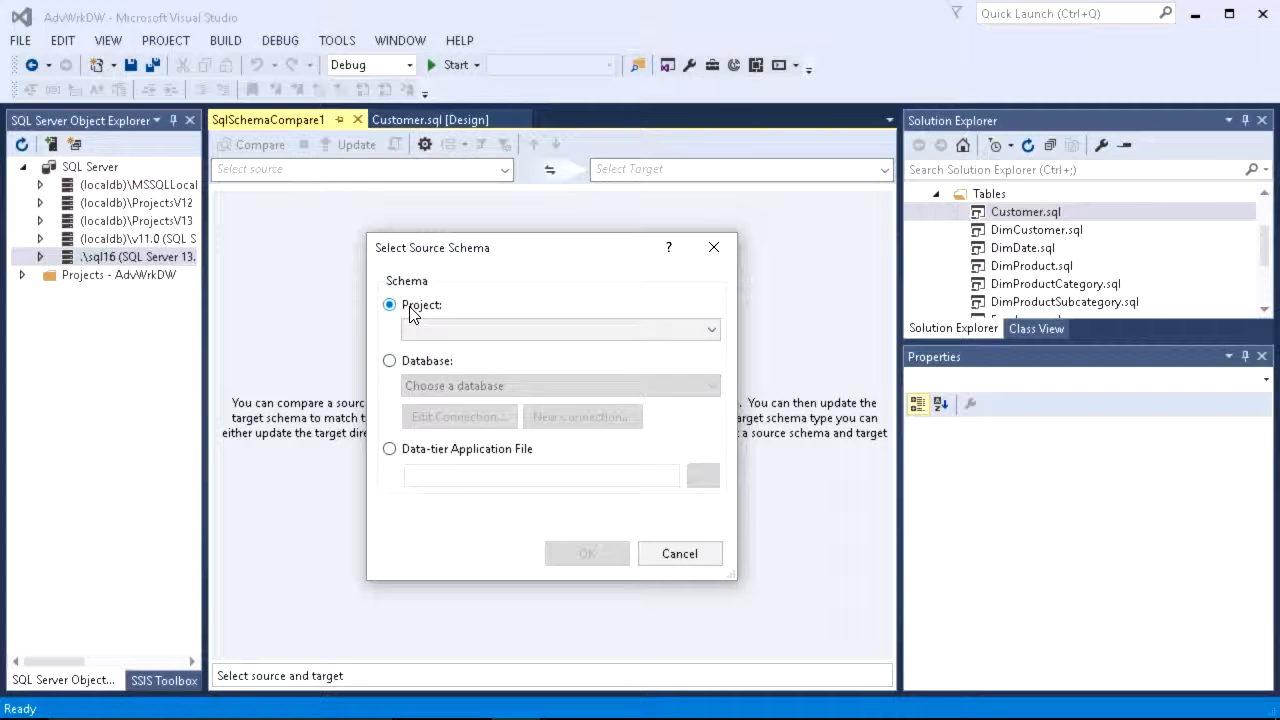
left_click(611, 334)
left_click(583, 348)
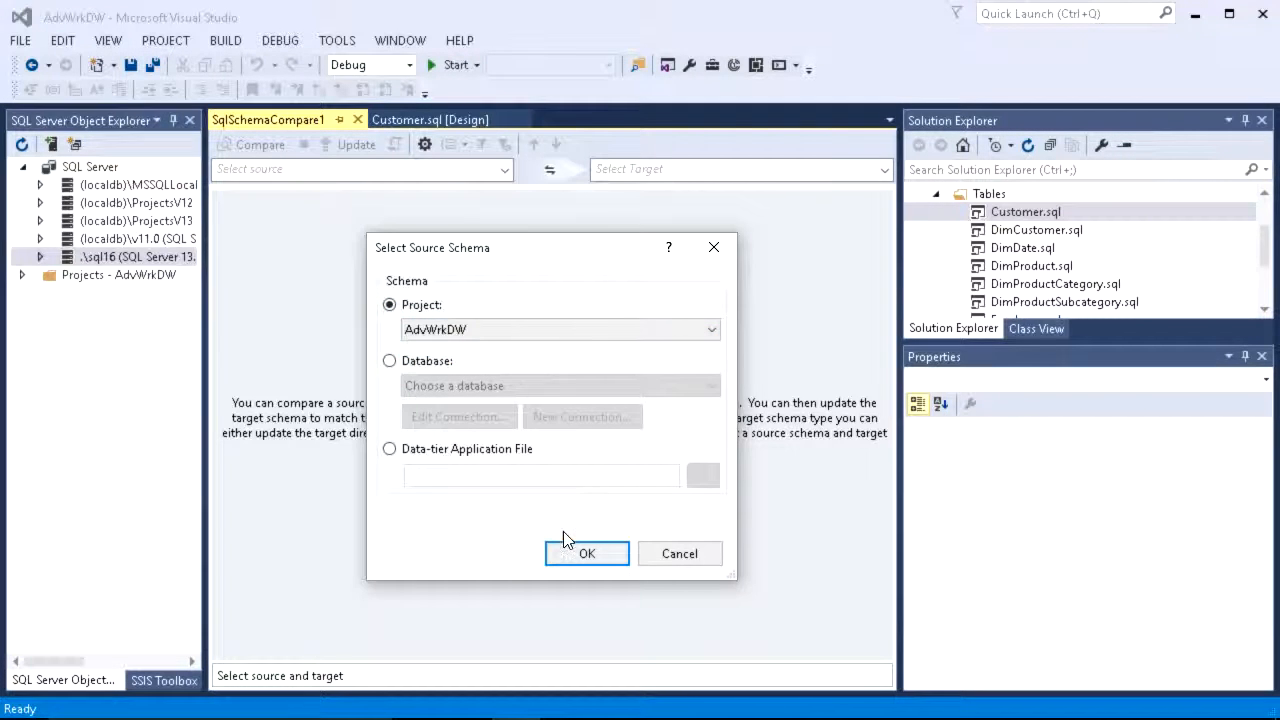
left_click(578, 555)
Step: Set the comparison target to the SmallDW database on server .\SQL16 through a new connection
left_click(778, 172)
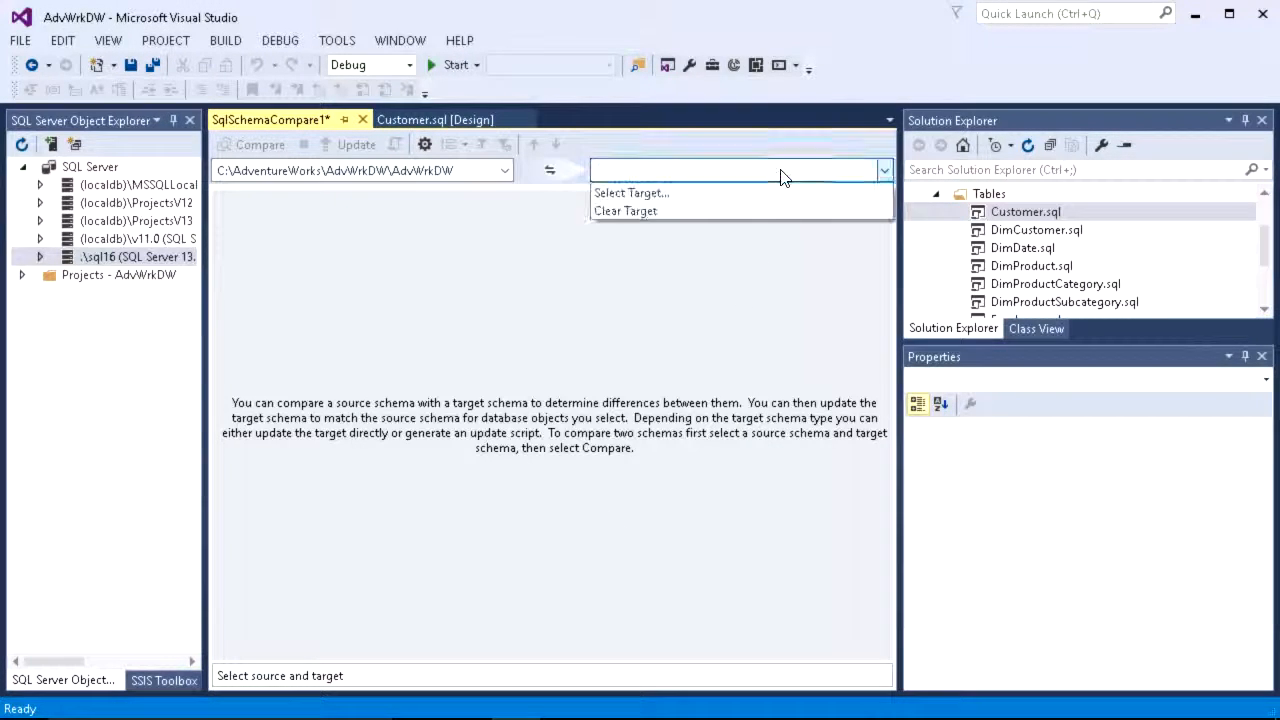
left_click(695, 195)
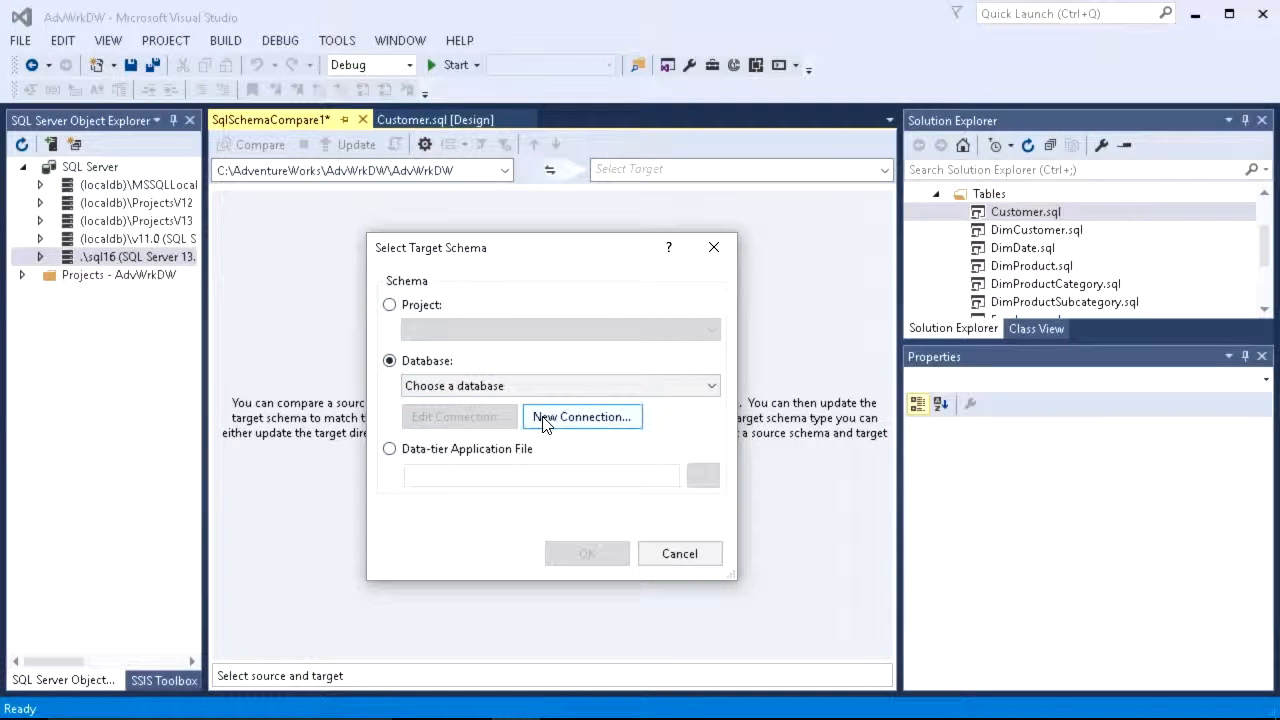
left_click(580, 417)
type(".")
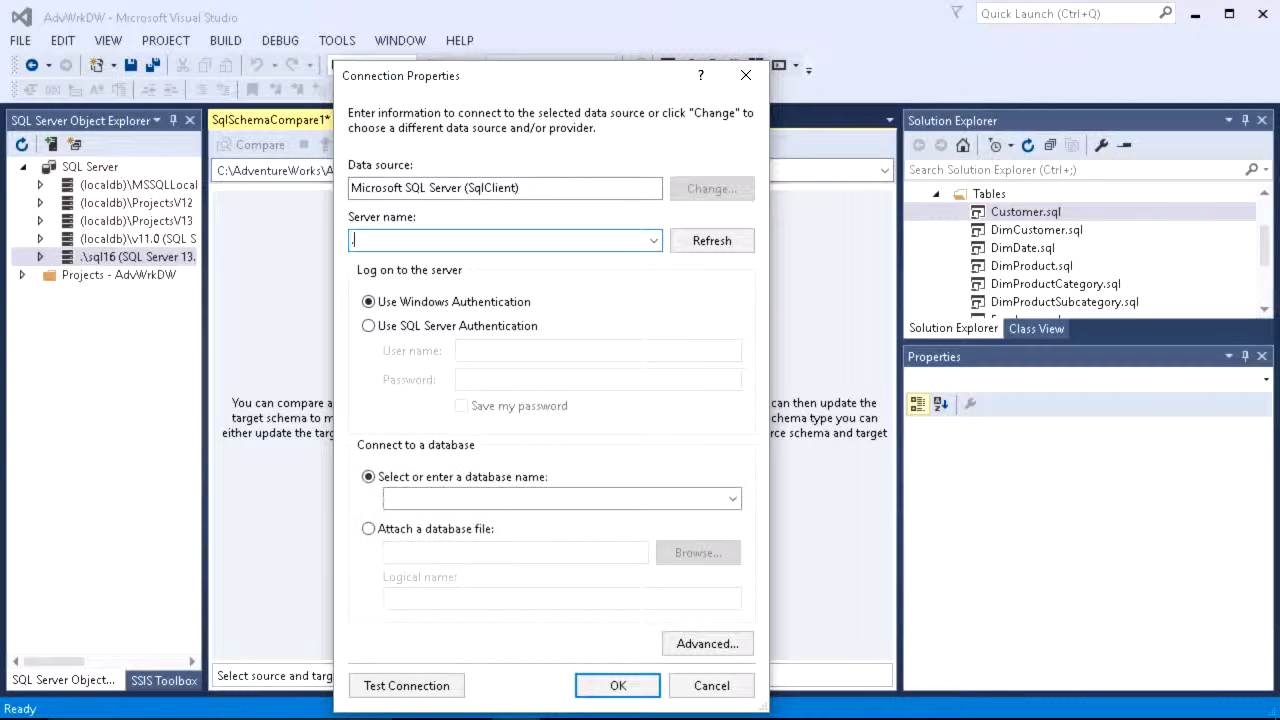
type("\\SQL16")
left_click(732, 498)
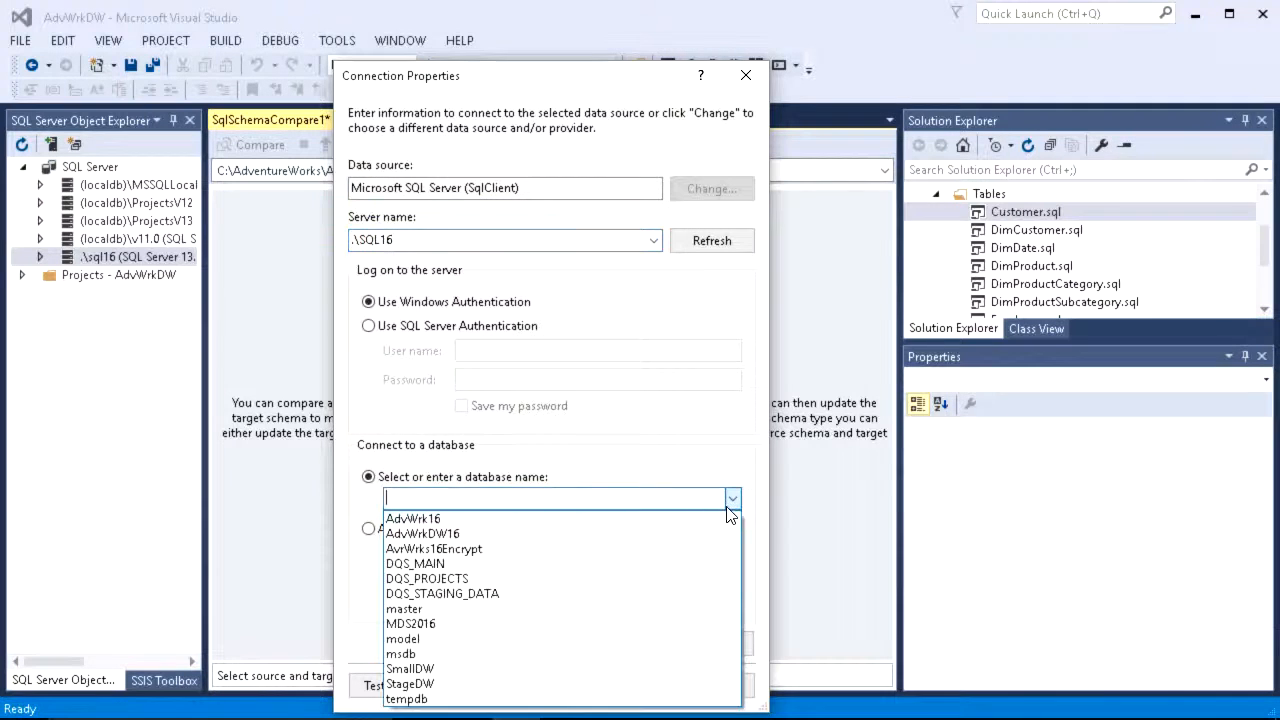
left_click(470, 668)
left_click(613, 685)
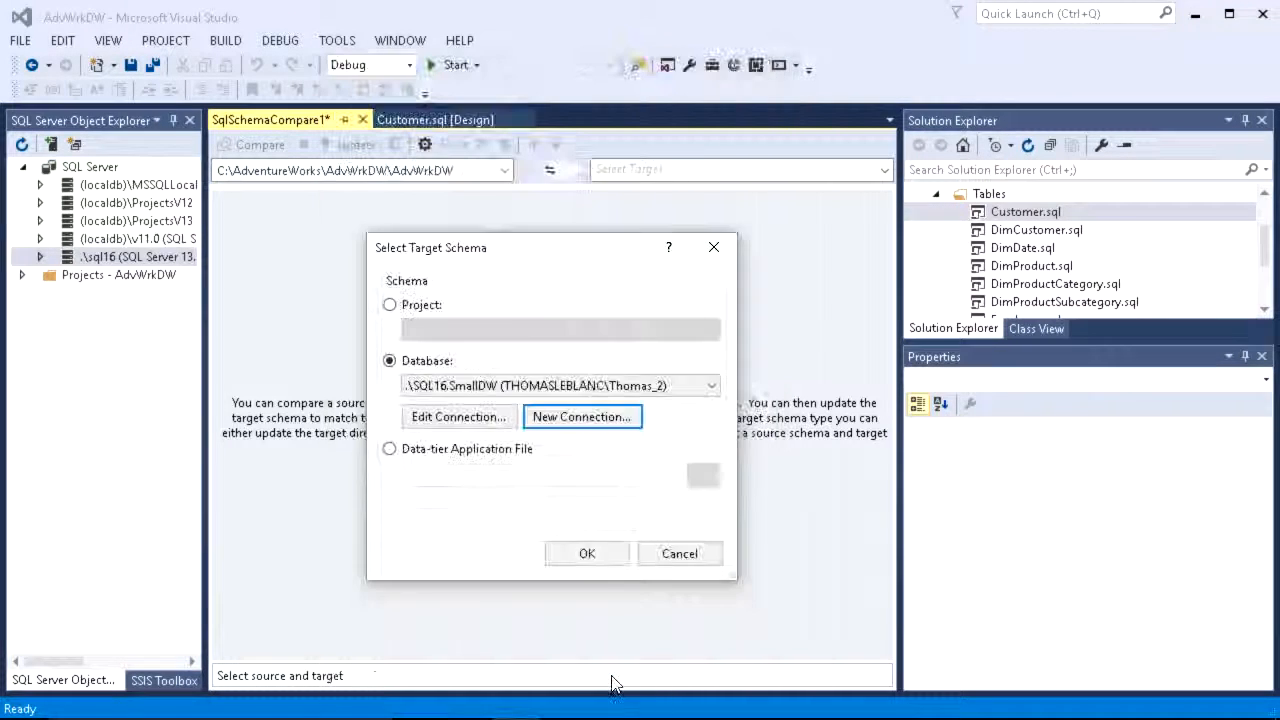
left_click(587, 553)
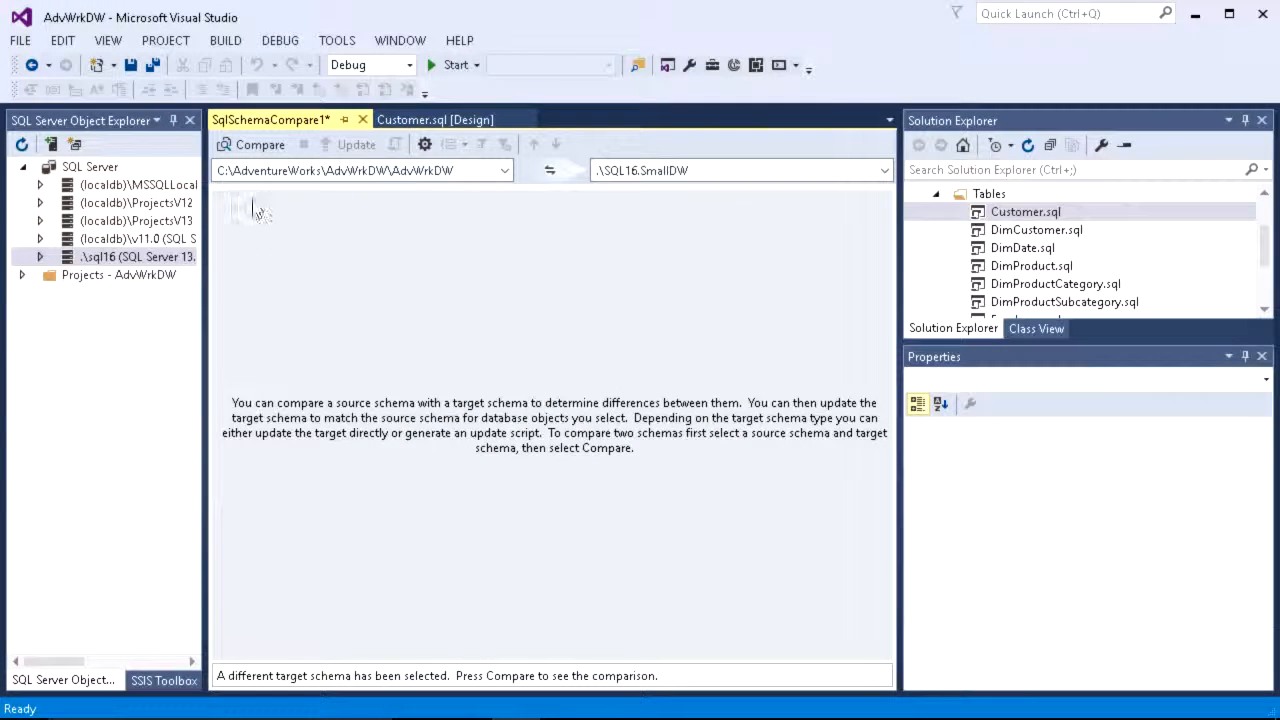
Step: Run the schema comparison and examine the object definitions of the dbo.Customer table difference
left_click(245, 145)
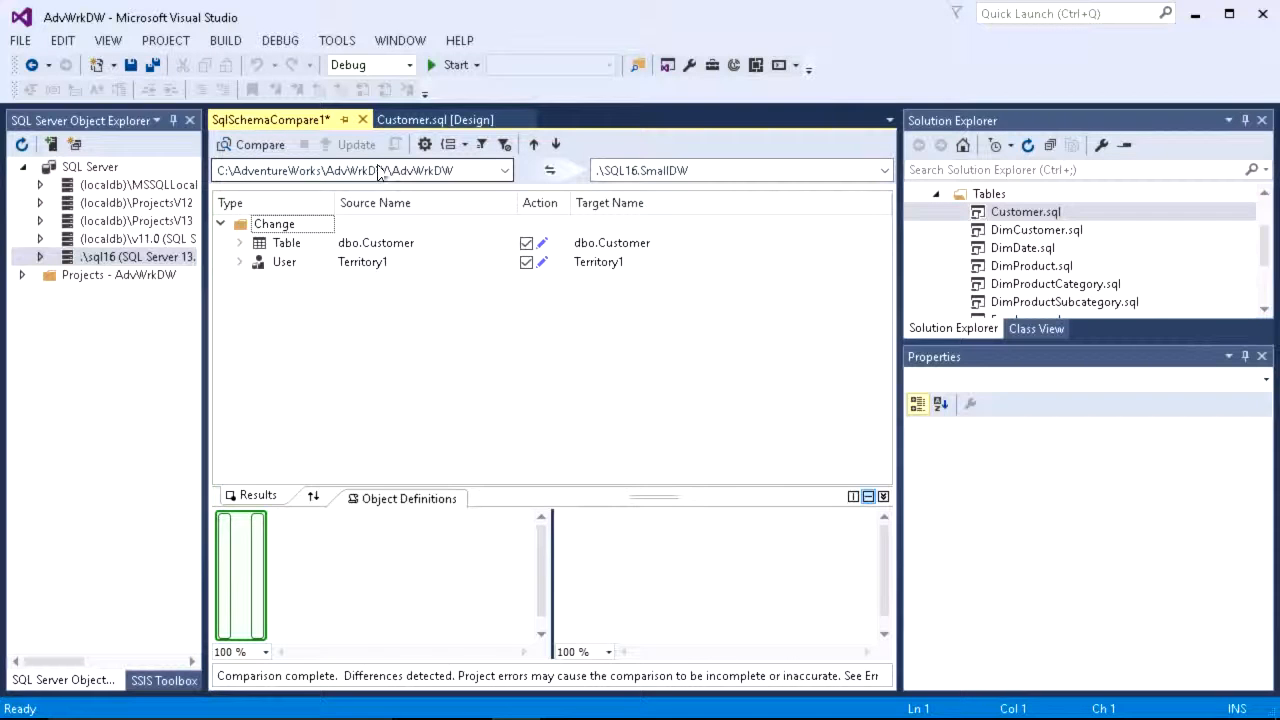
left_click(426, 246)
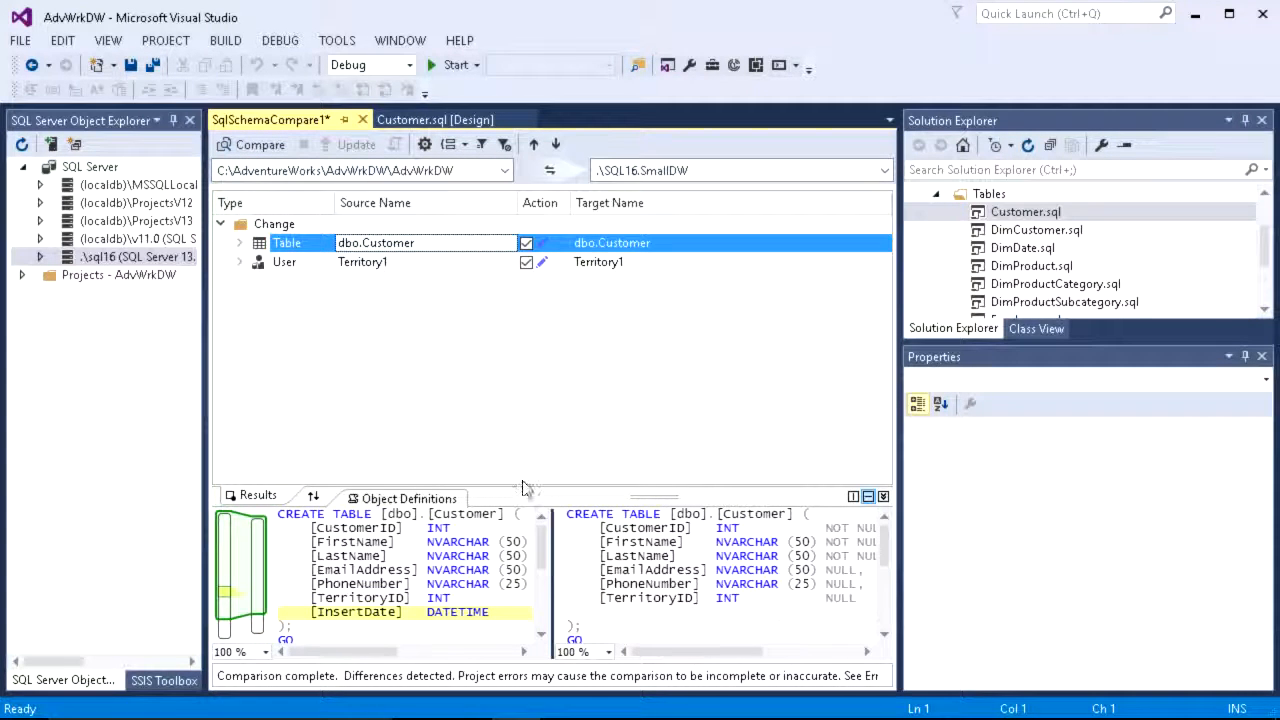
left_click_drag(525, 488, 539, 328)
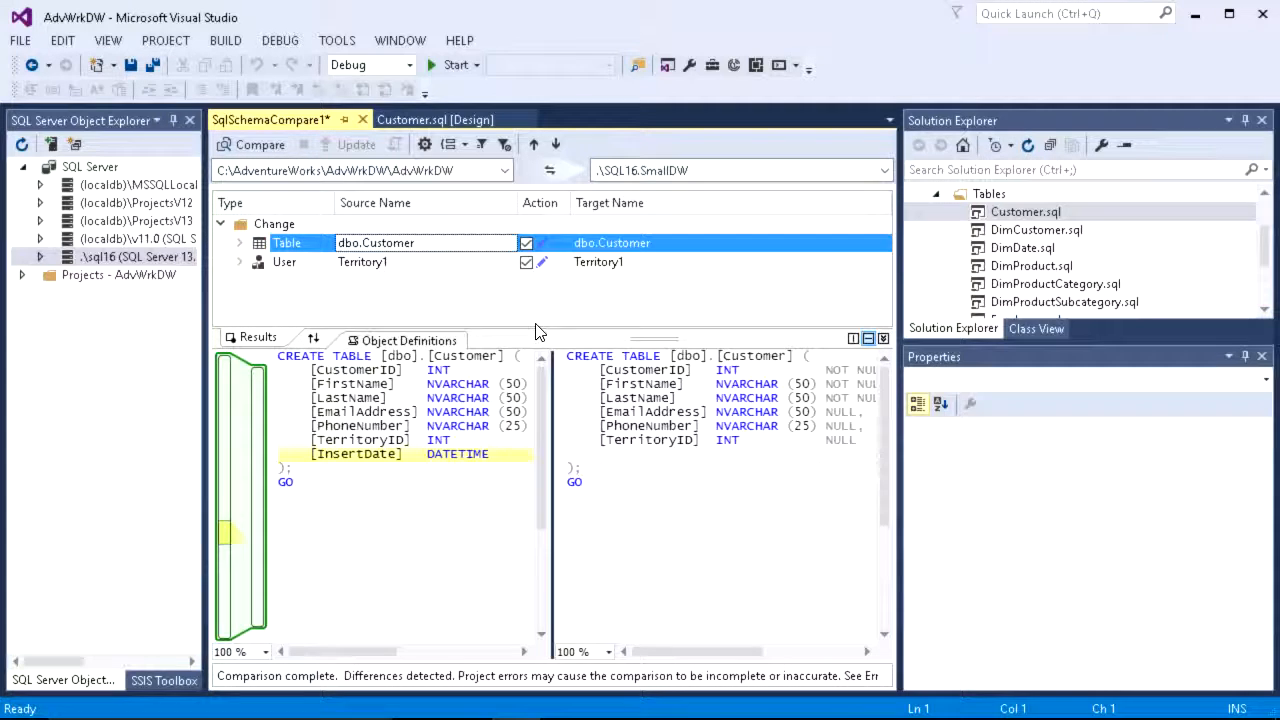
left_click(337, 40)
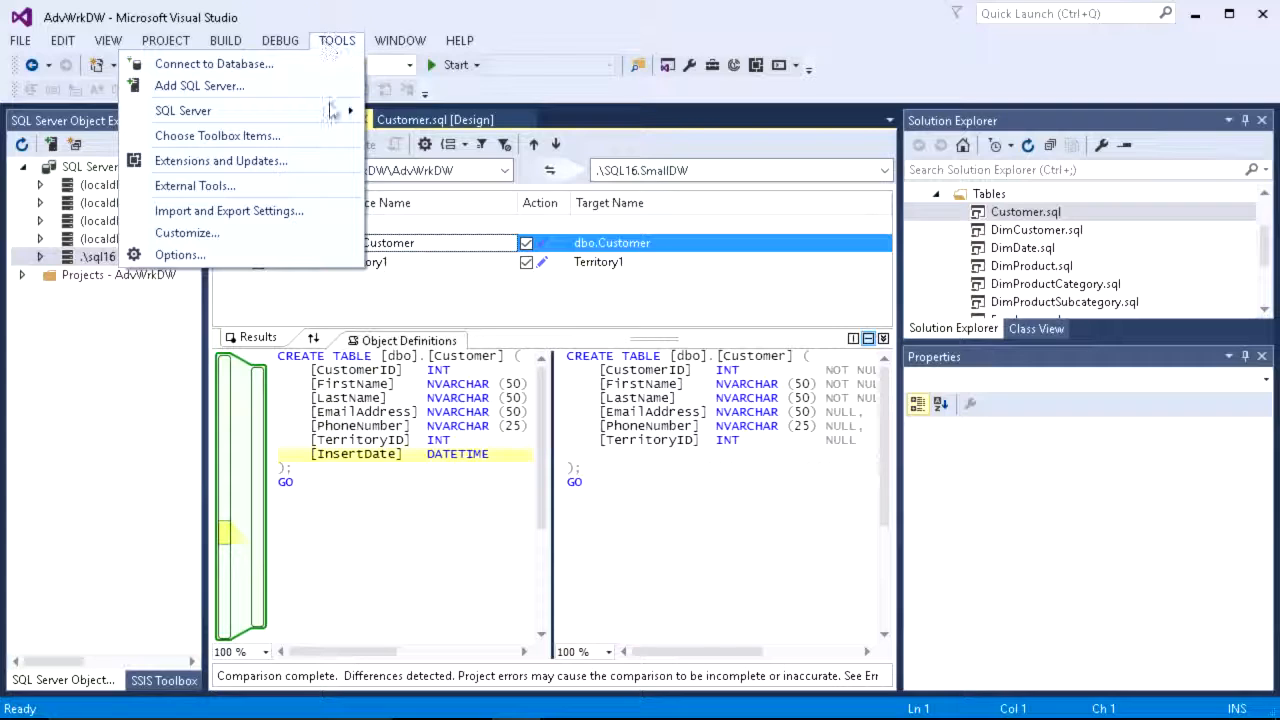
mouse_move(333, 111)
left_click(440, 135)
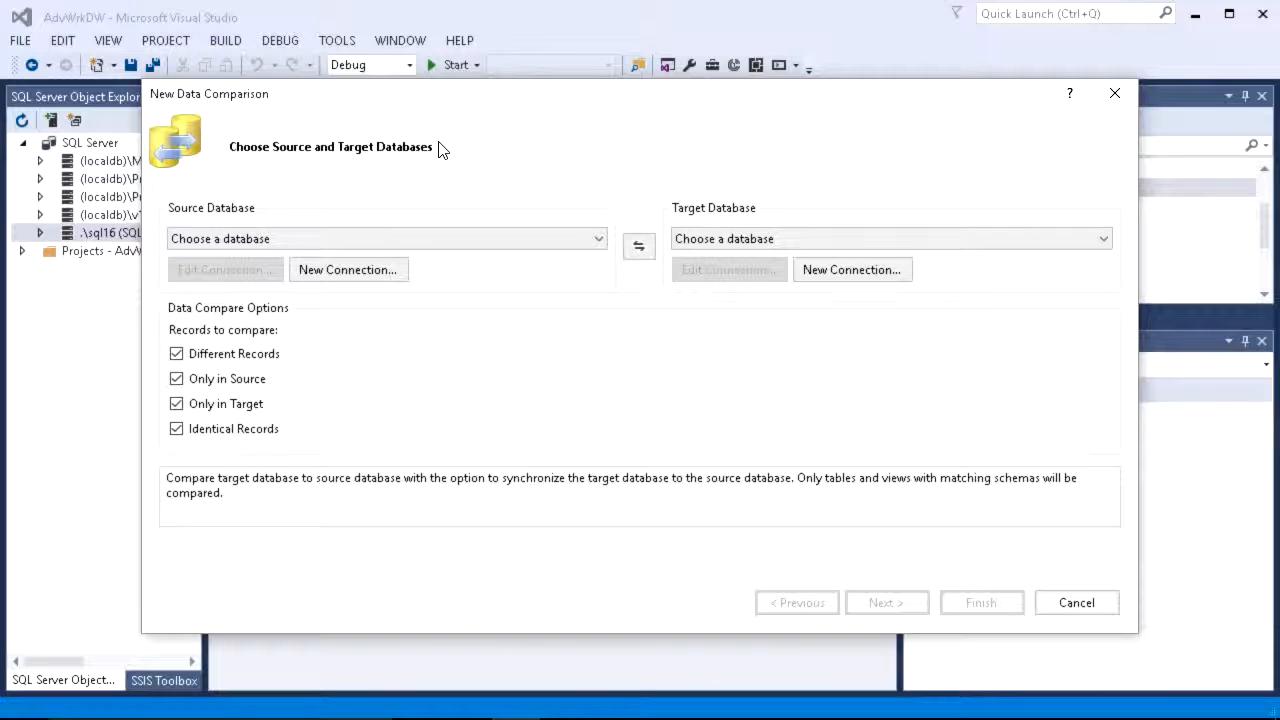
left_click(1077, 603)
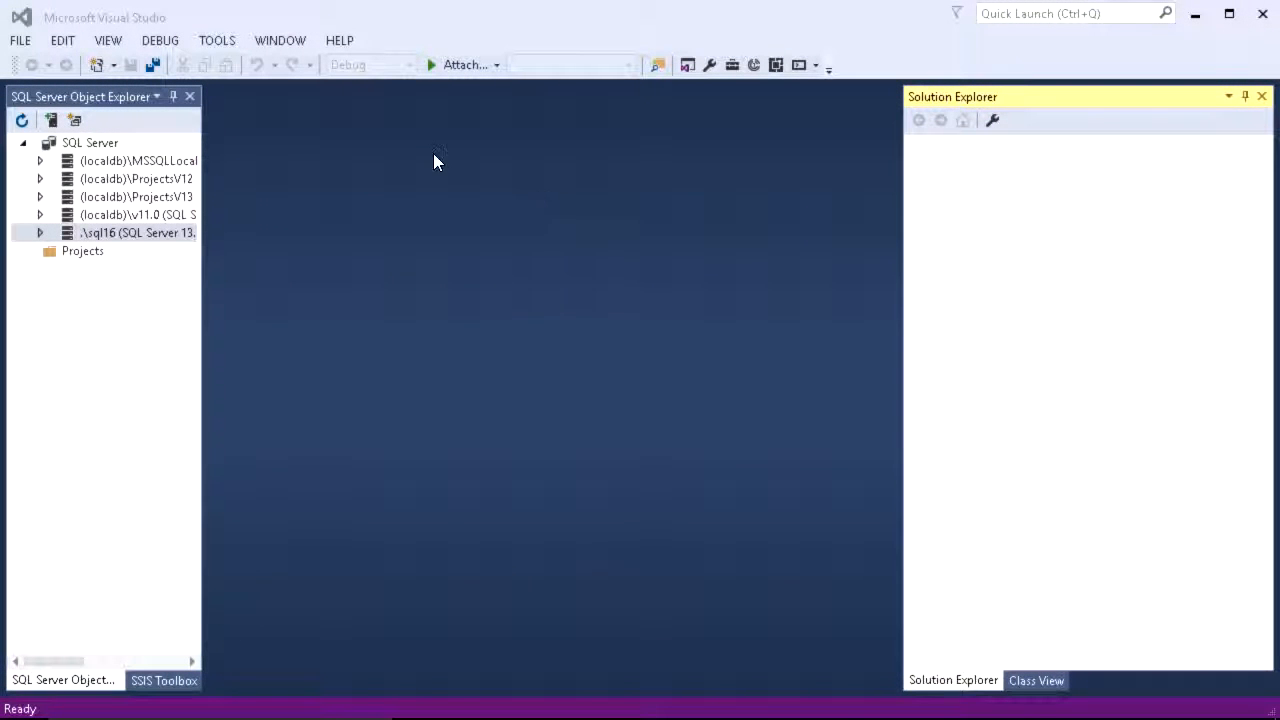
Step: Start a new project and choose the Integration Services Project template under Business Intelligence
left_click(20, 42)
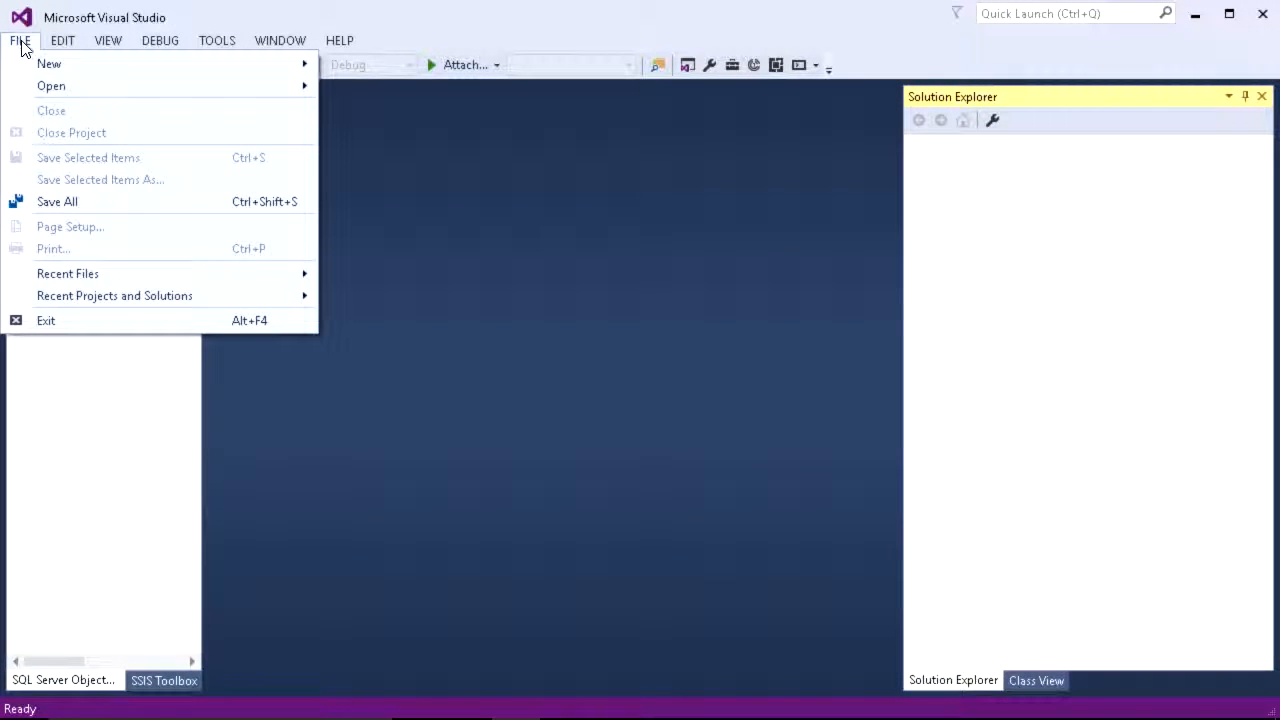
mouse_move(37, 66)
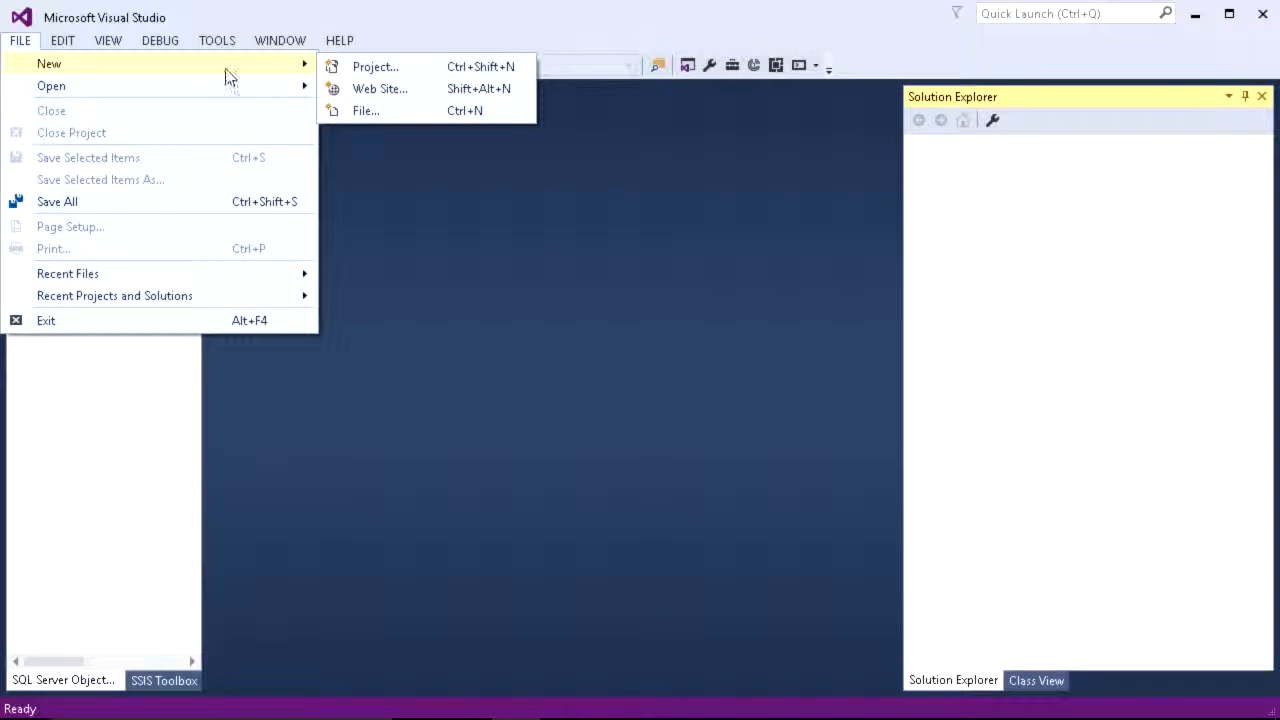
left_click(360, 68)
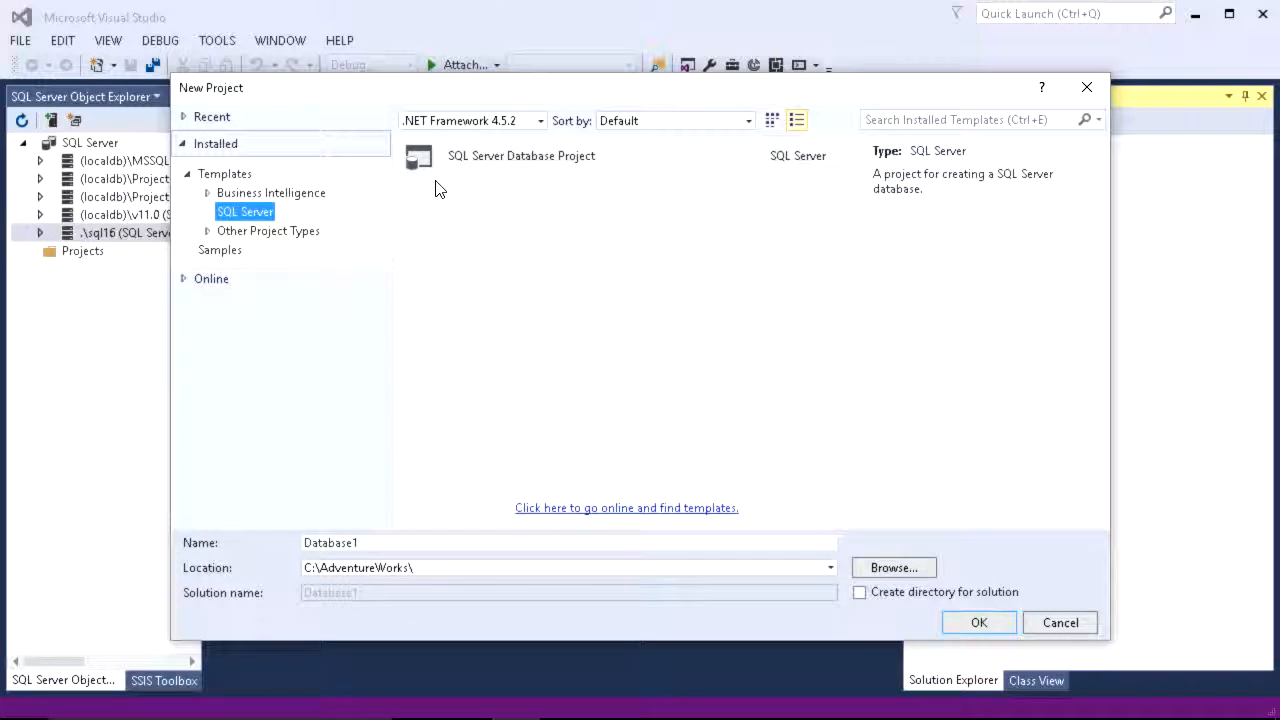
left_click(210, 194)
left_click(274, 232)
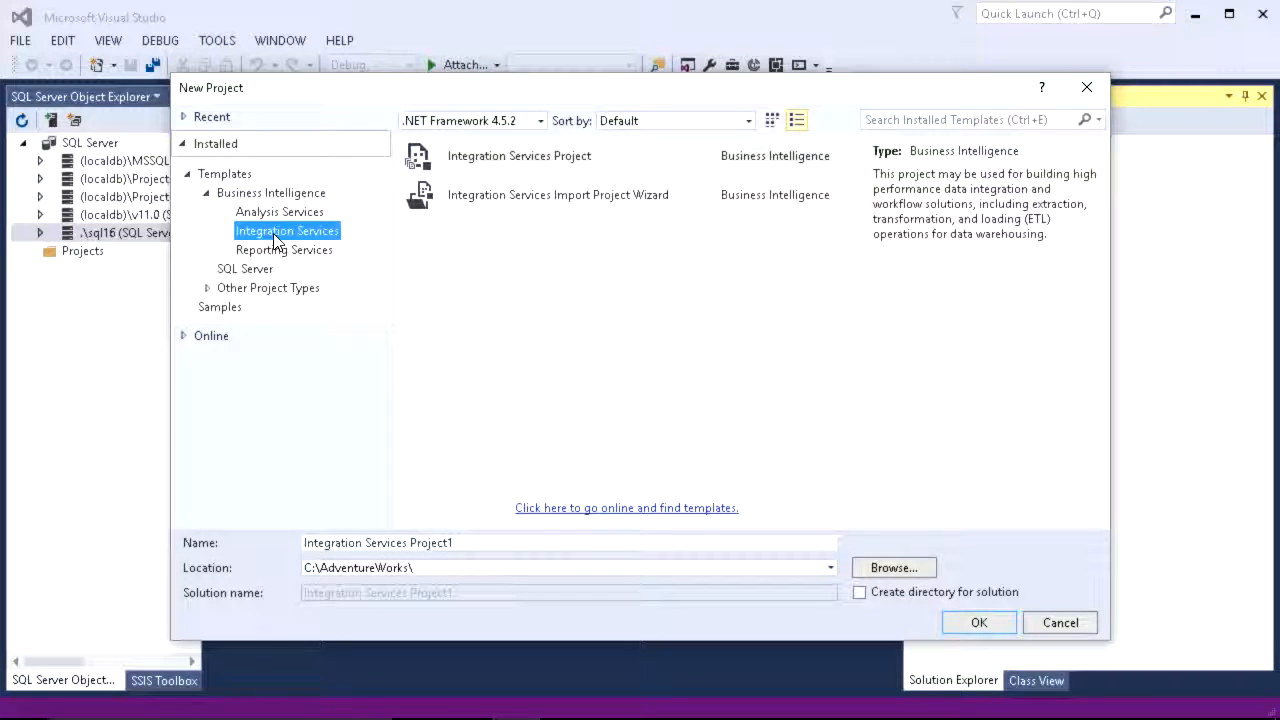
left_click(525, 197)
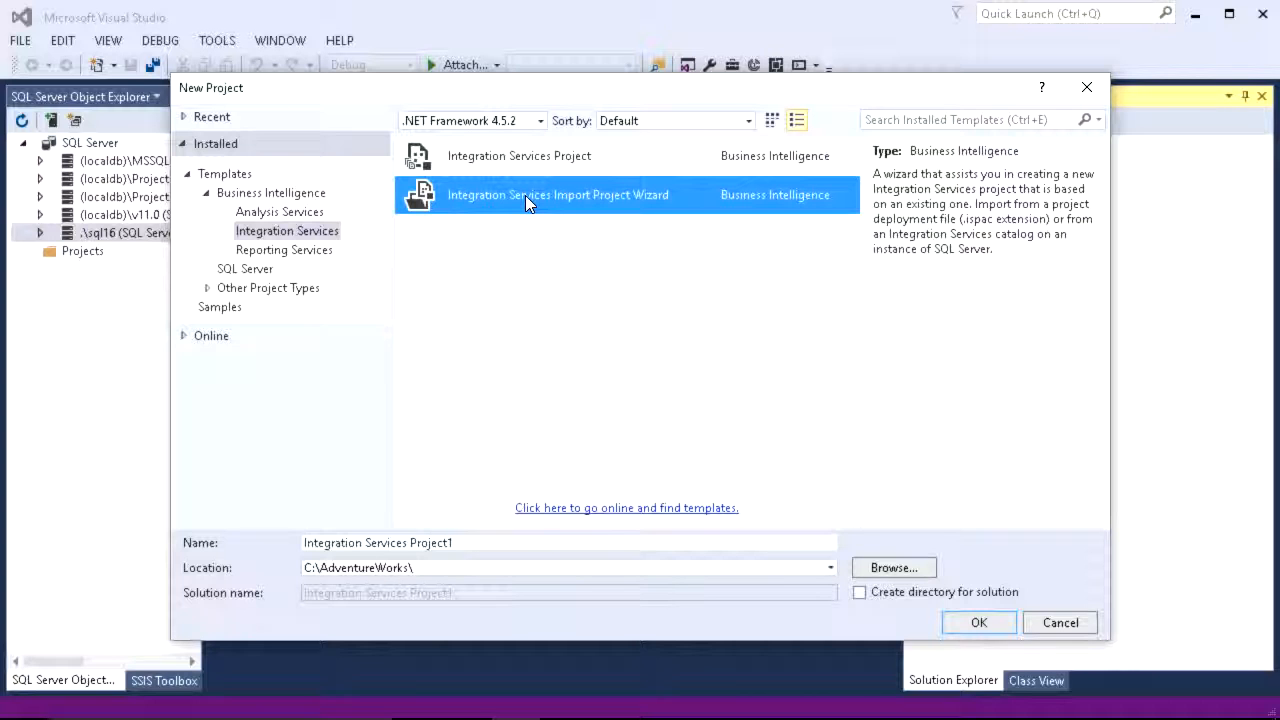
left_click(534, 166)
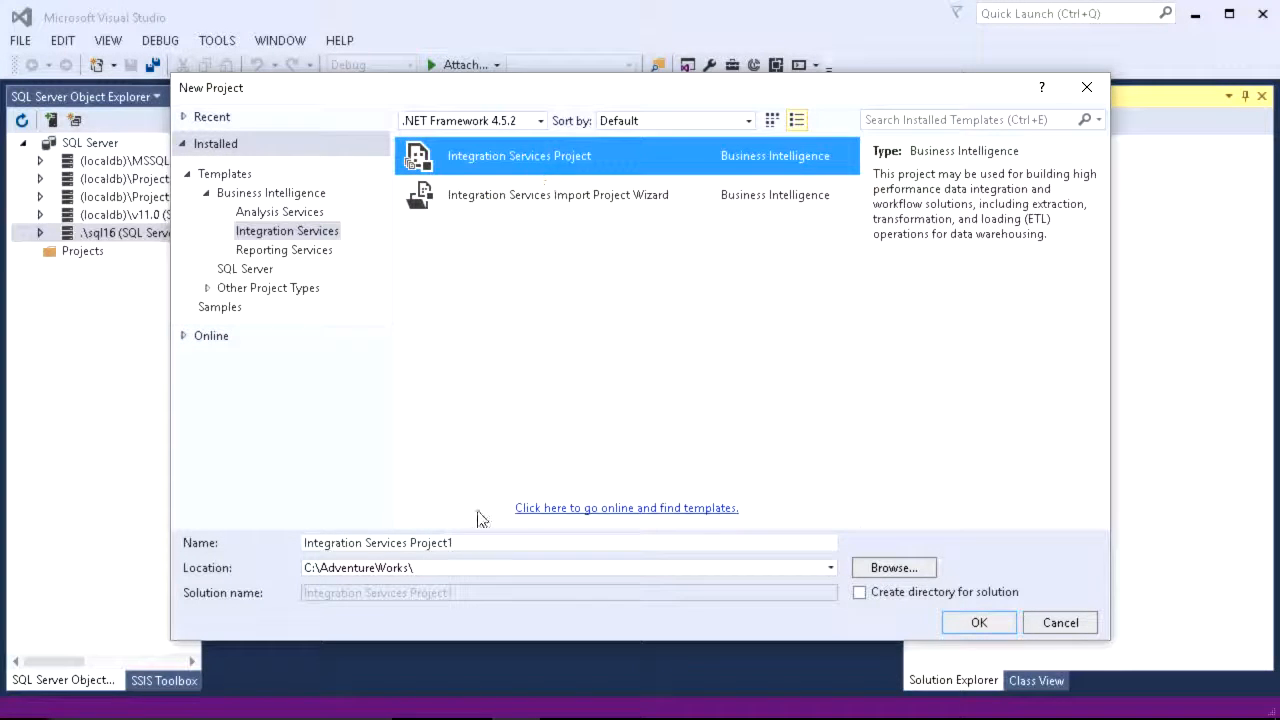
Step: Name the new project AdvWrkSSIS and create it in C:\AdventureWorks\
triple_click(466, 542)
type("A")
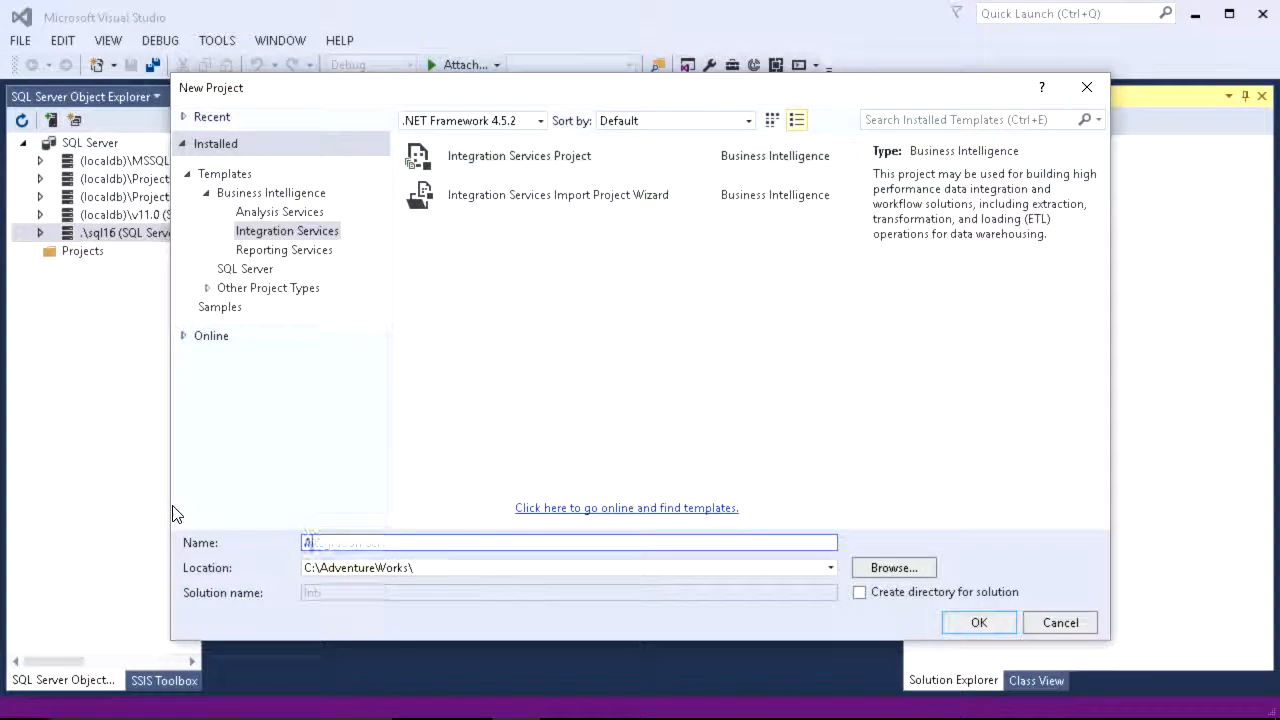
type("dvWrk")
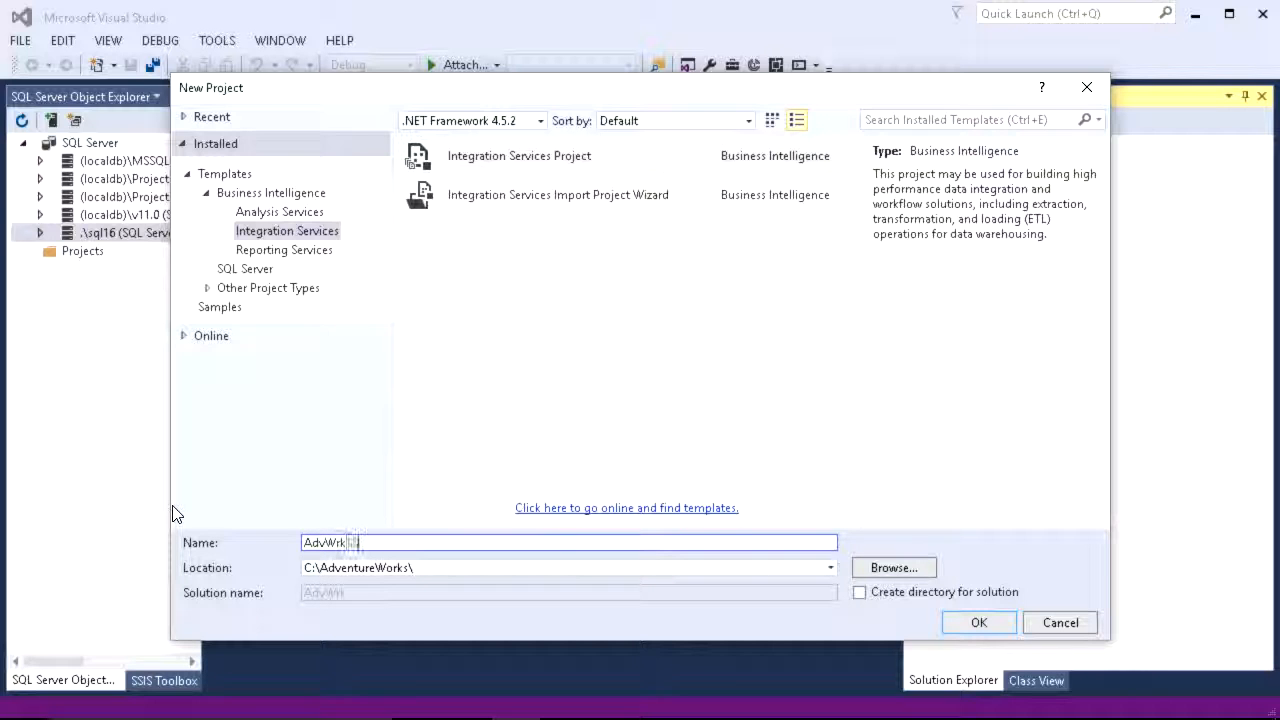
type("SSIS")
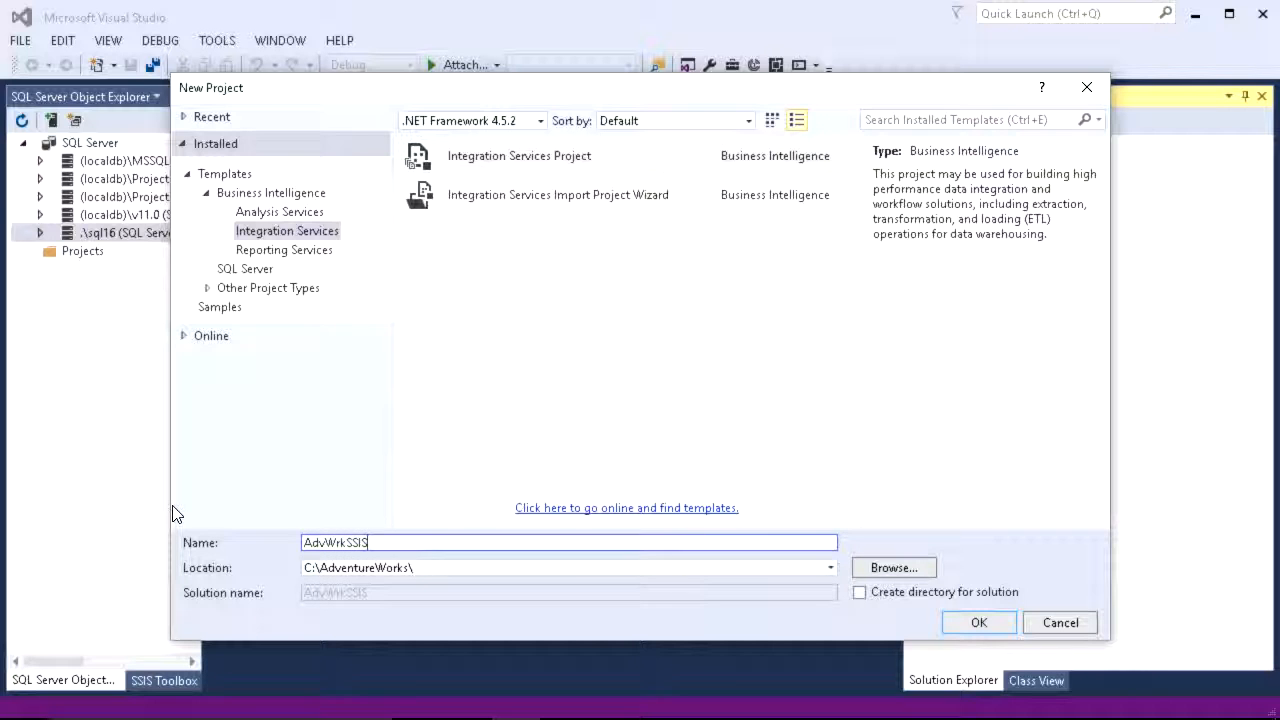
left_click(972, 622)
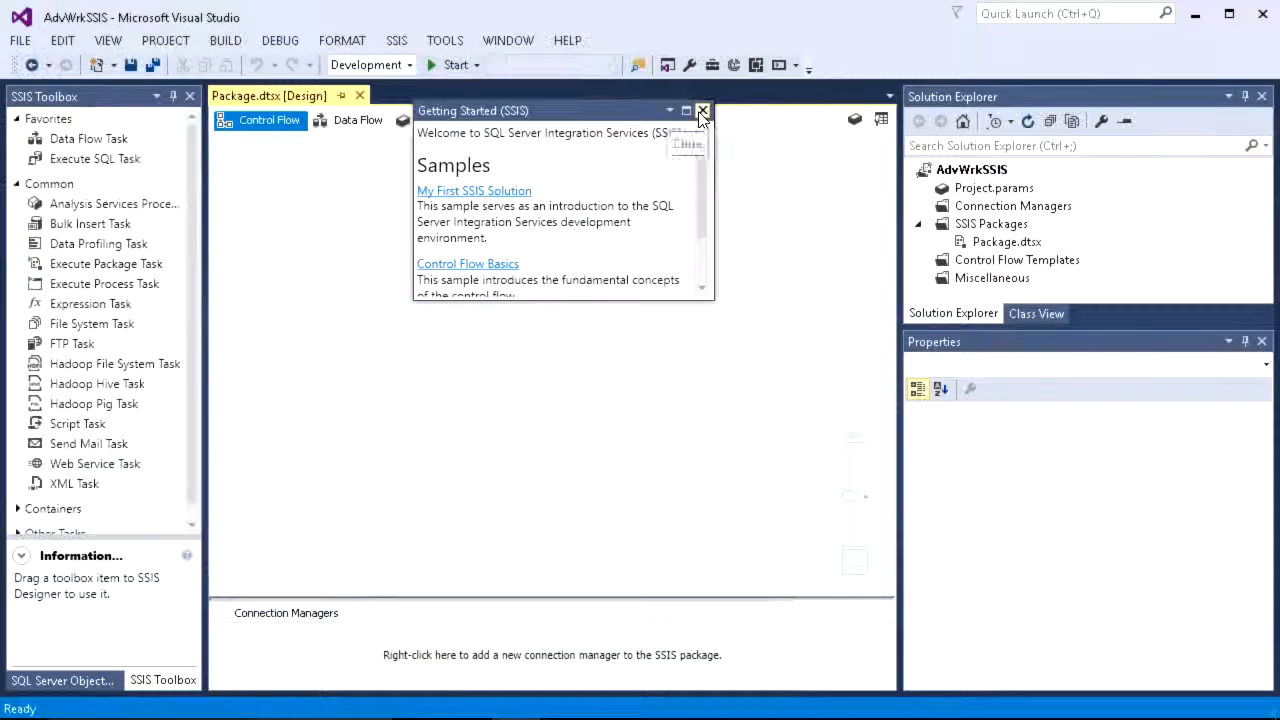
Step: Close the Getting Started window and open the project's Project.params
left_click(703, 111)
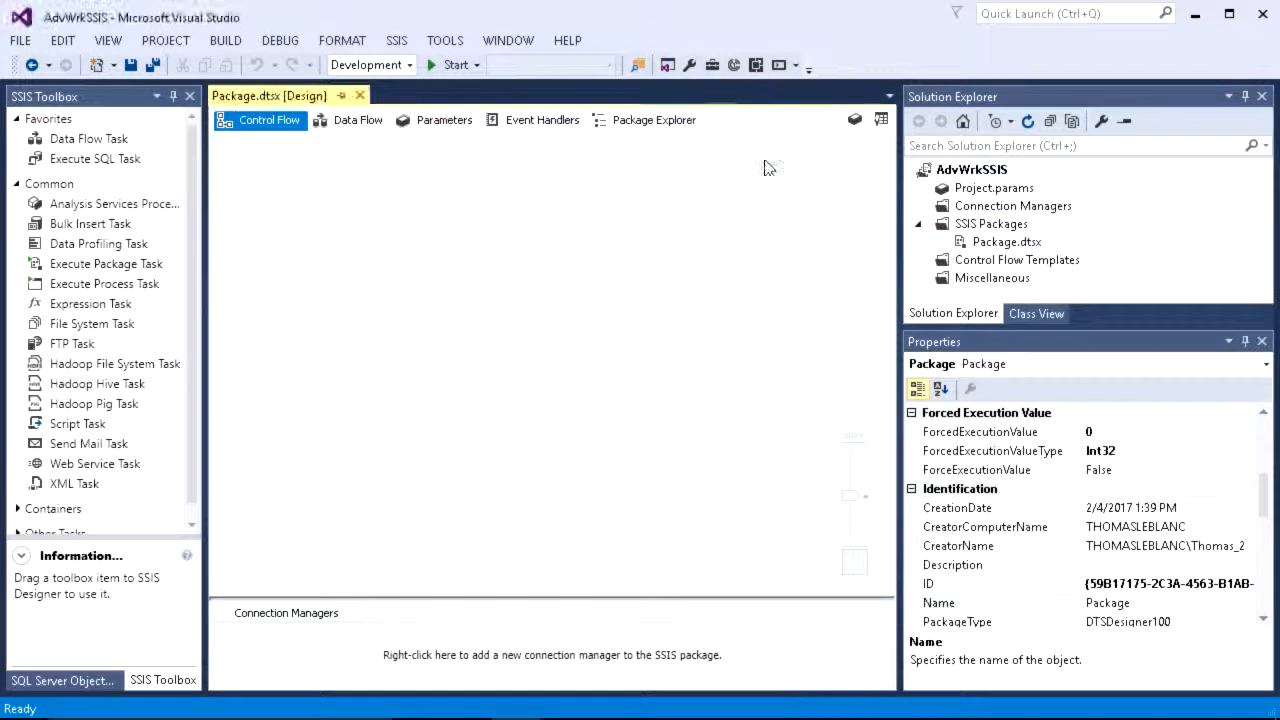
double_click(985, 190)
Step: Add a project OLE DB connection manager using the .\sql16.AdvWrk16 data connection
left_click(977, 206)
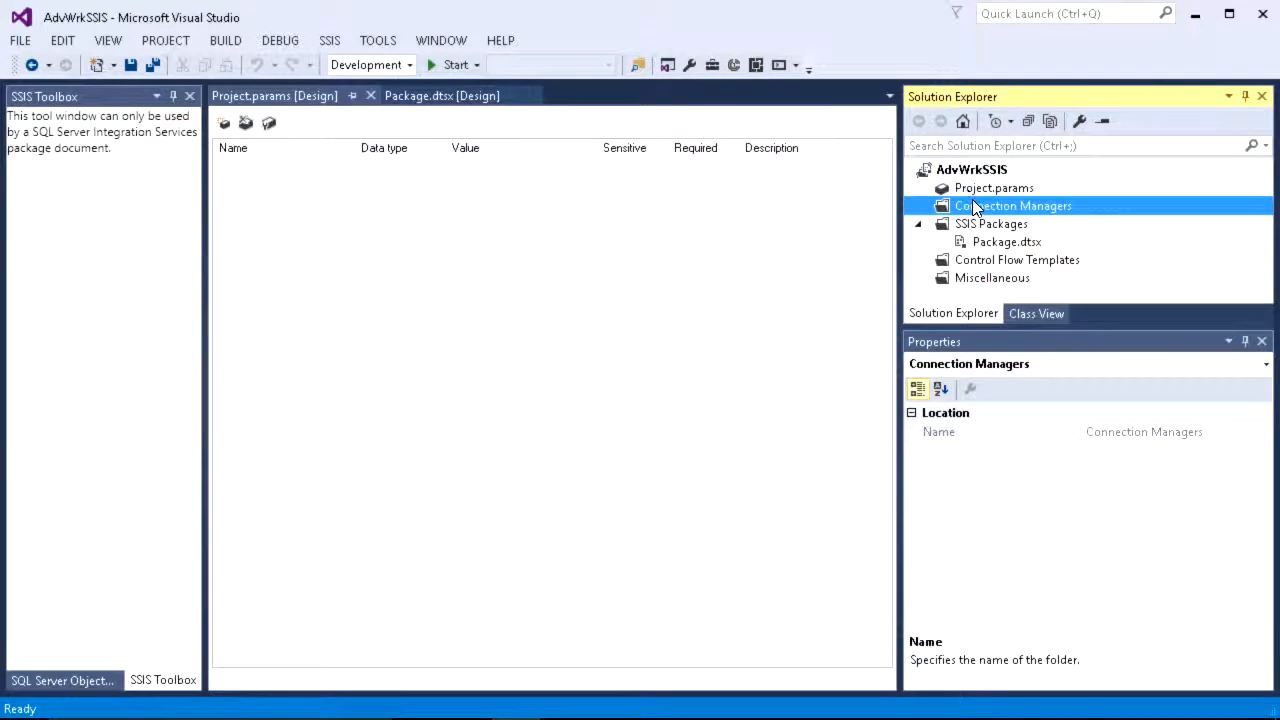
right_click(975, 208)
left_click(999, 215)
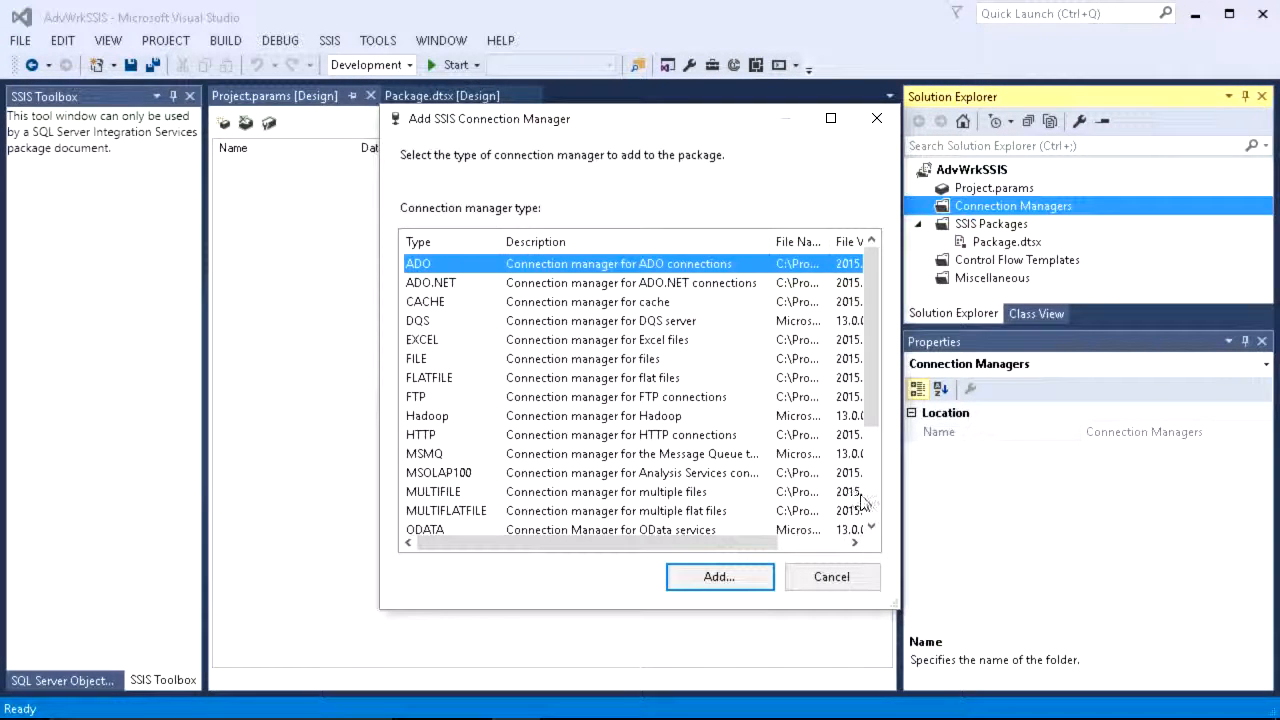
left_click(874, 510)
left_click(462, 438)
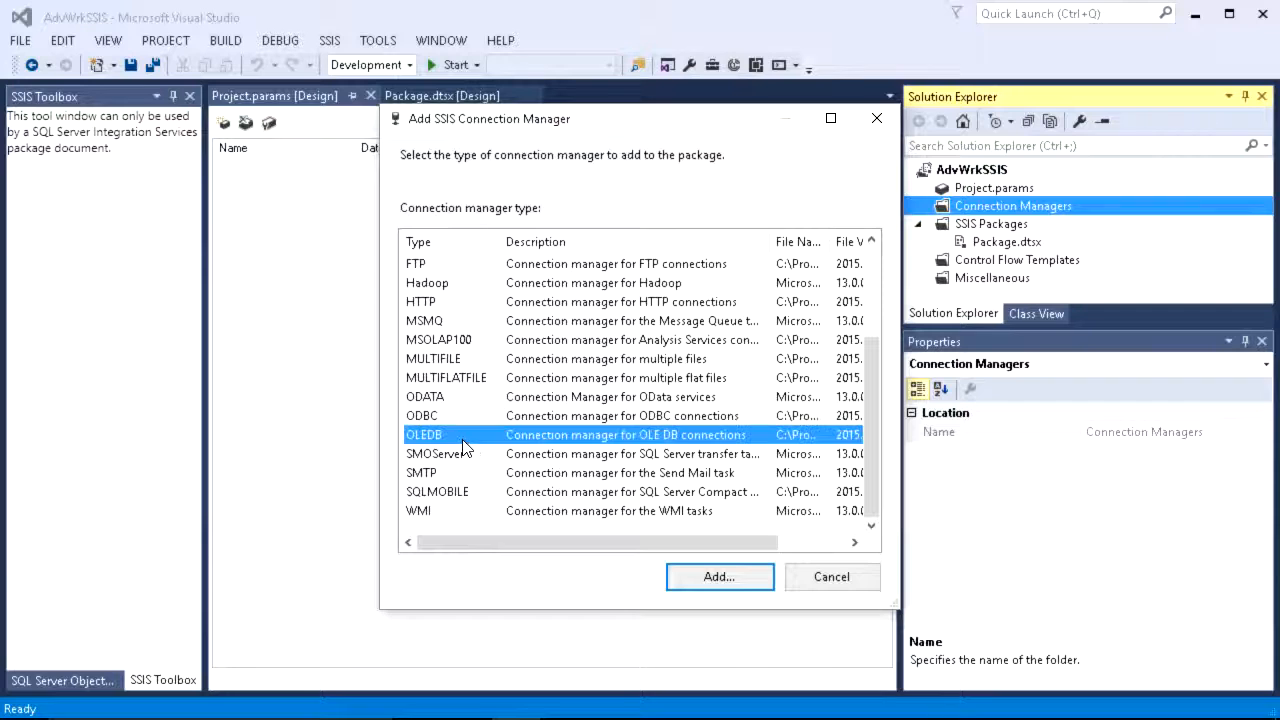
left_click(702, 578)
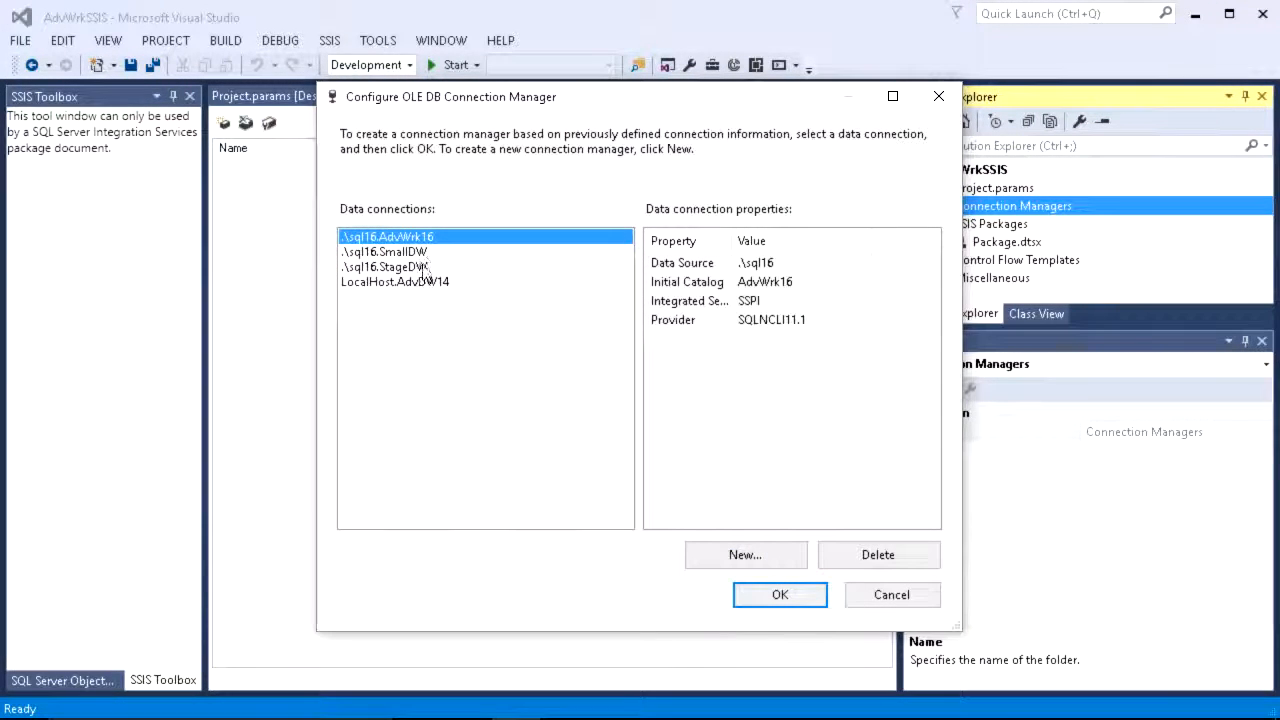
left_click(778, 598)
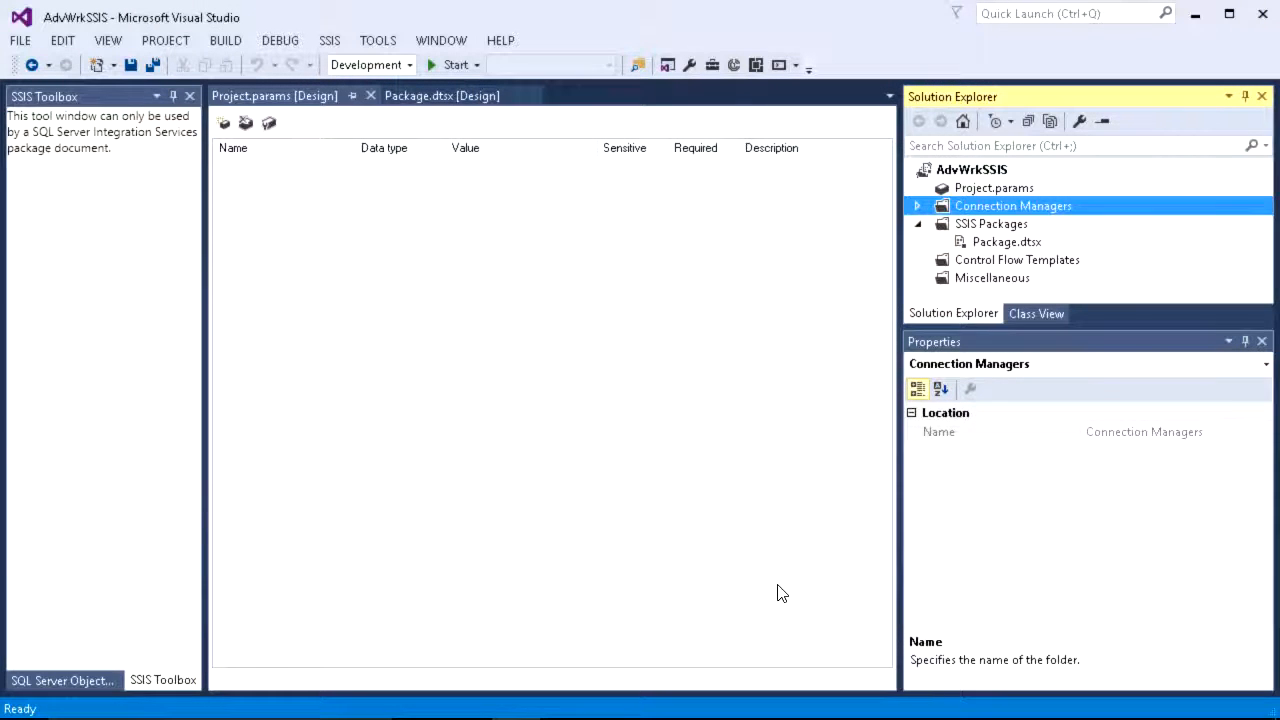
Step: Add a second project OLE DB connection manager using the .\sql16.StageDW data connection
left_click(917, 207)
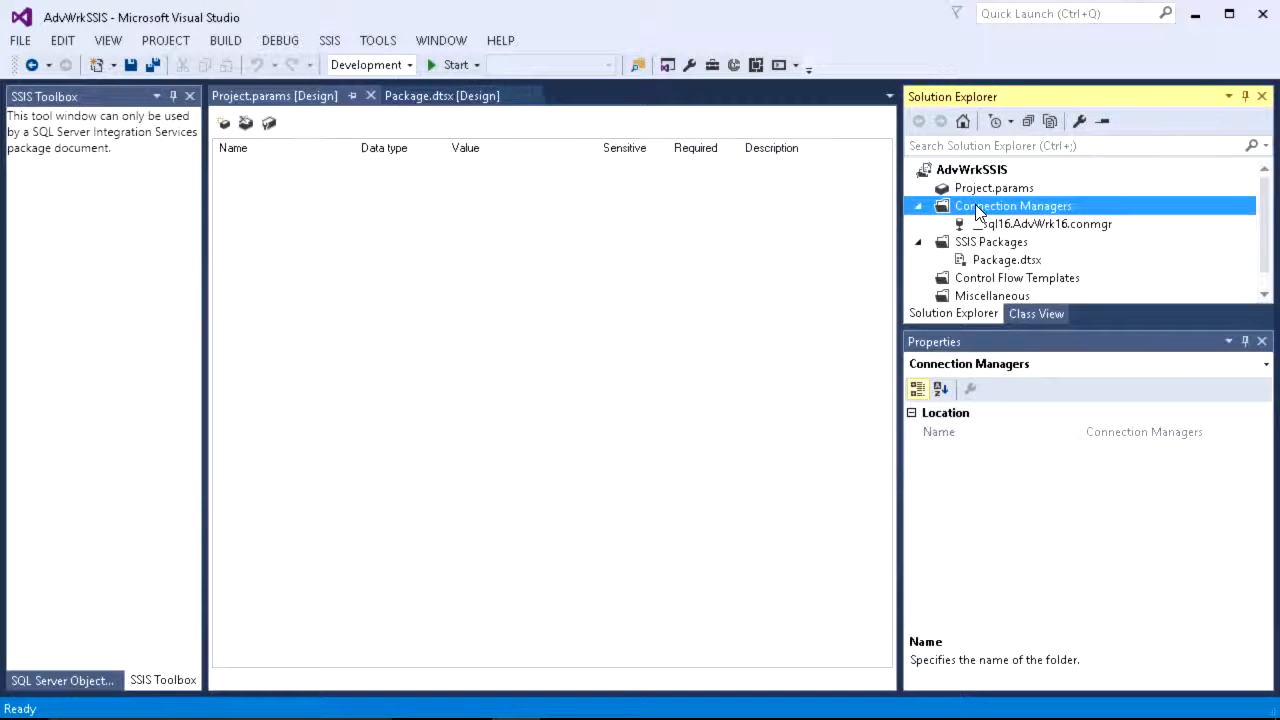
right_click(977, 207)
left_click(1030, 220)
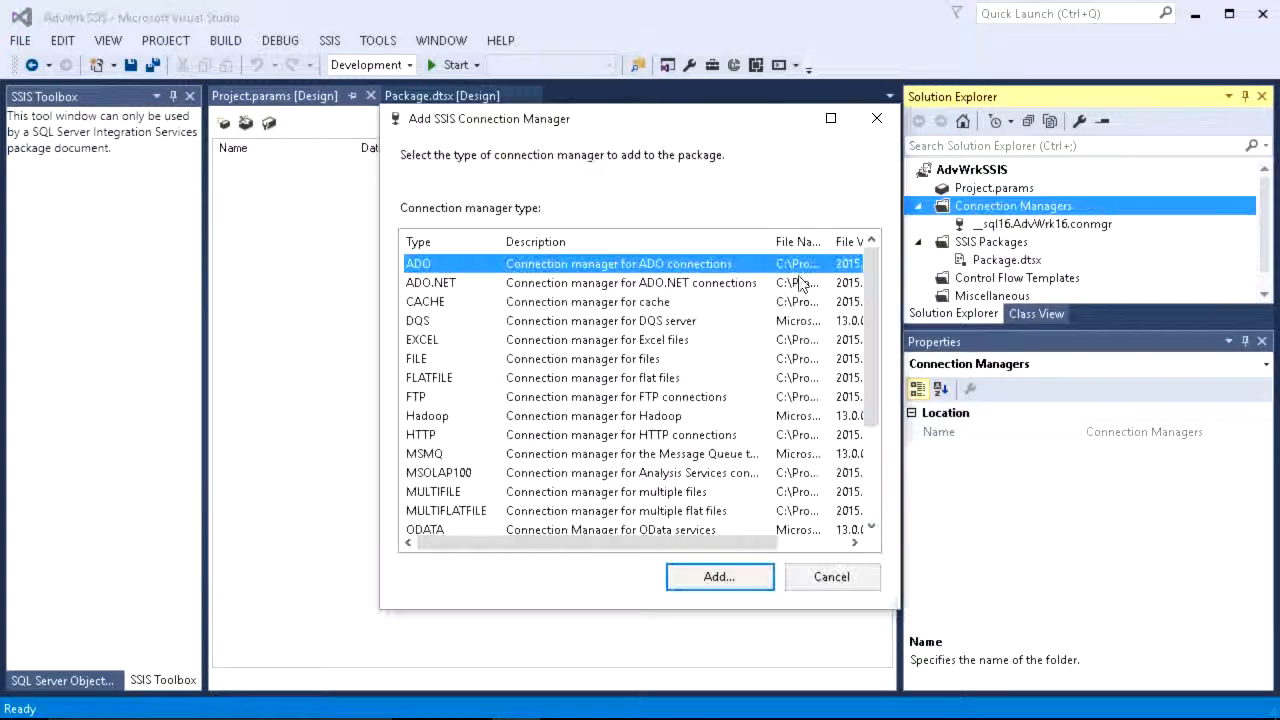
left_click(583, 497)
scroll(583, 500, "down", 1)
scroll(583, 497, "down", 1)
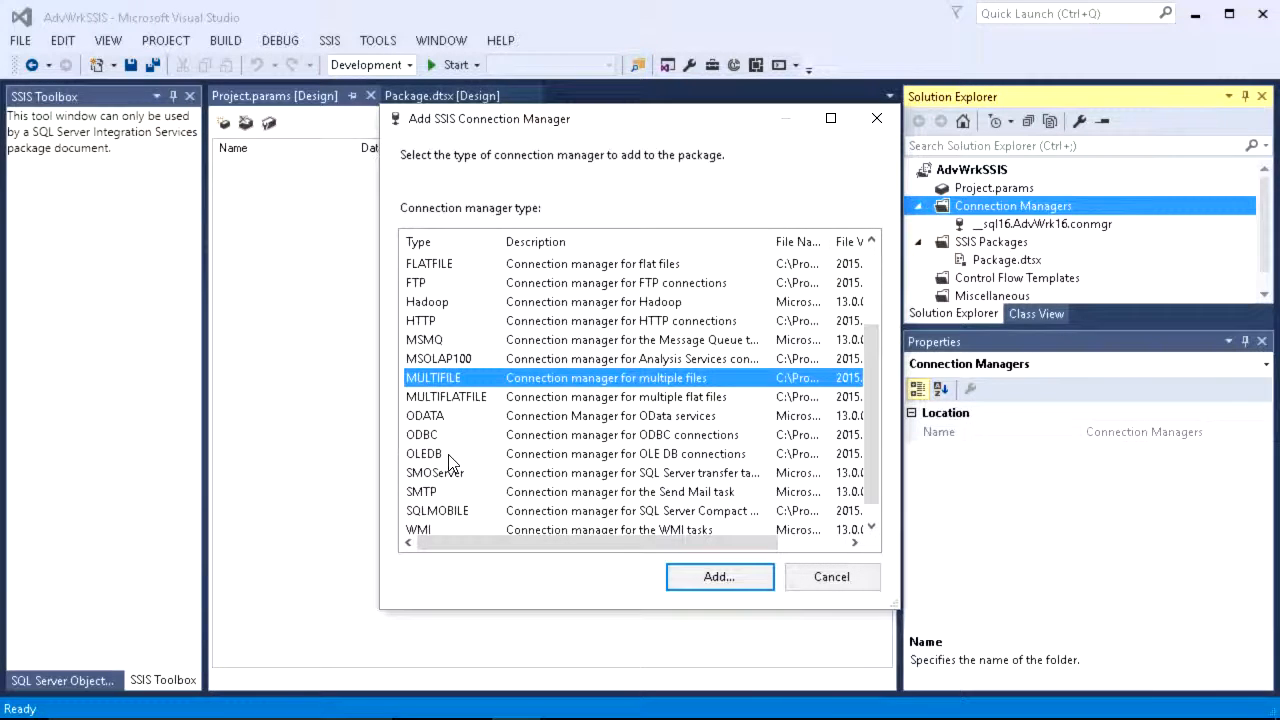
left_click(455, 455)
left_click(714, 578)
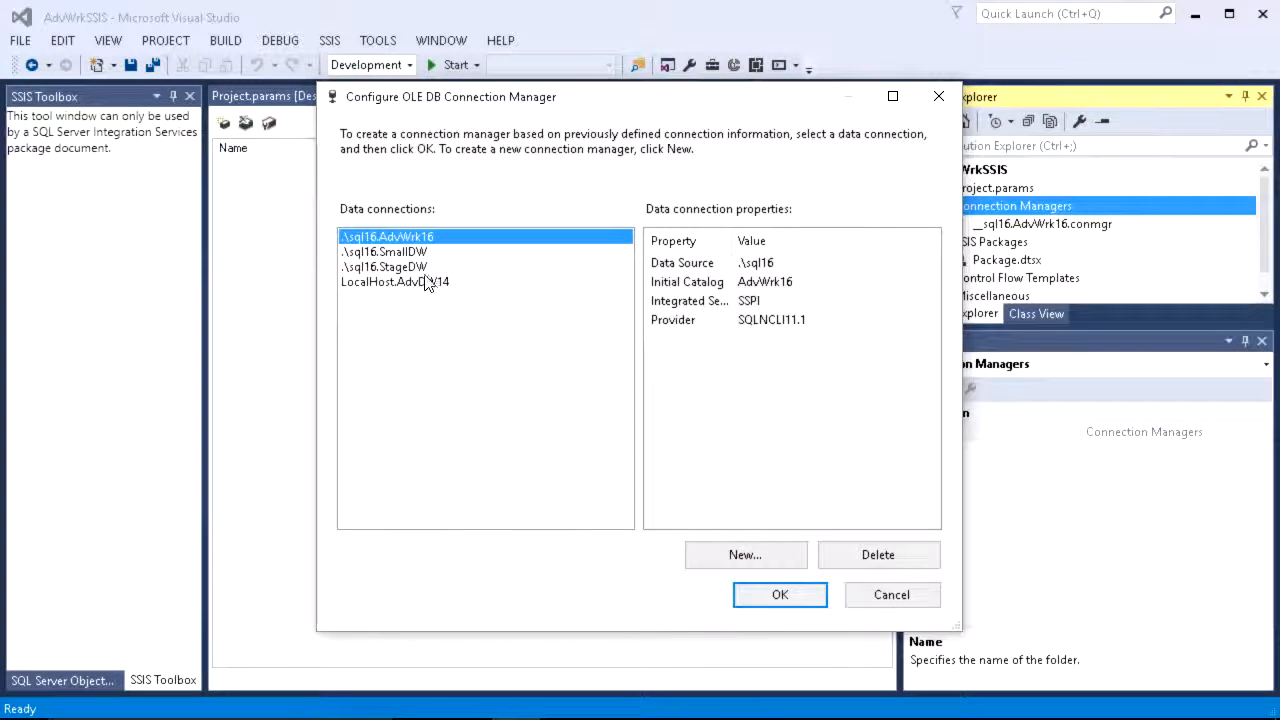
left_click(420, 267)
left_click(778, 594)
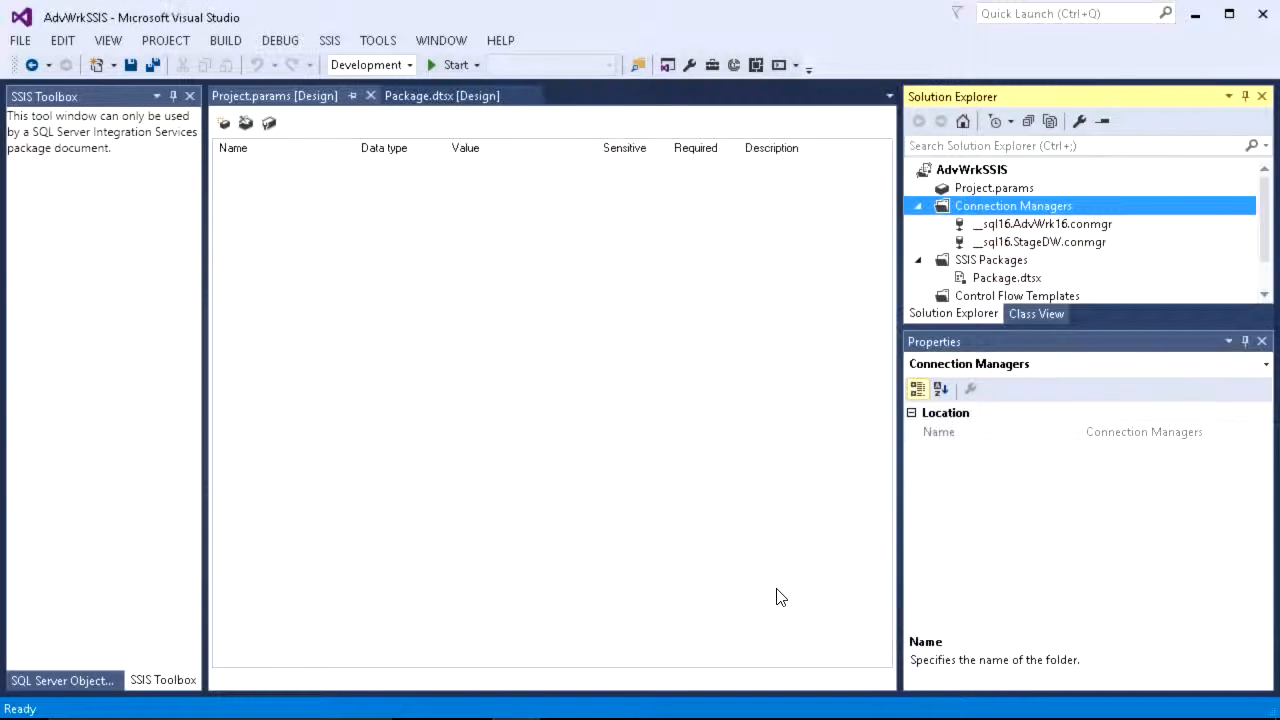
Step: Rename the .\sql16.AdvWrk16 connection manager to AdvSource
left_click(960, 226)
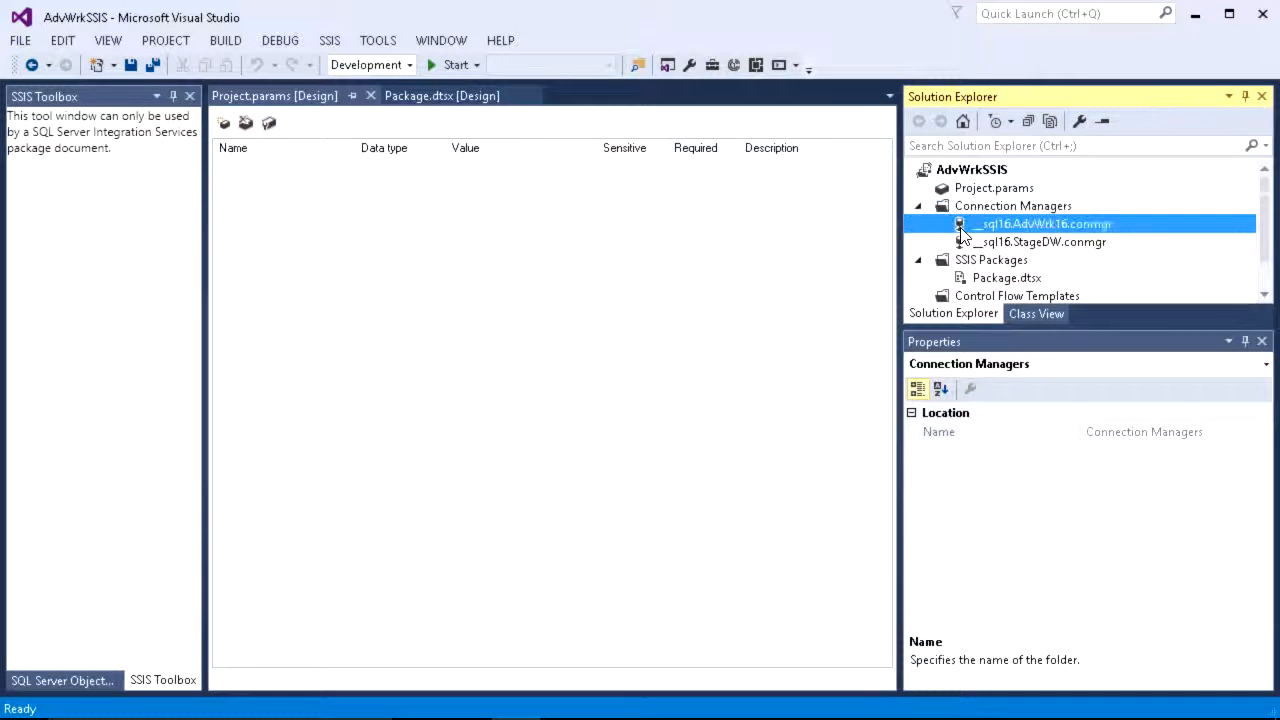
key("F2")
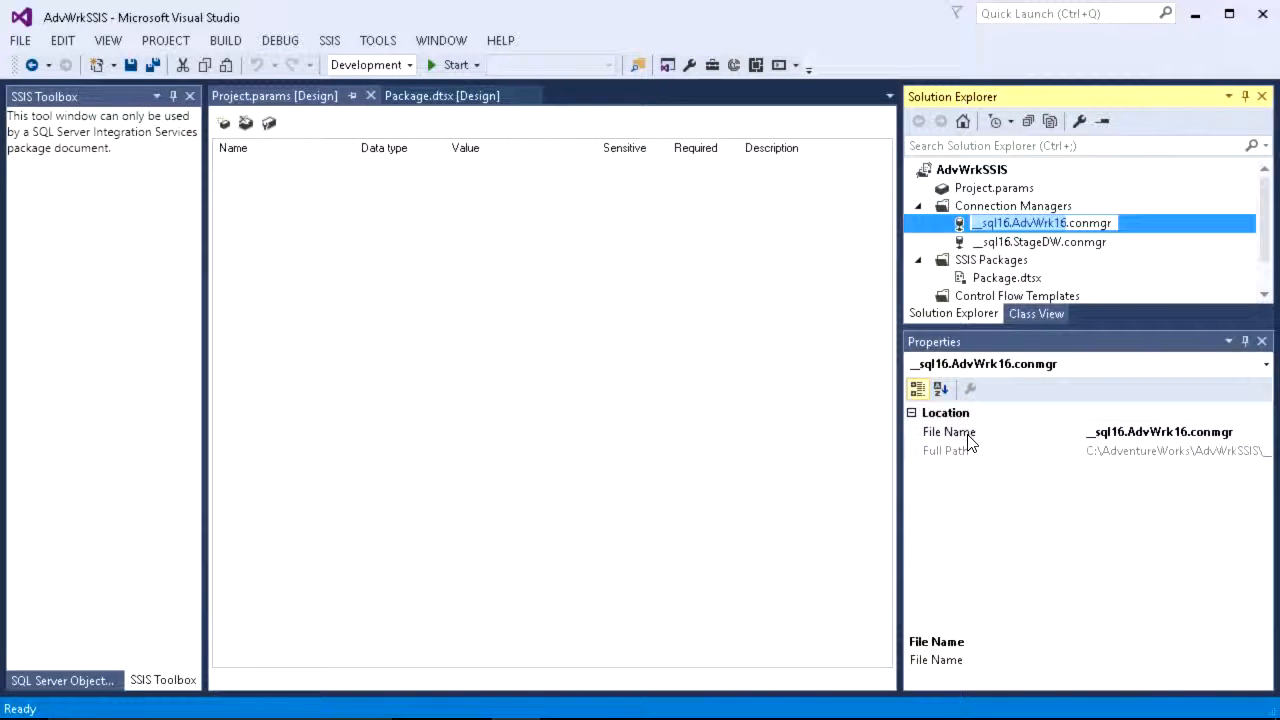
type("AdvSourc")
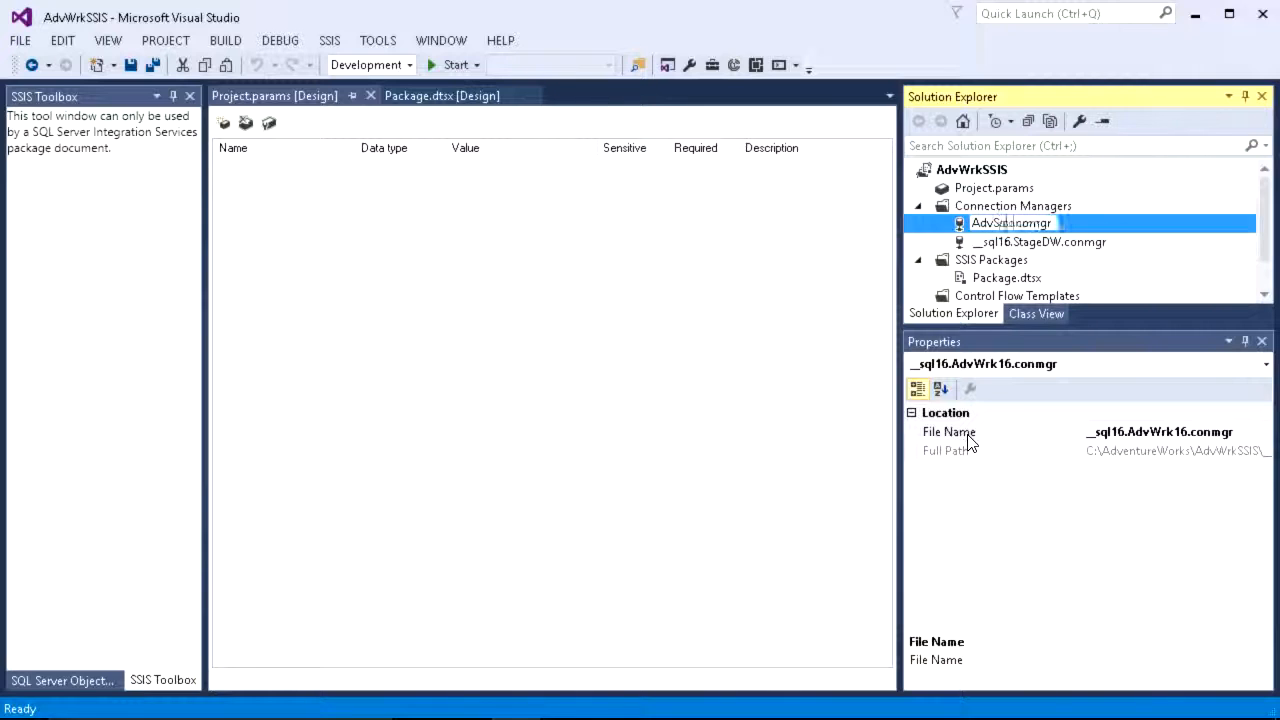
type("e")
key("Return")
Step: Rename the .\sql16.StageDW connection manager to DWDest
key("Down")
key("F2")
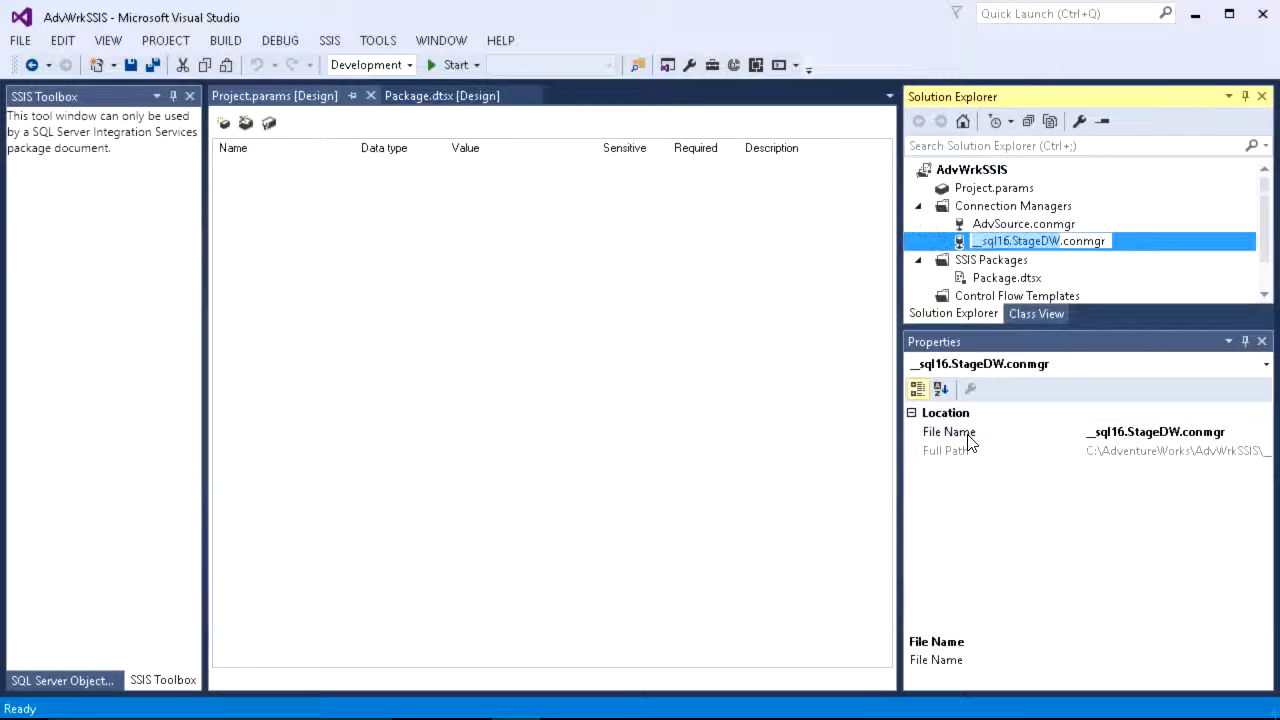
type("DWDest")
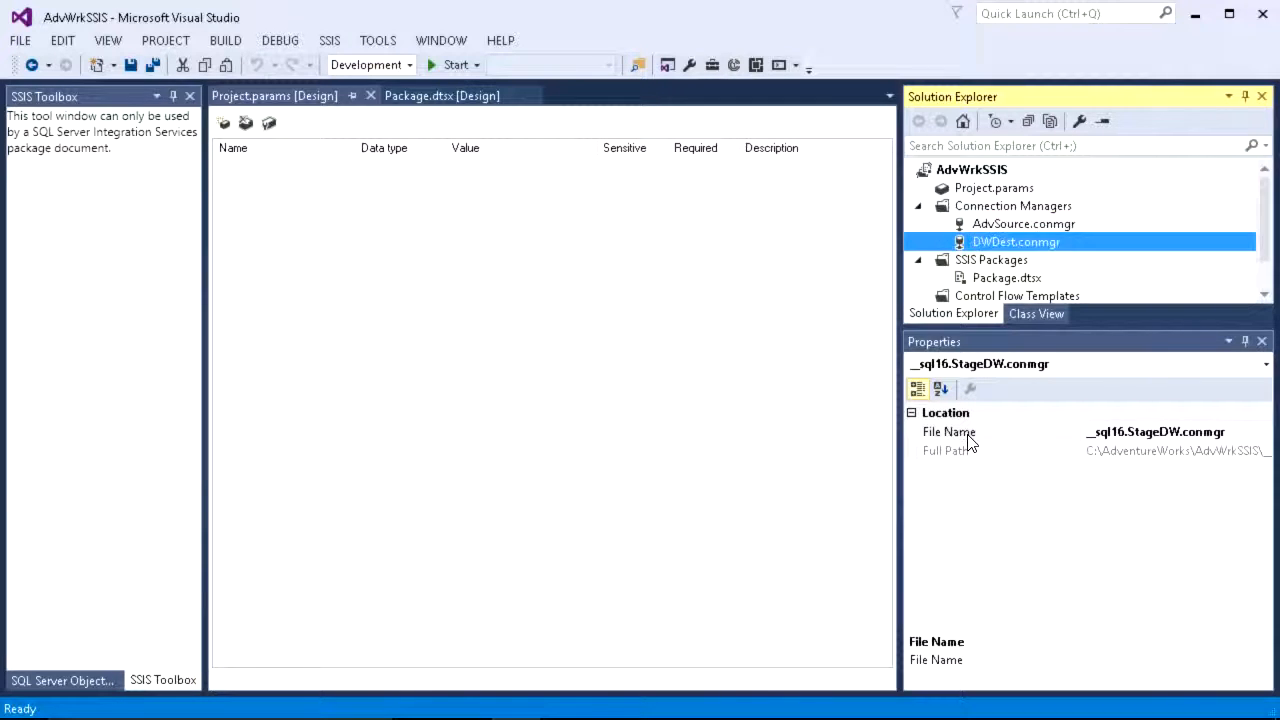
Step: Open Package.dtsx and inspect the DWDest project connection in its connection managers
double_click(1016, 281)
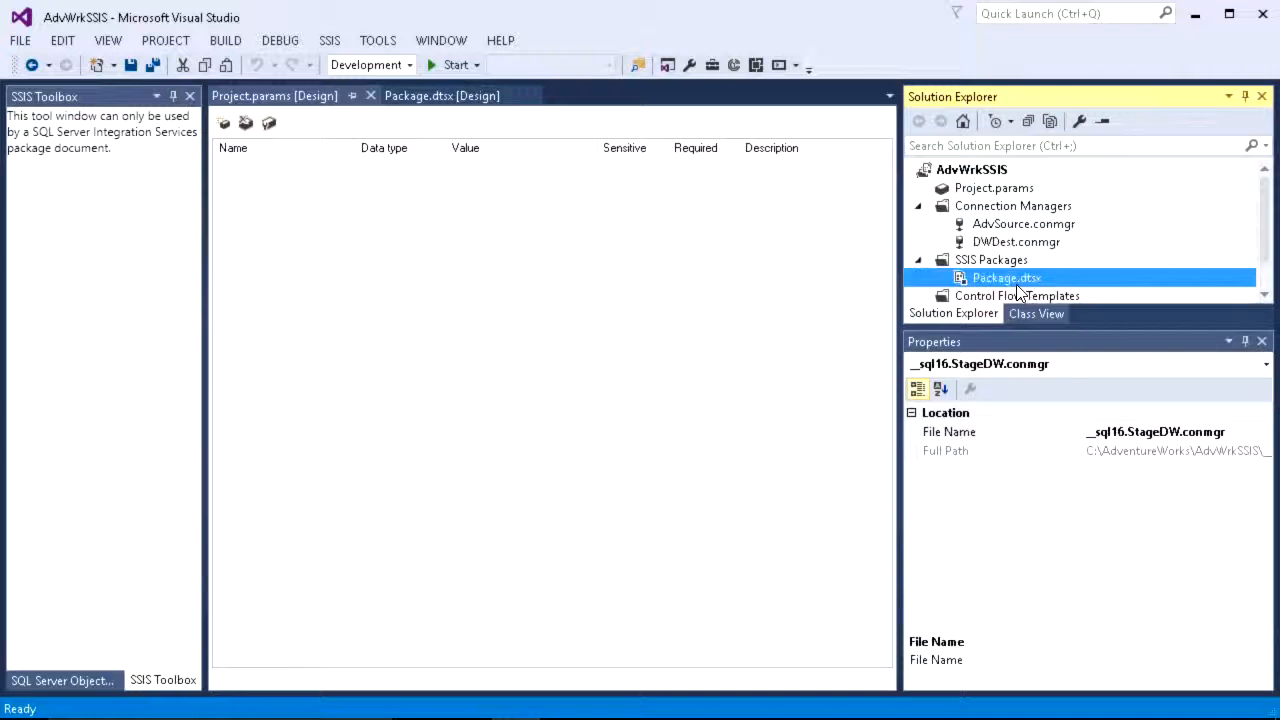
left_click(274, 640)
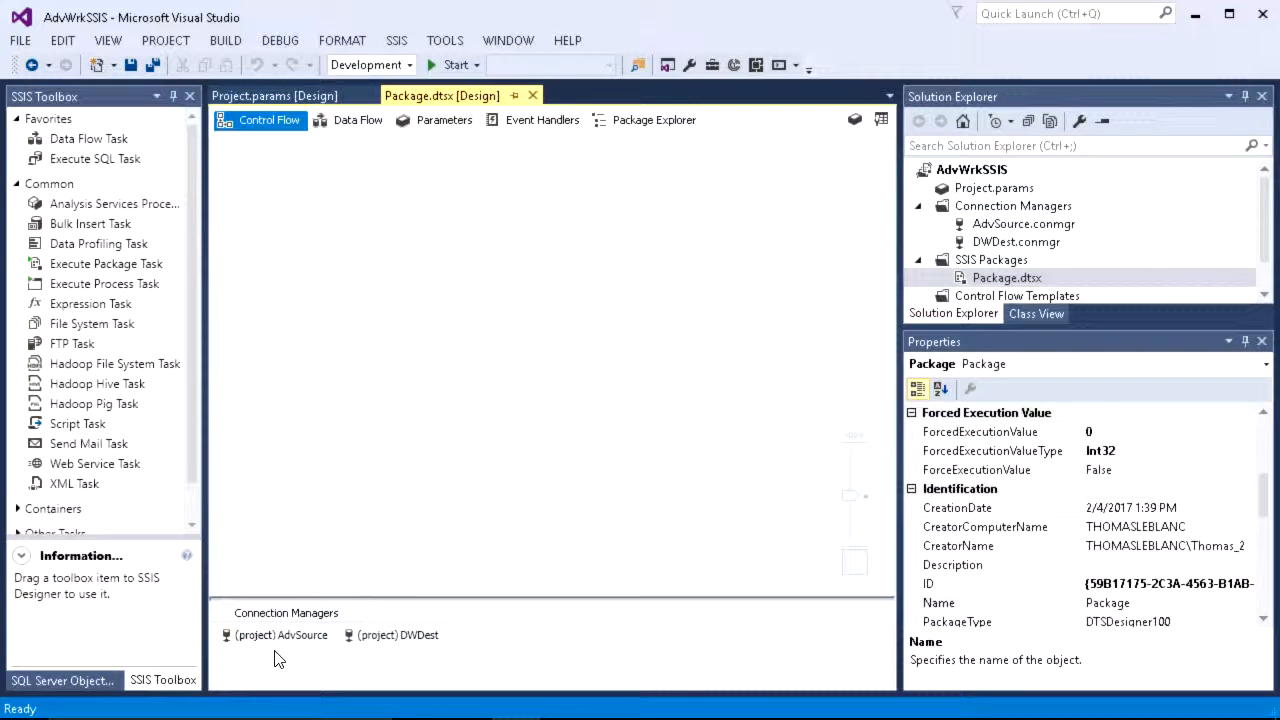
left_click(380, 645)
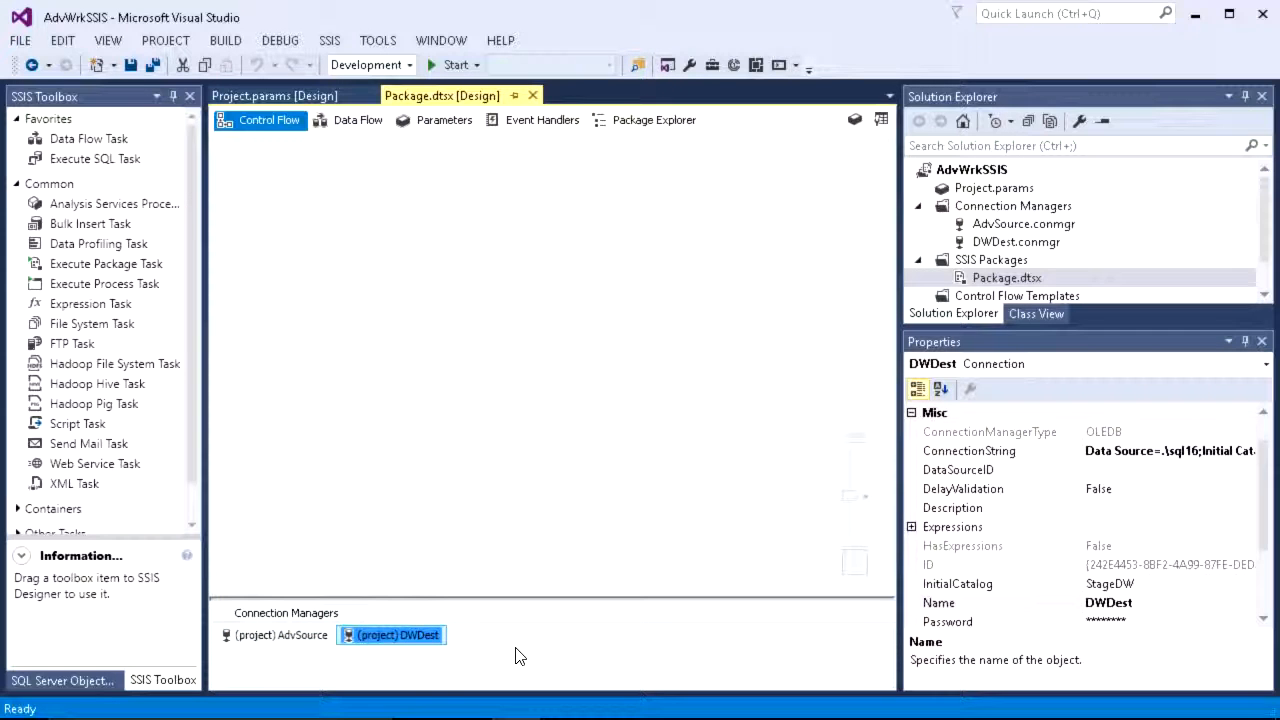
Step: Add a new SSIS package to the project and select its AdvSource and DWDest project connections
right_click(952, 259)
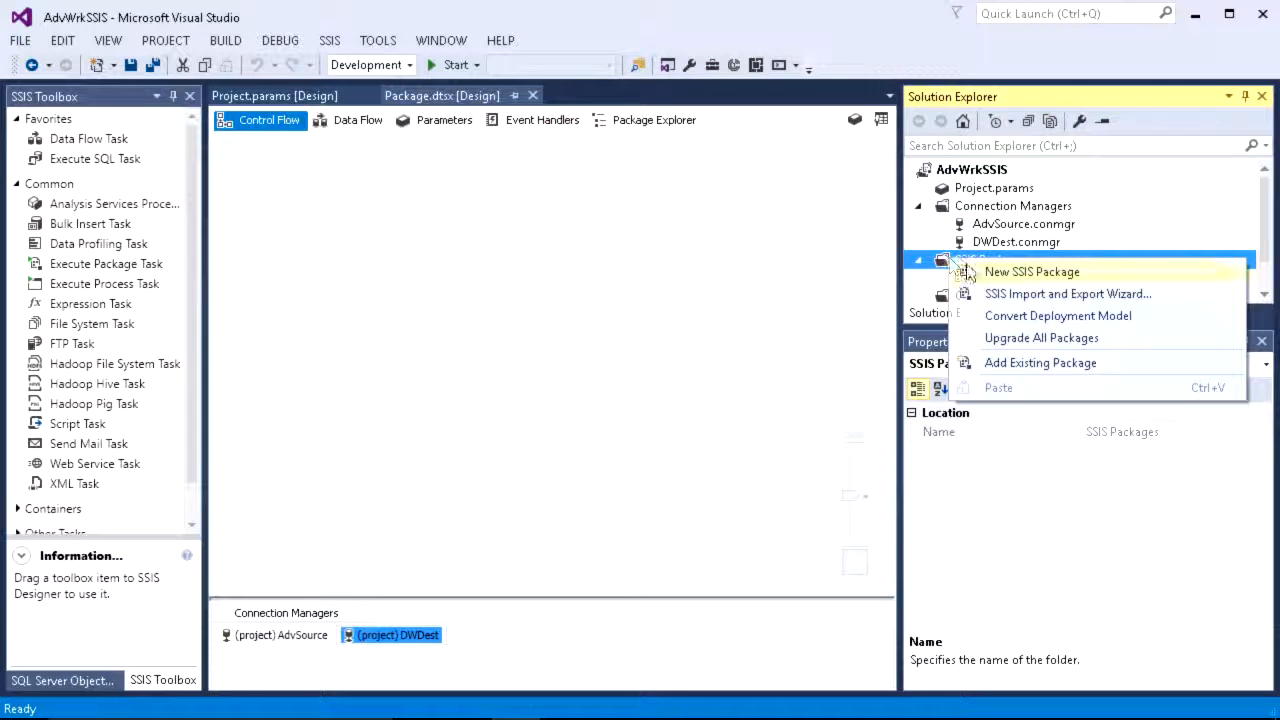
left_click(967, 272)
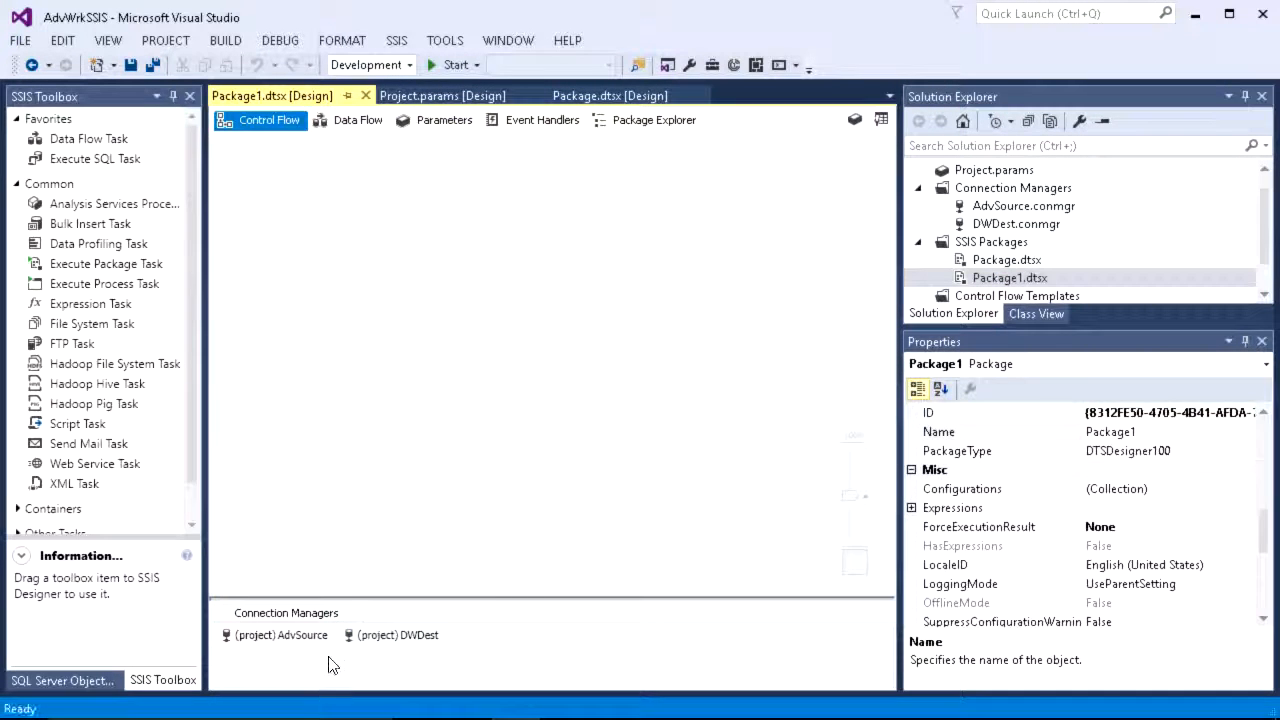
left_click(285, 636)
left_click(385, 635)
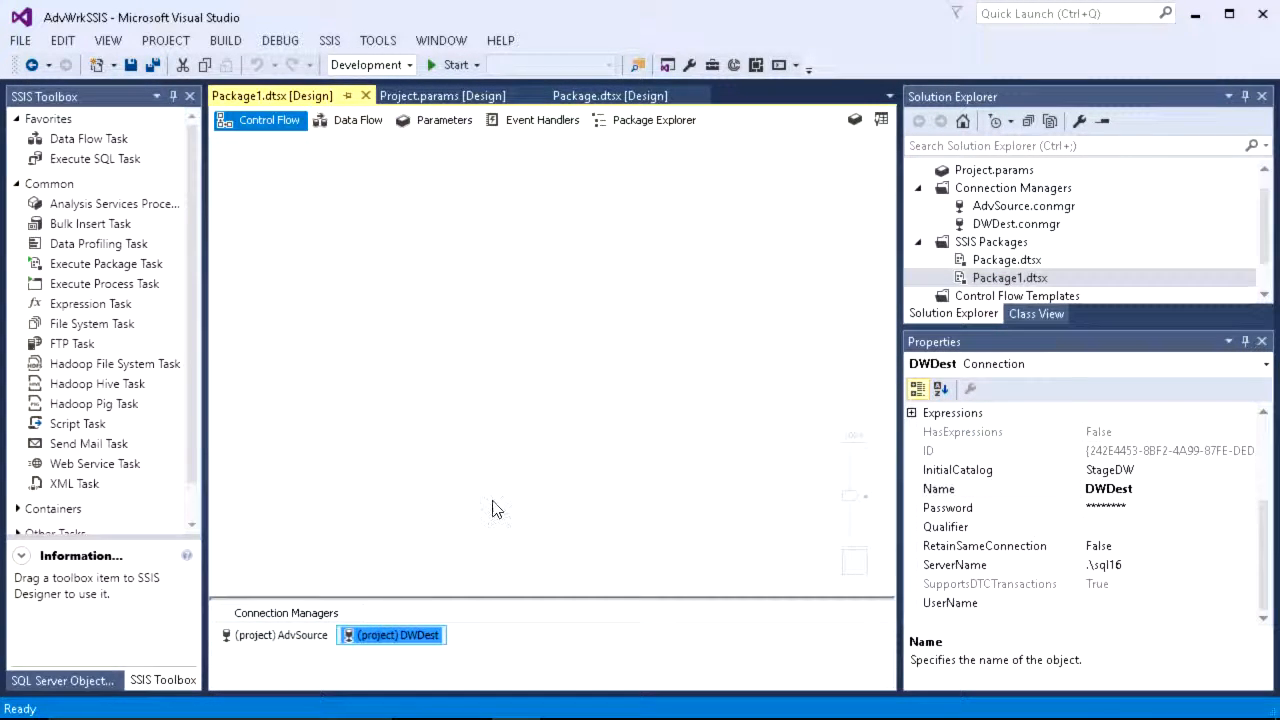
left_click(450, 400)
double_click(993, 176)
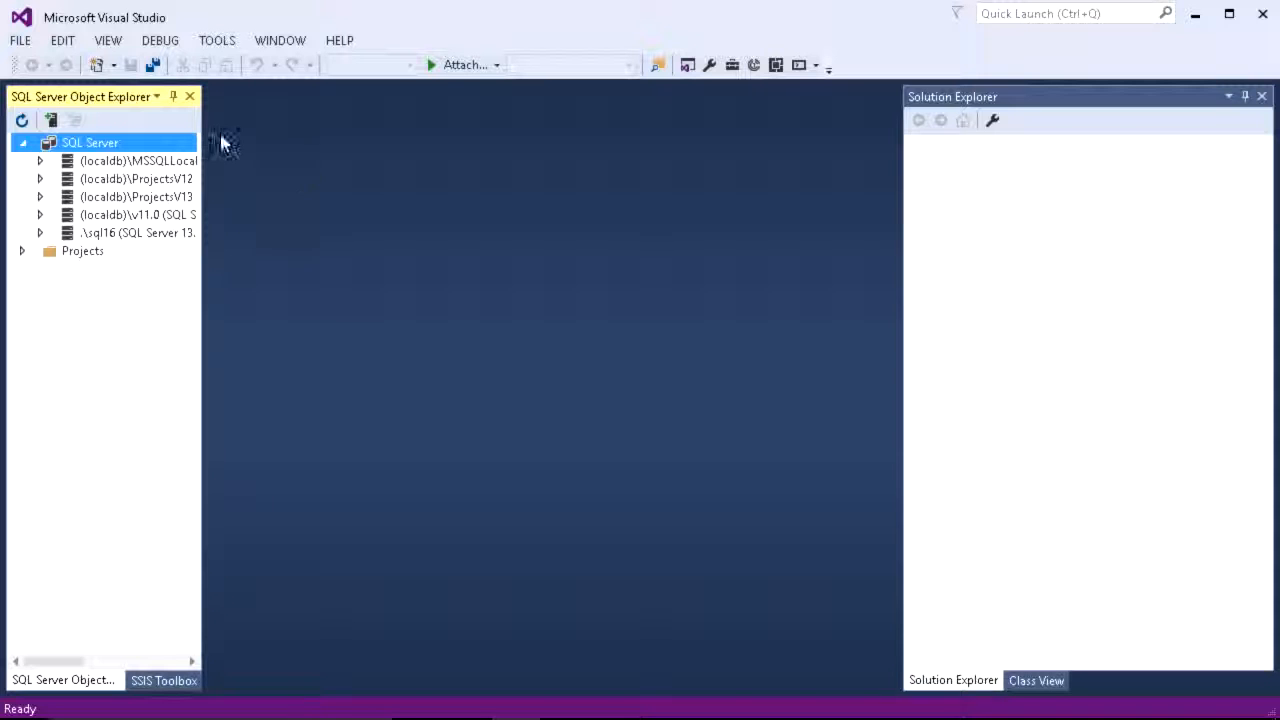
Step: Start a new project and choose the Analysis Services Tabular Project template under Analysis Services
left_click(20, 40)
mouse_move(50, 64)
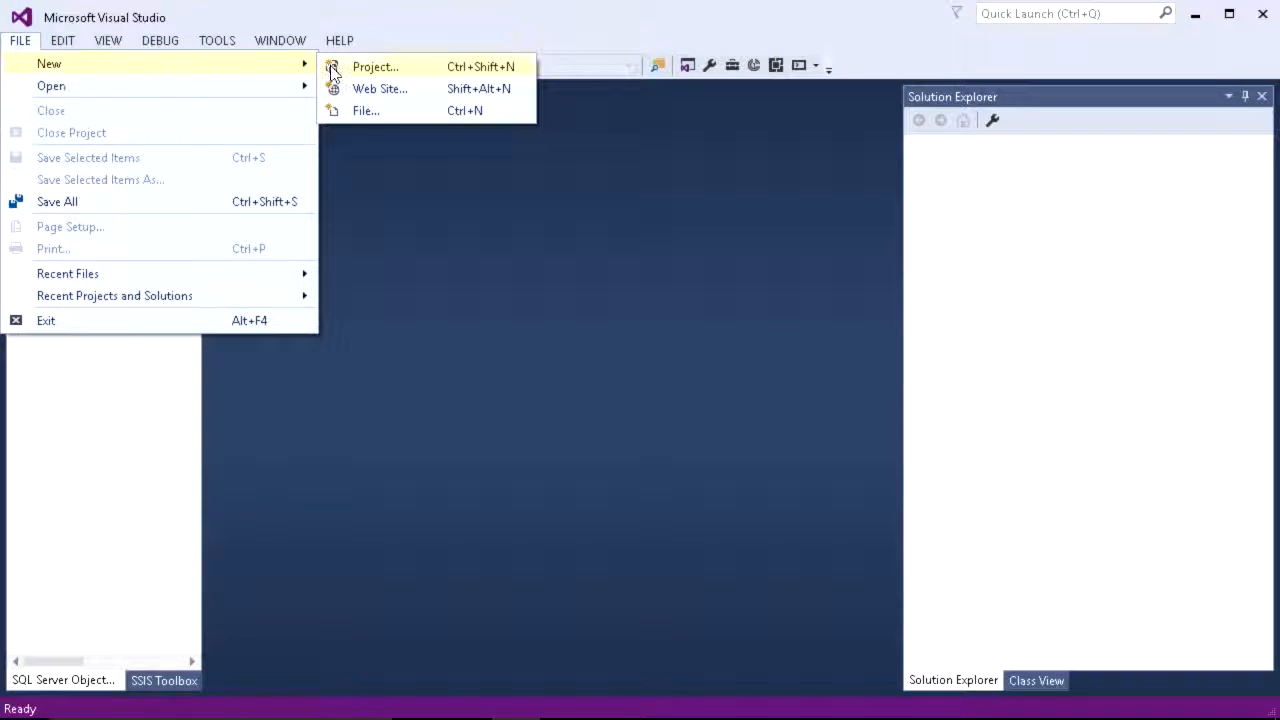
left_click(331, 67)
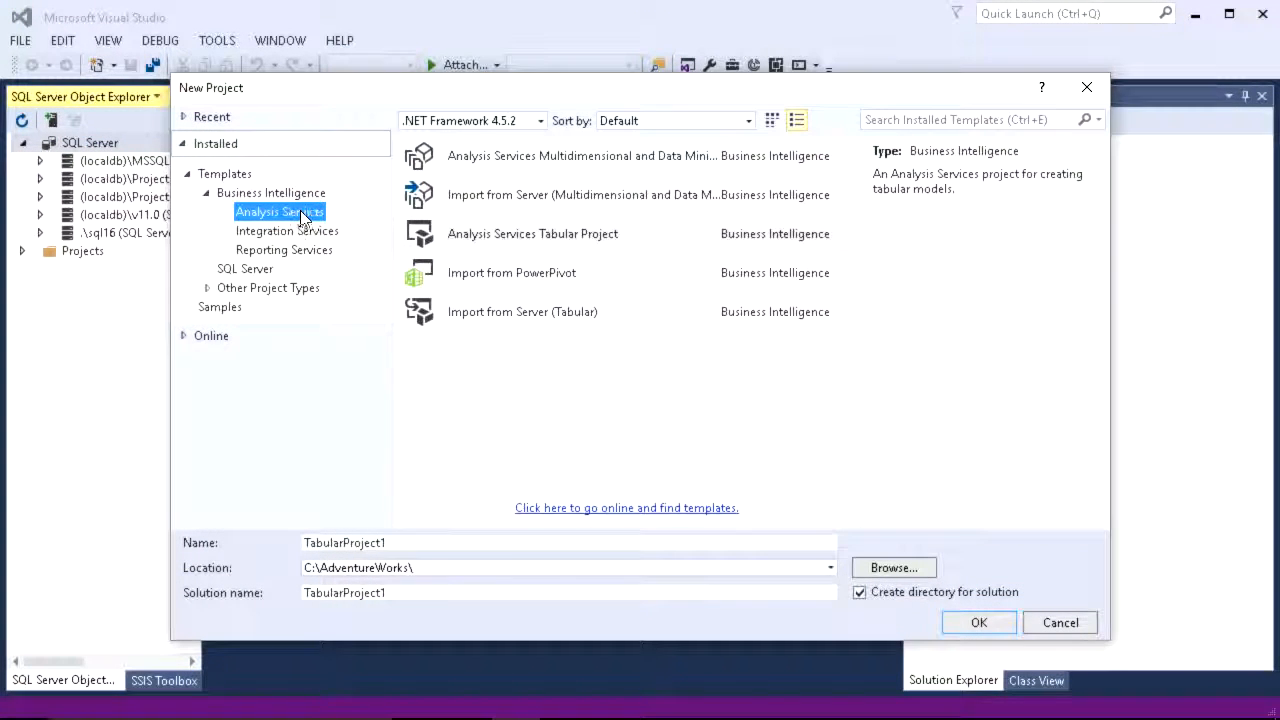
left_click(488, 166)
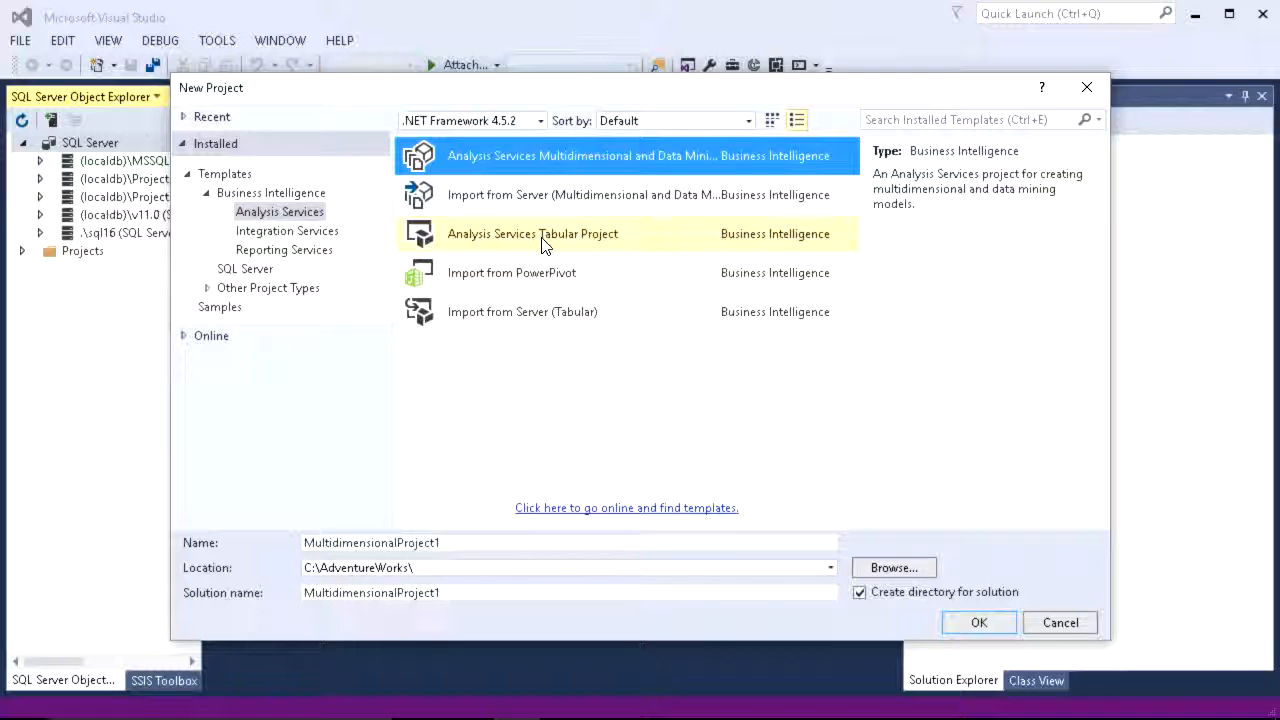
left_click(578, 195)
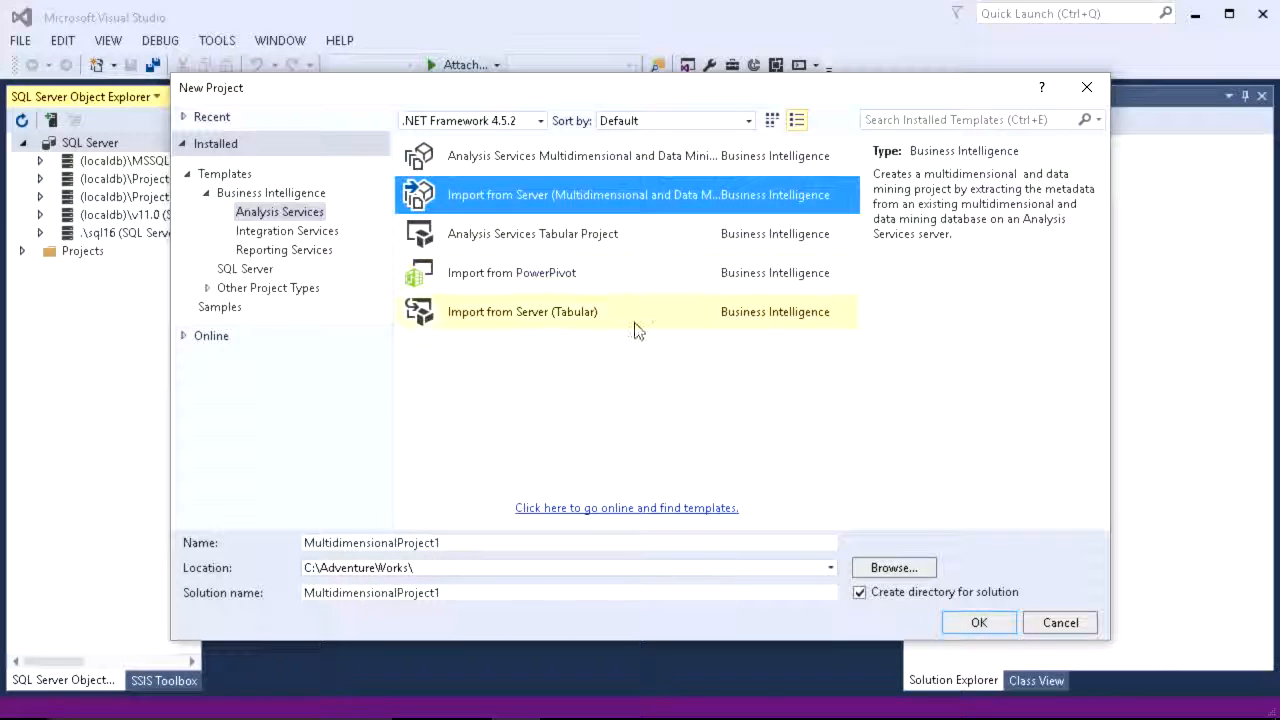
left_click(623, 240)
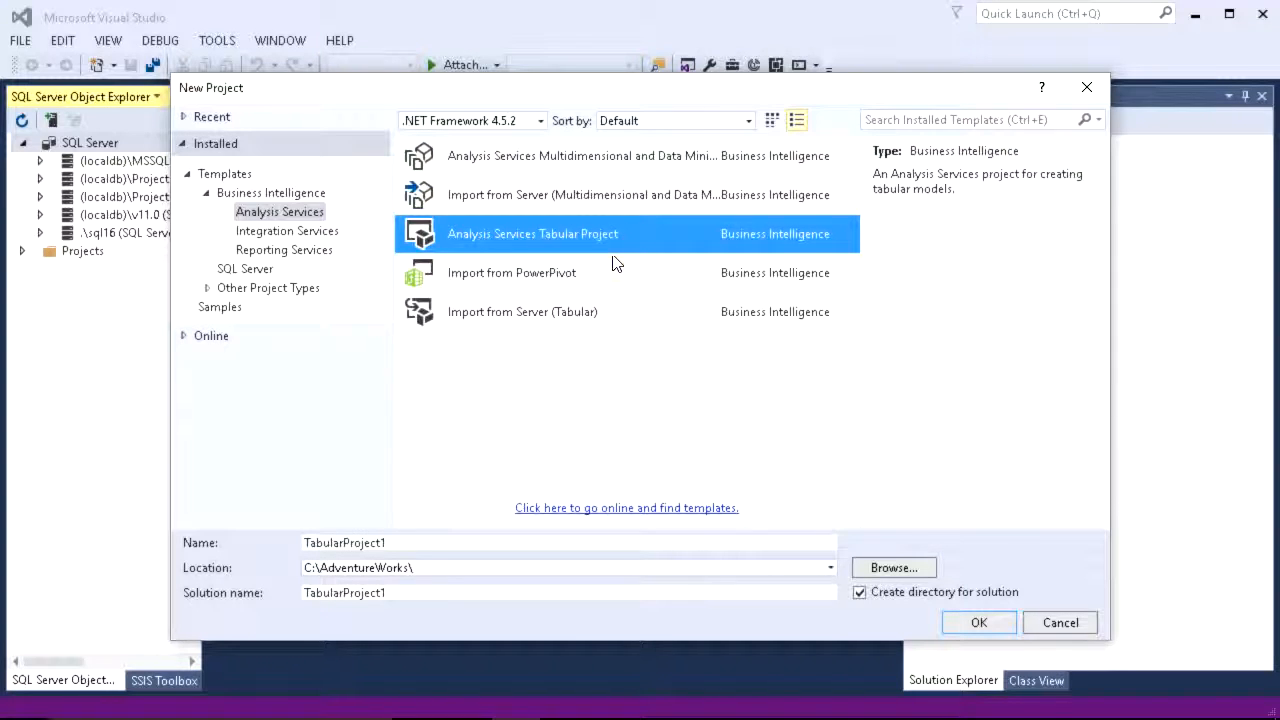
left_click(598, 274)
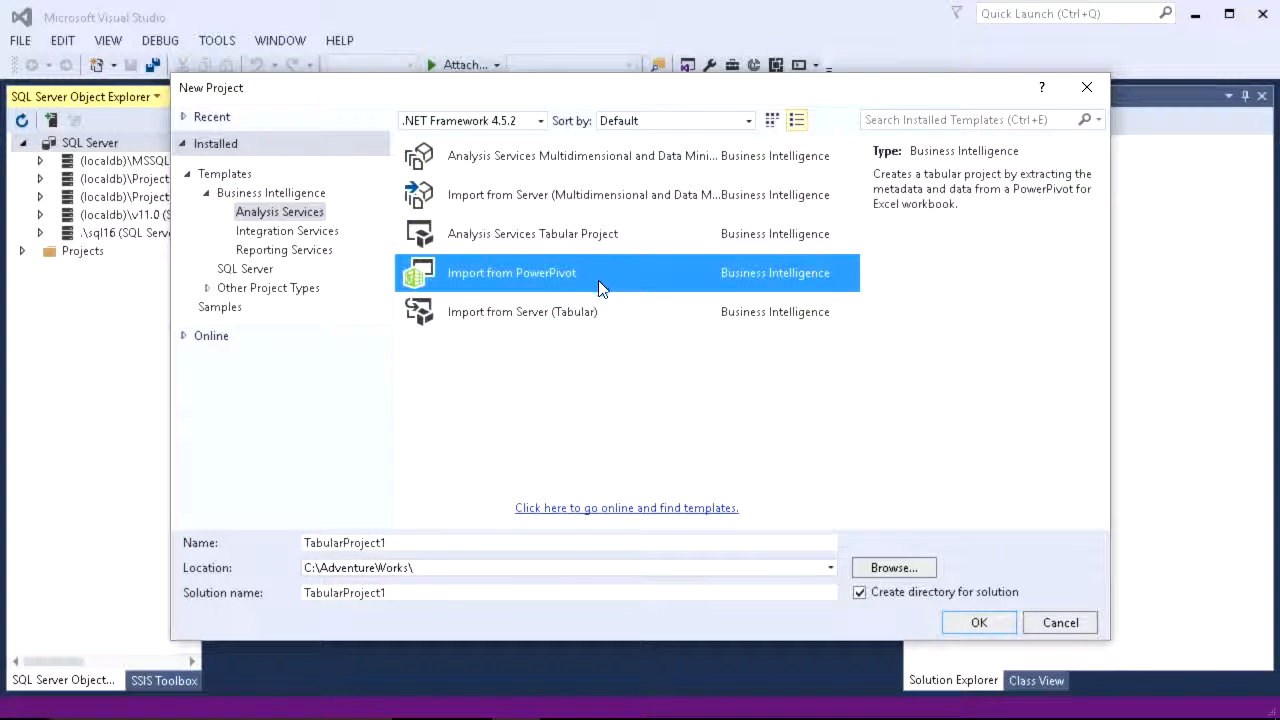
left_click(590, 312)
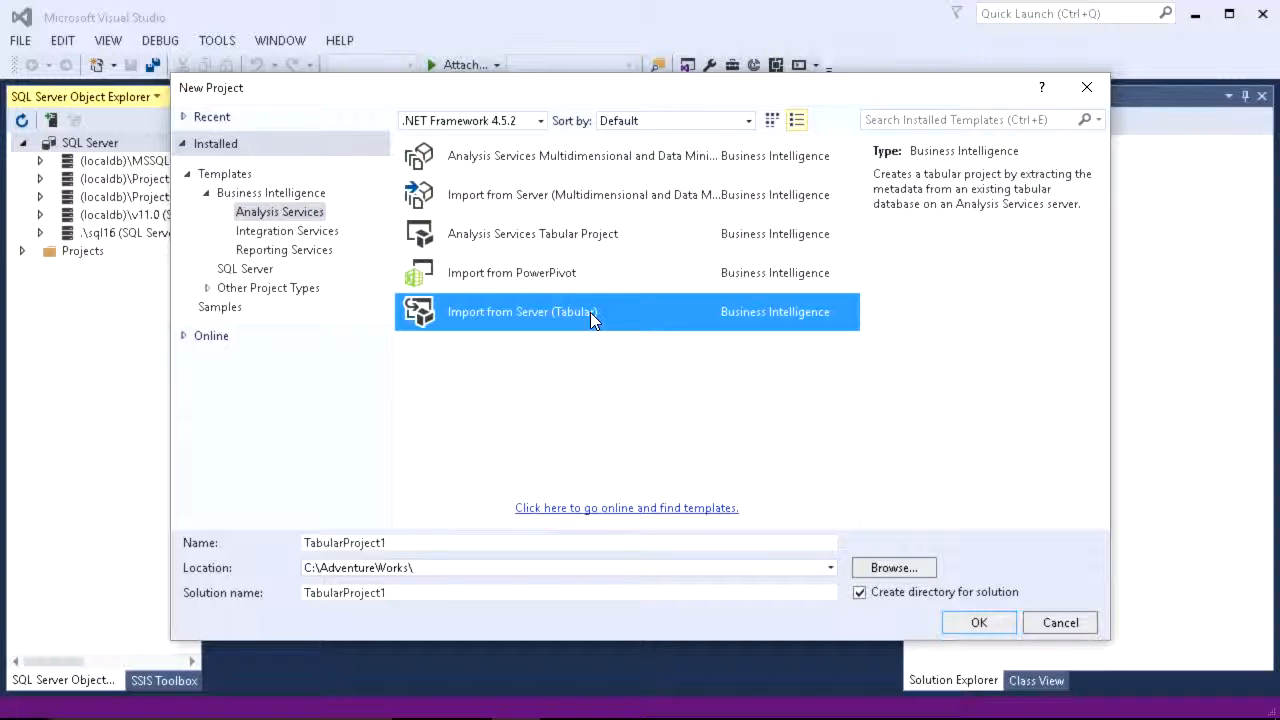
left_click(592, 236)
Step: Name the tabular project AdvTab and create it
left_click_drag(400, 540, 181, 524)
type("A")
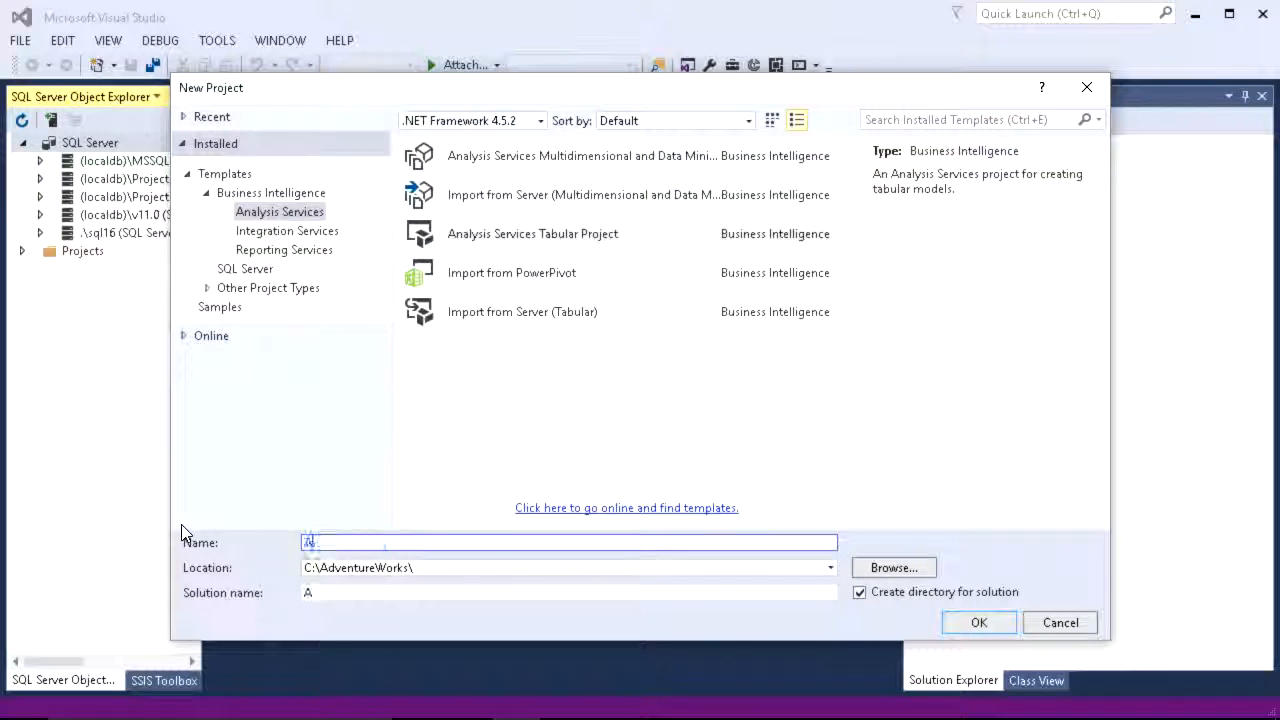
type("dveab")
key("Return")
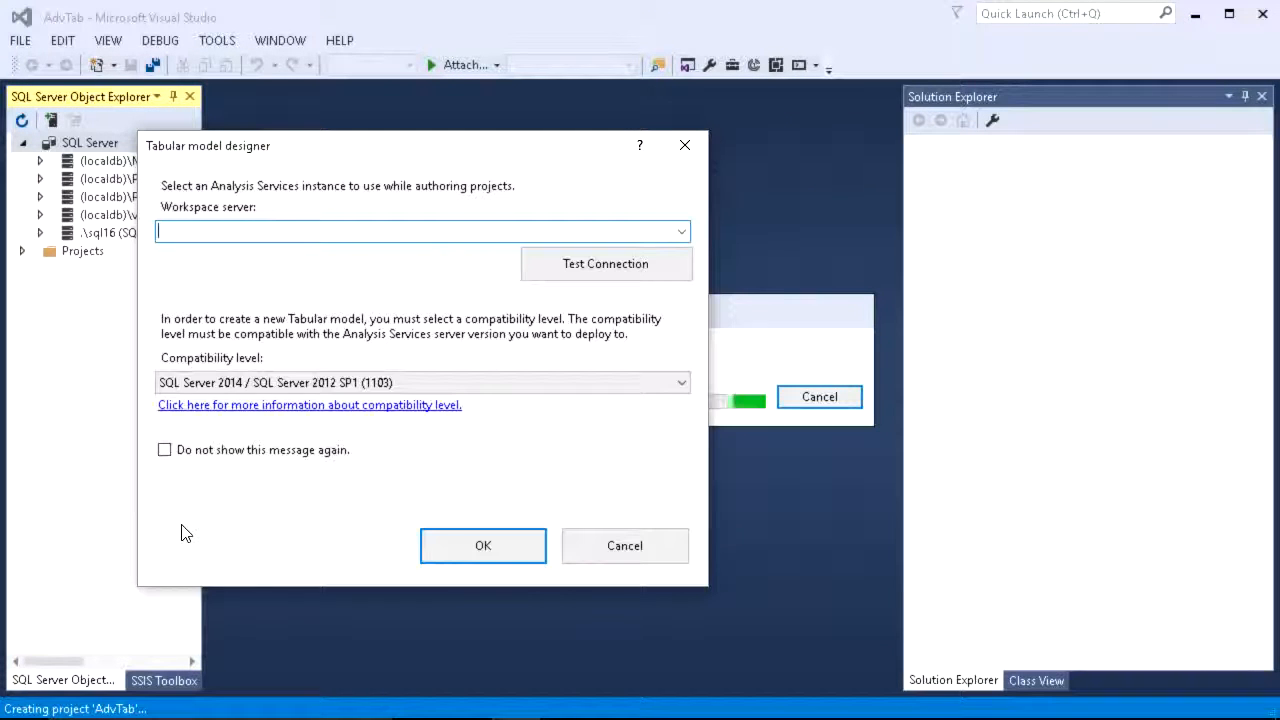
Step: Set the workspace server to .\SQL16, test the connection, and pick compatibility level SQL Server 2016 RTM (1200)
type(".\\SQL16")
left_click(562, 267)
left_click(436, 399)
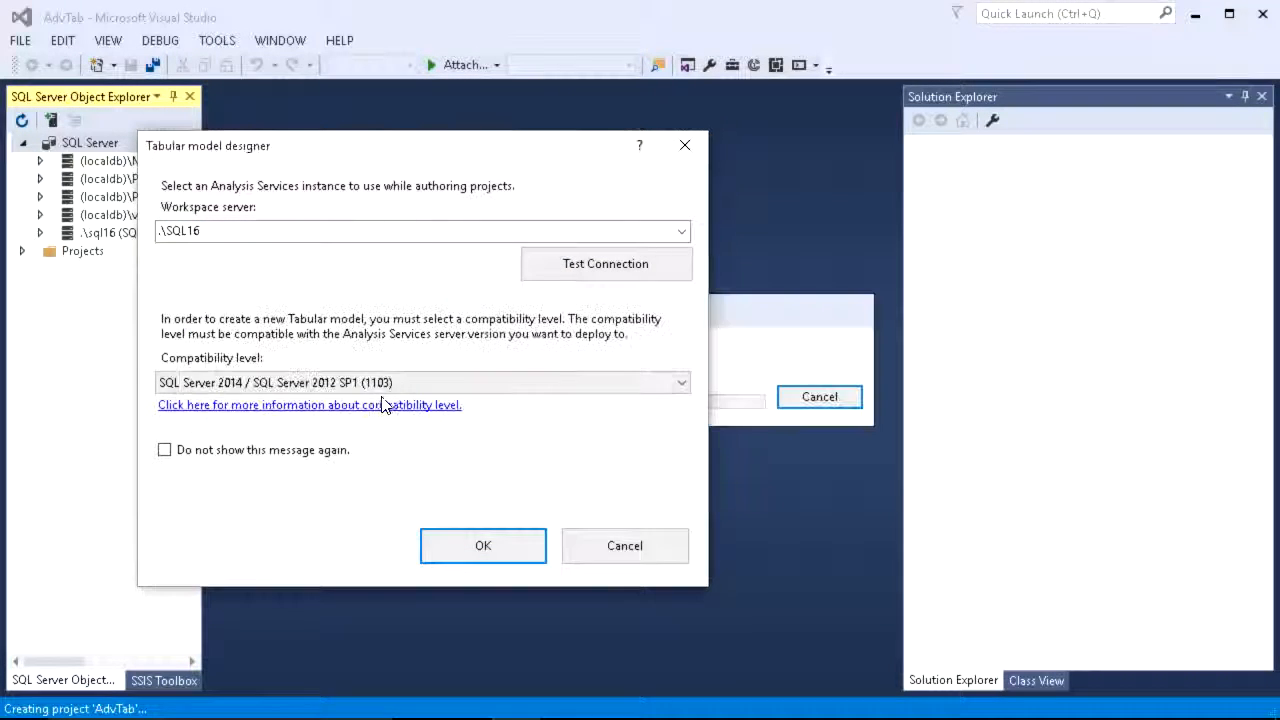
left_click(454, 383)
left_click(345, 432)
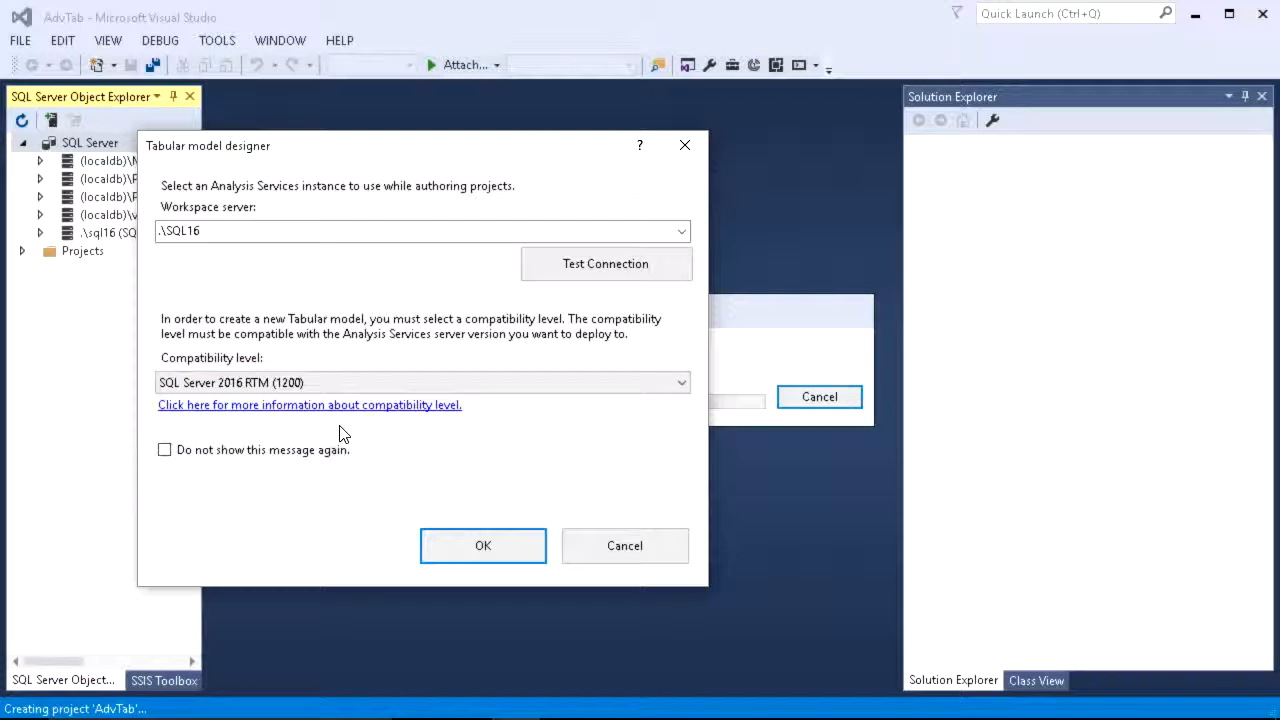
left_click(466, 545)
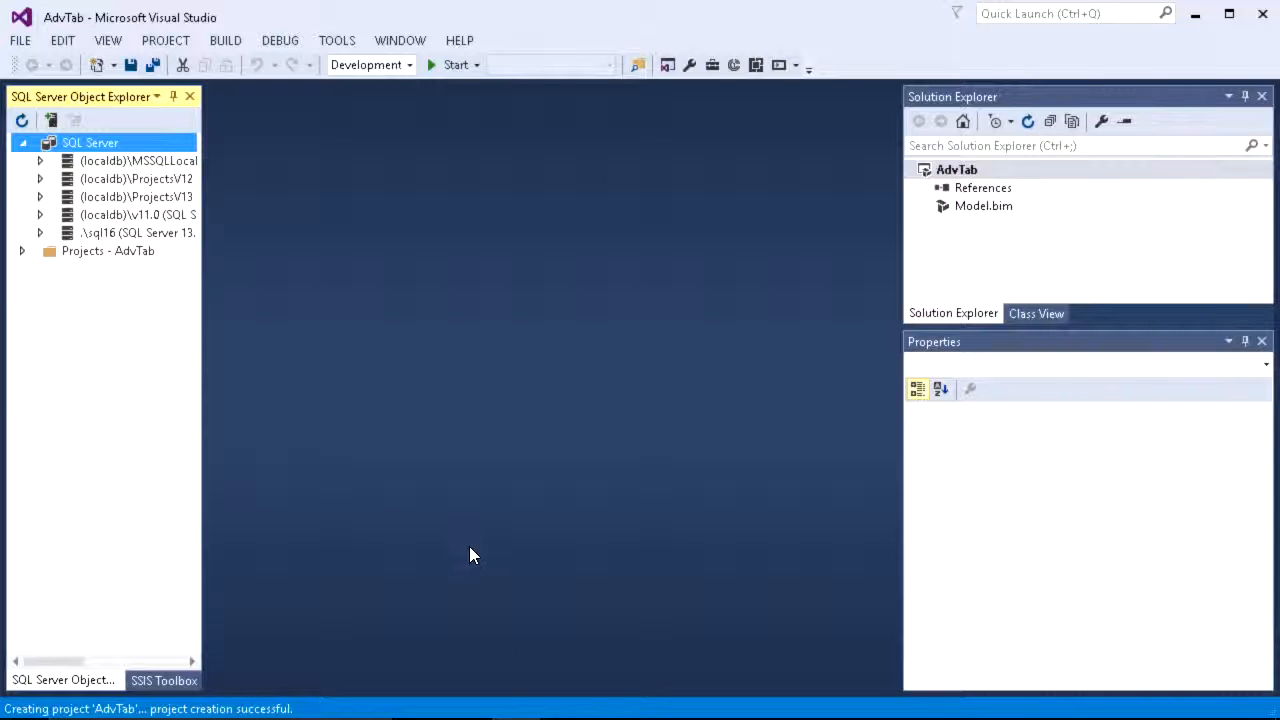
left_click(610, 698)
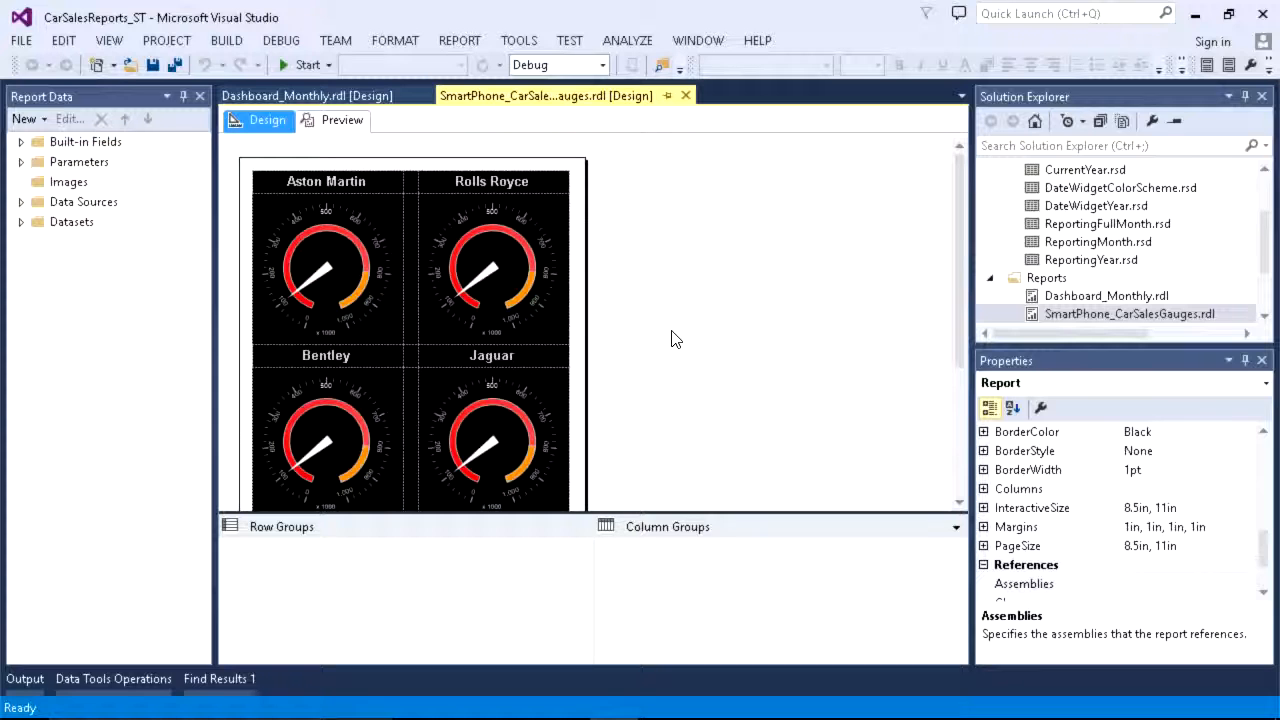
Step: Preview the SmartPhone_CarSalesGauges report with Reporting Year set to 2012
left_click(349, 120)
left_click(423, 157)
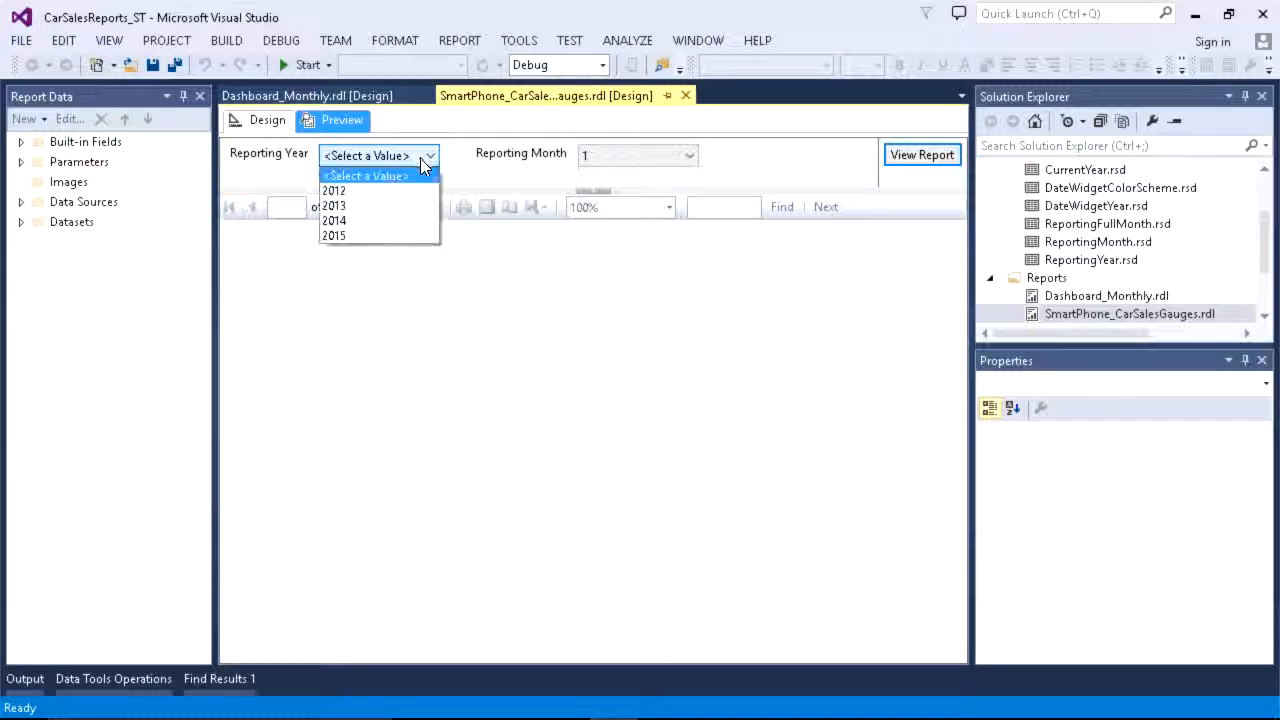
left_click(432, 190)
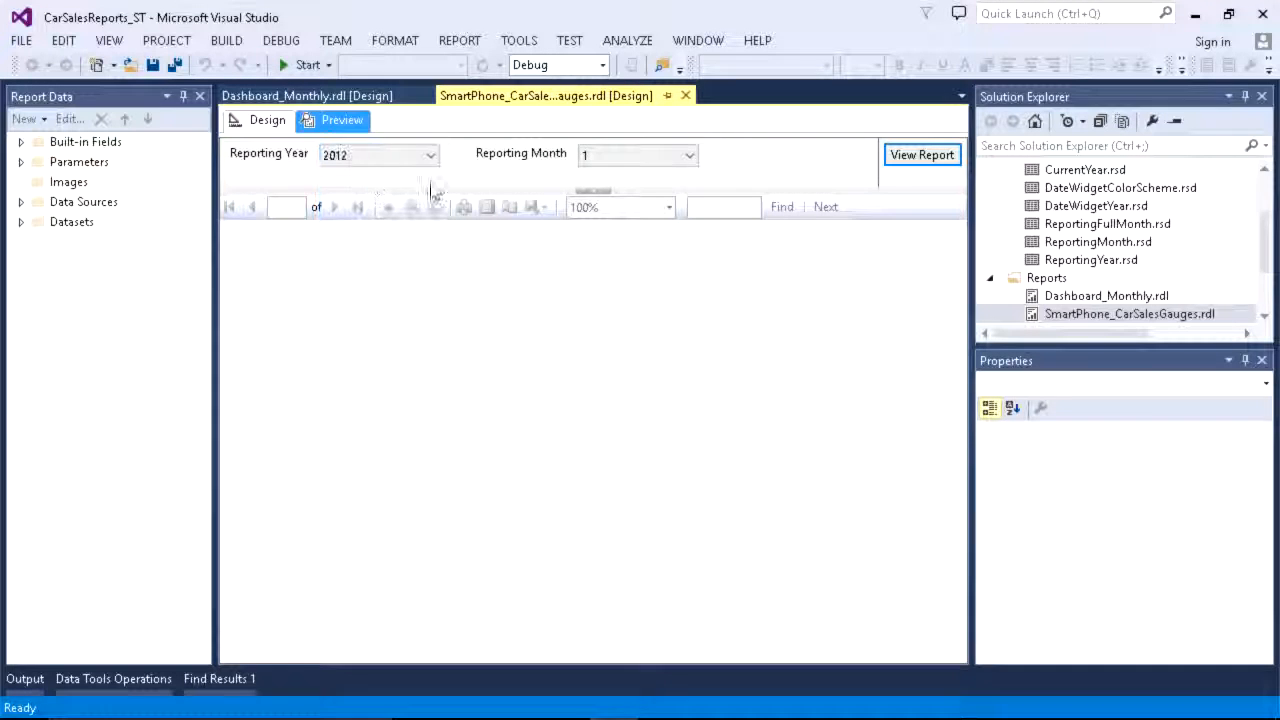
left_click(895, 160)
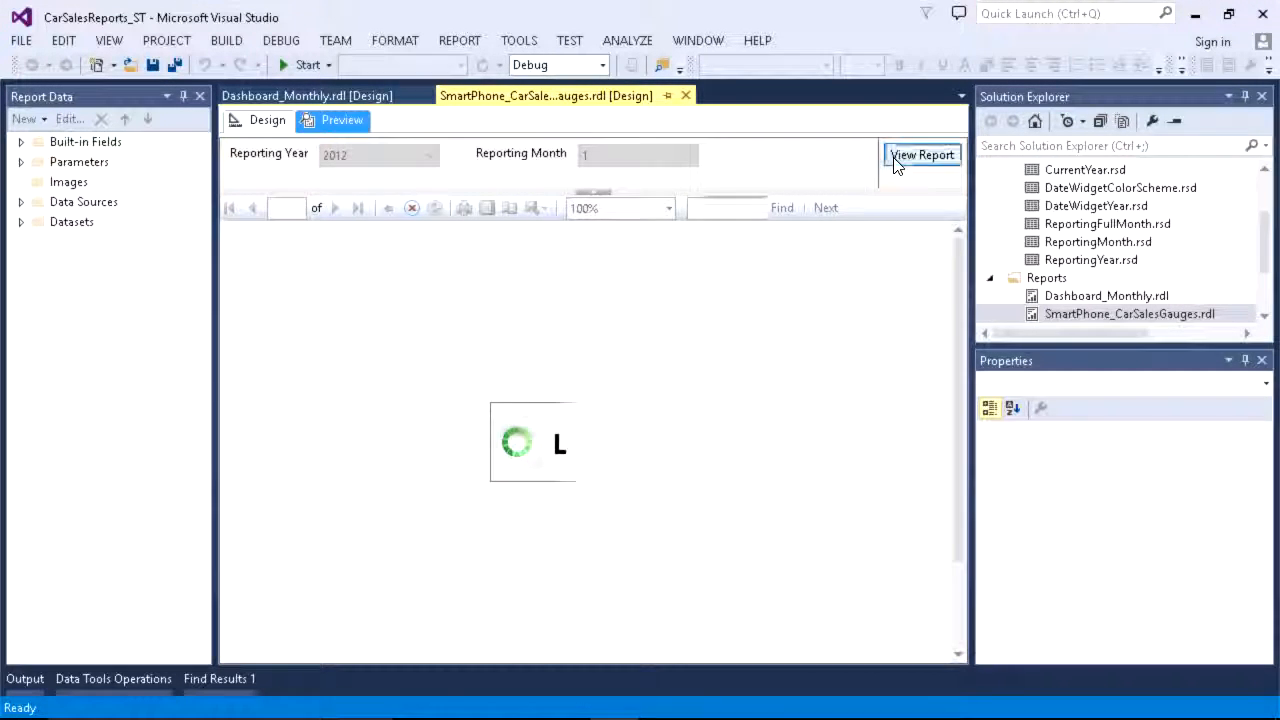